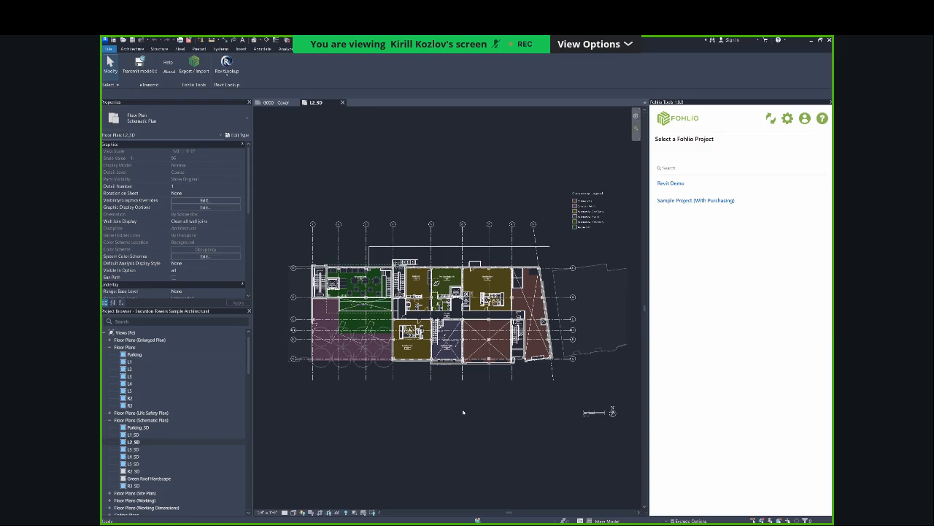
right_click(414, 434)
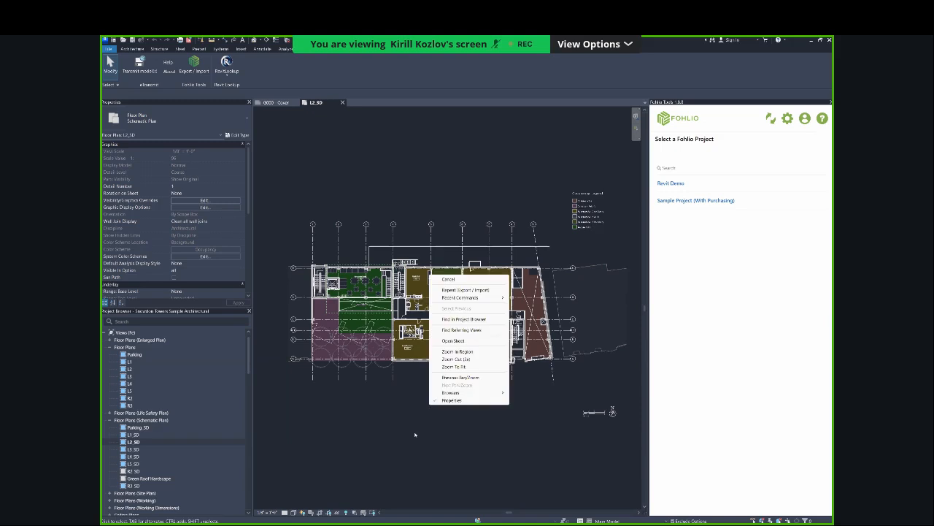
left_click(414, 433)
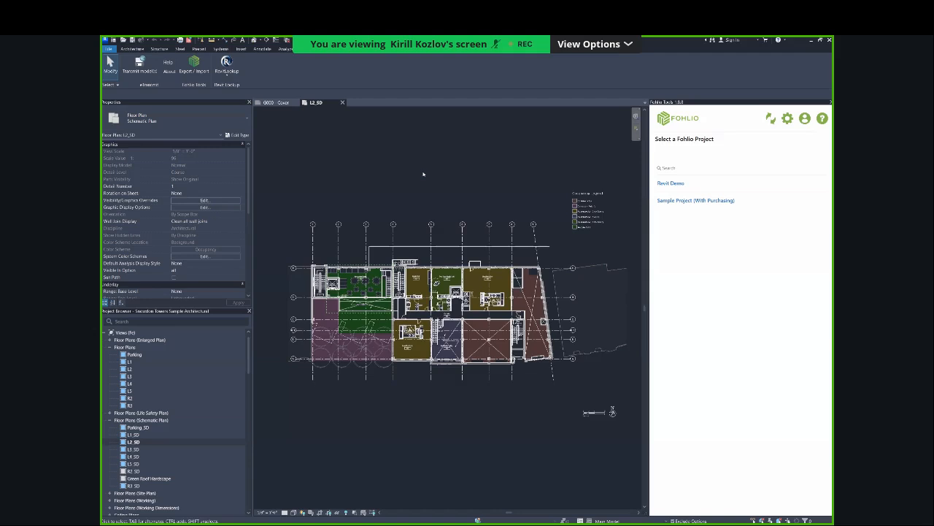
scroll(423, 174, "down", 3)
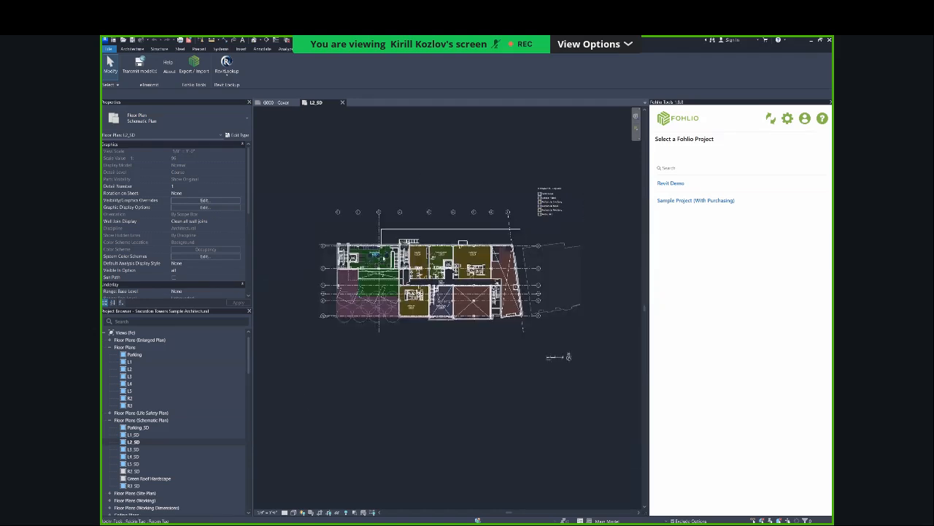
scroll(383, 258, "up", 2)
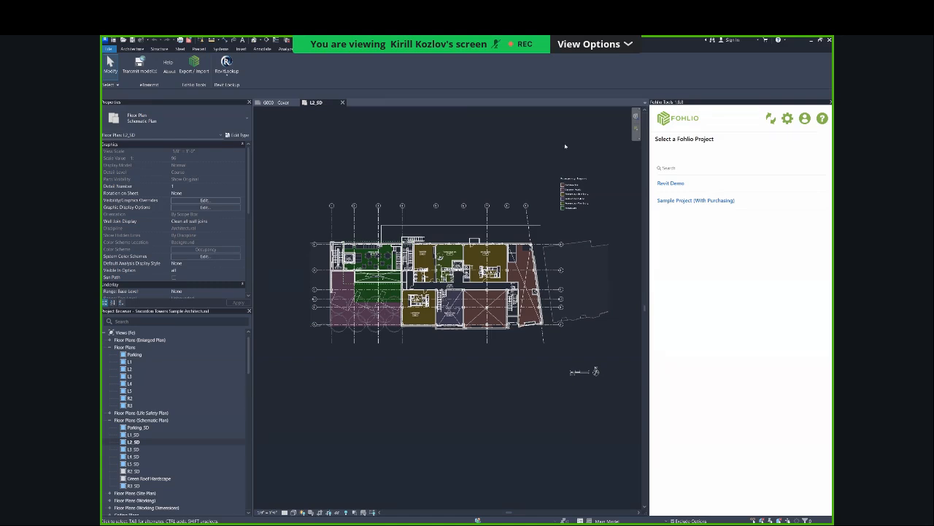
scroll(565, 146, "up", 1)
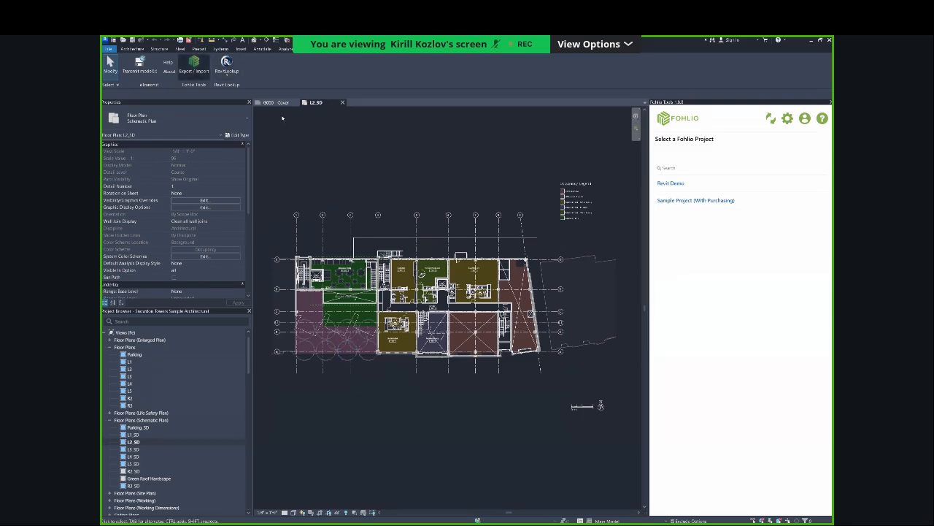
Open the Revit Demo project in Fohlio Tools and start the Export to Fohlio task.
left_click(201, 65)
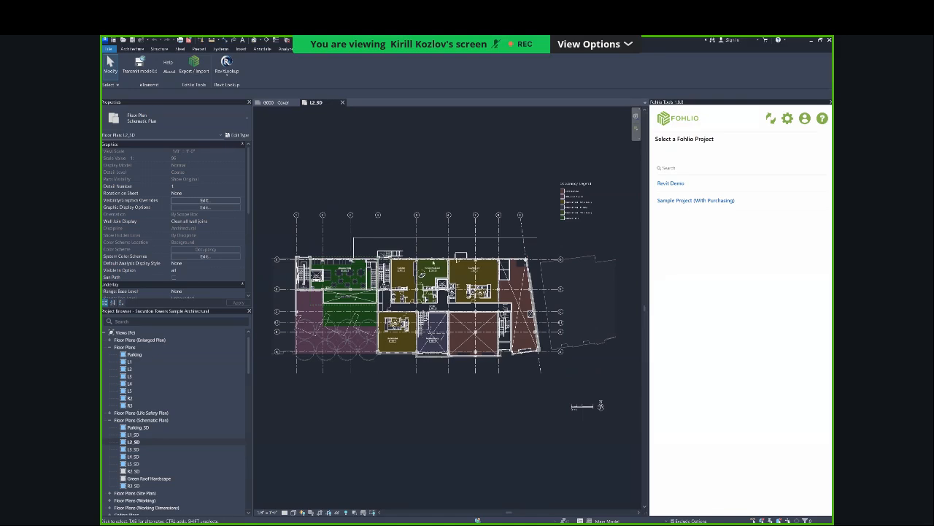
left_click(671, 183)
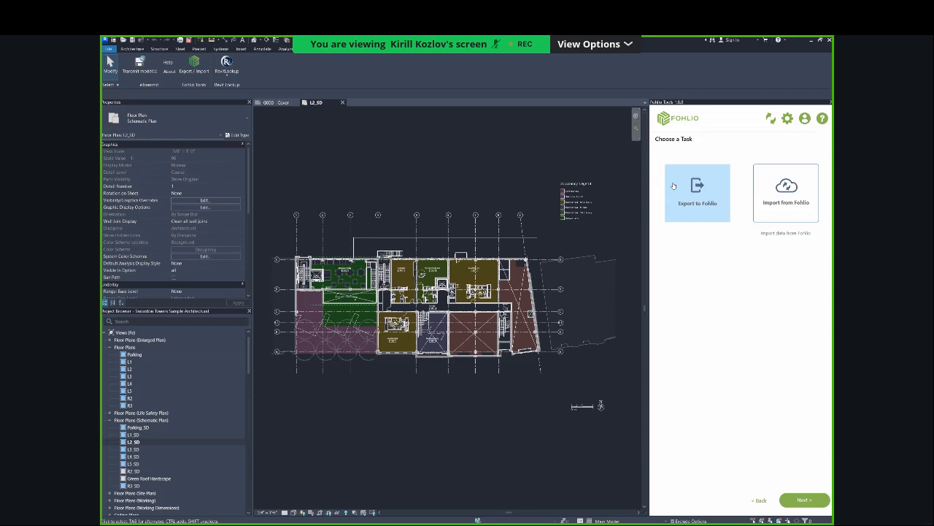
left_click(682, 196)
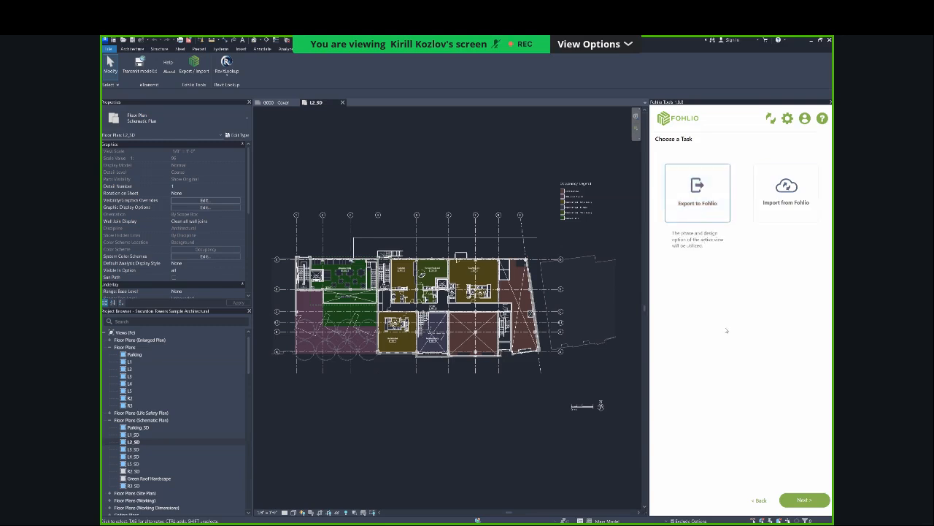
left_click(804, 500)
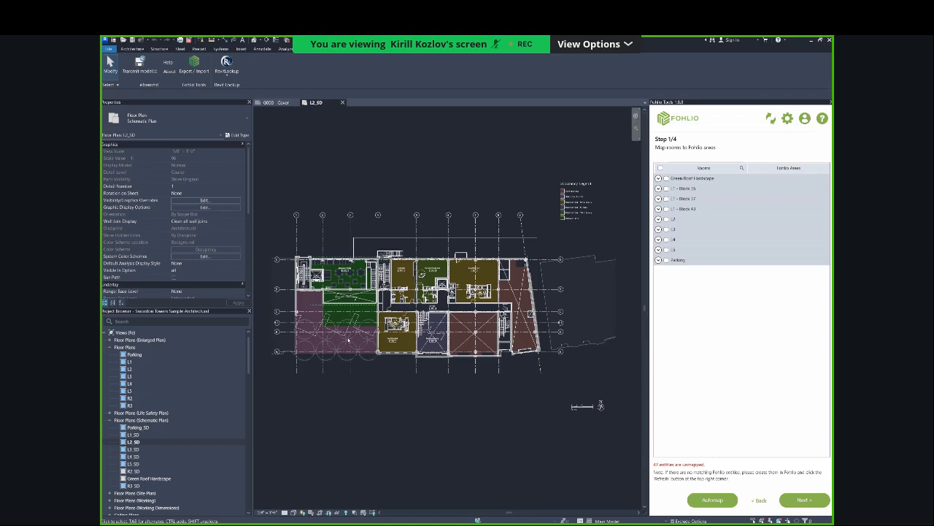
Expand the L1 - Block 35 rooms and switch to the Fohlio web app to examine the project's Floor and Room areas.
scroll(348, 339, "up", 1)
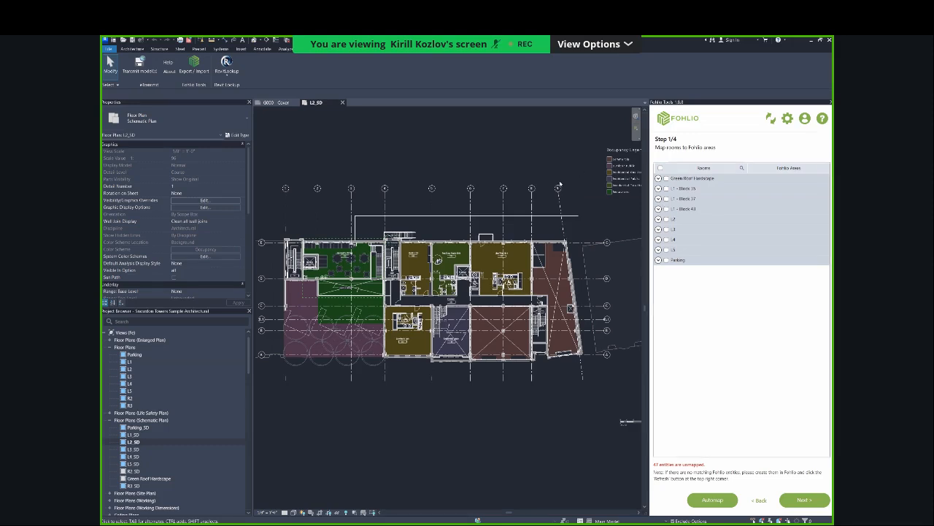
left_click(658, 189)
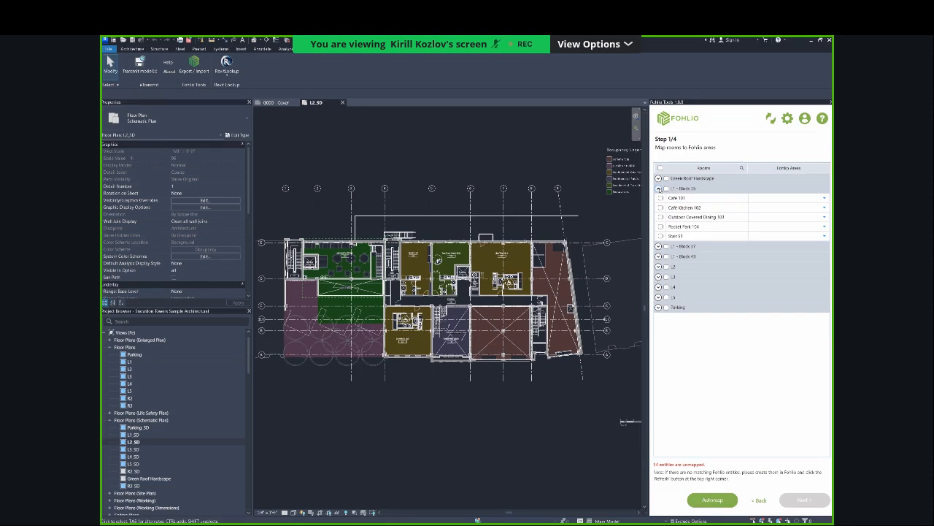
key("alt+Tab")
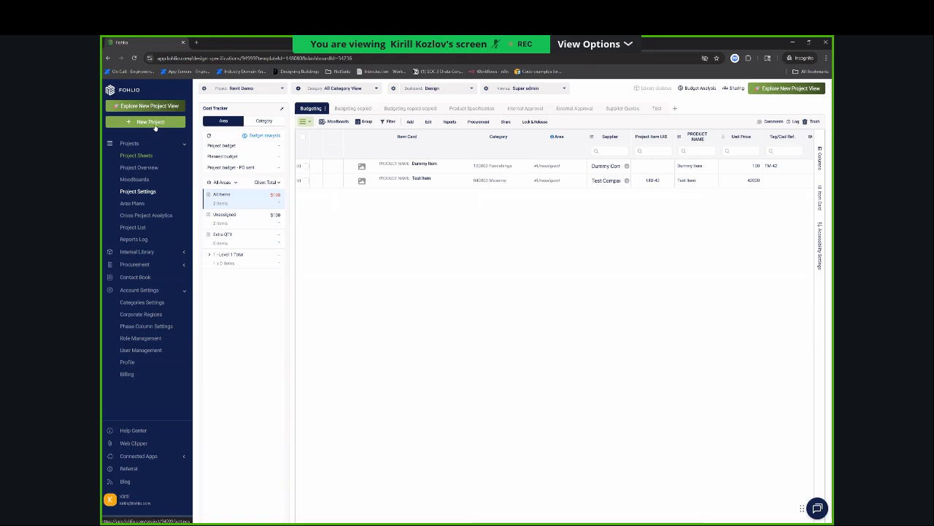
left_click(145, 193)
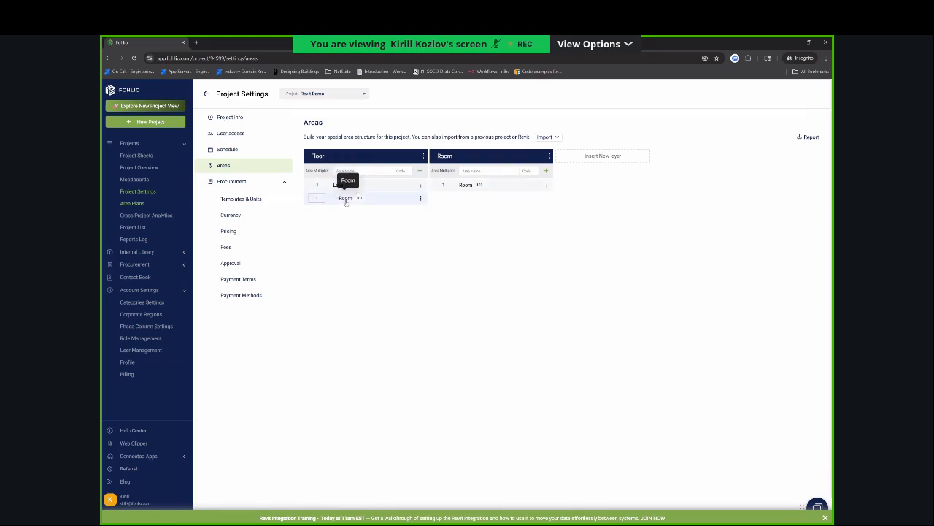
Switch back to Revit, expand the L2 rooms and examine the Fohlio areas offered for Live/Work Unit 202 and Pocket Park 104.
key("alt+Tab")
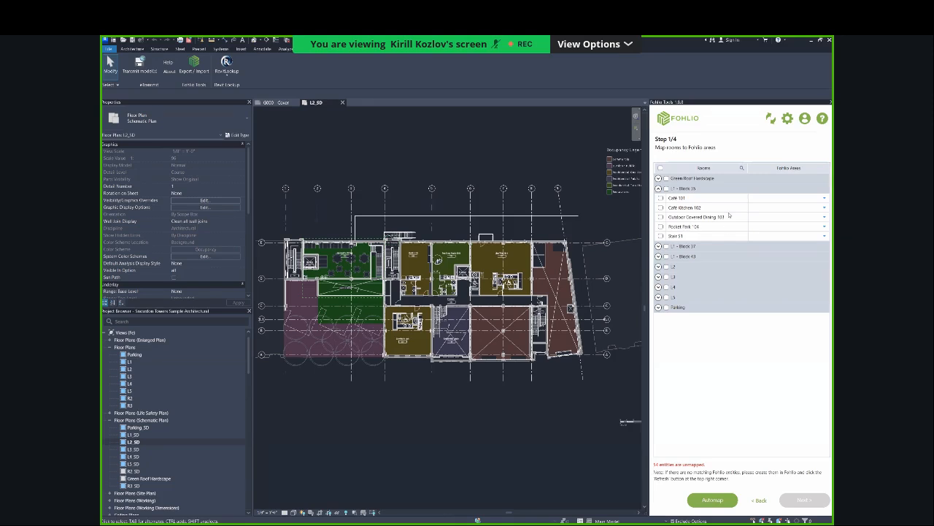
left_click(659, 267)
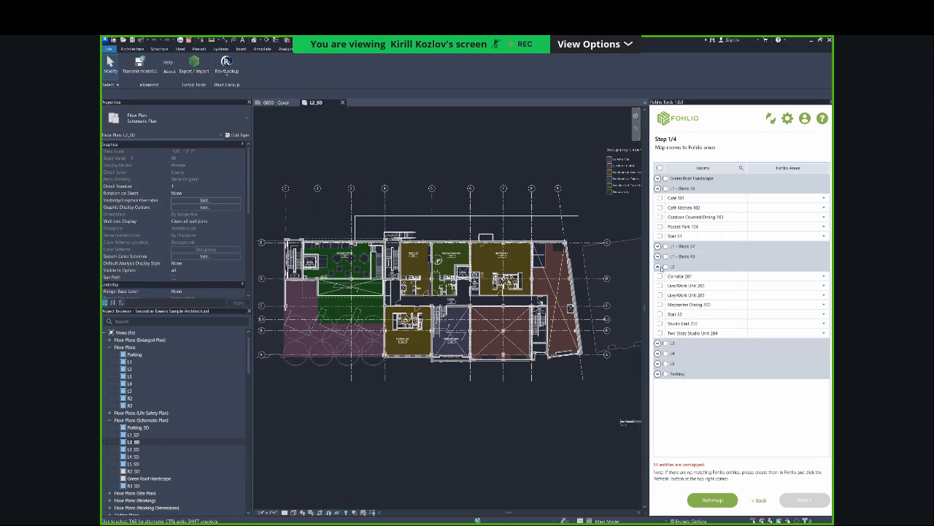
left_click(823, 285)
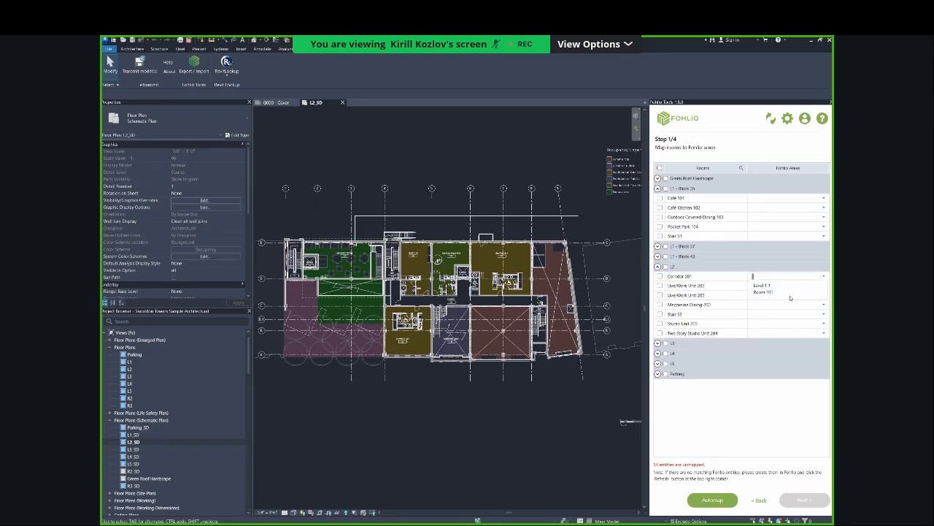
left_click(827, 220)
left_click(786, 226)
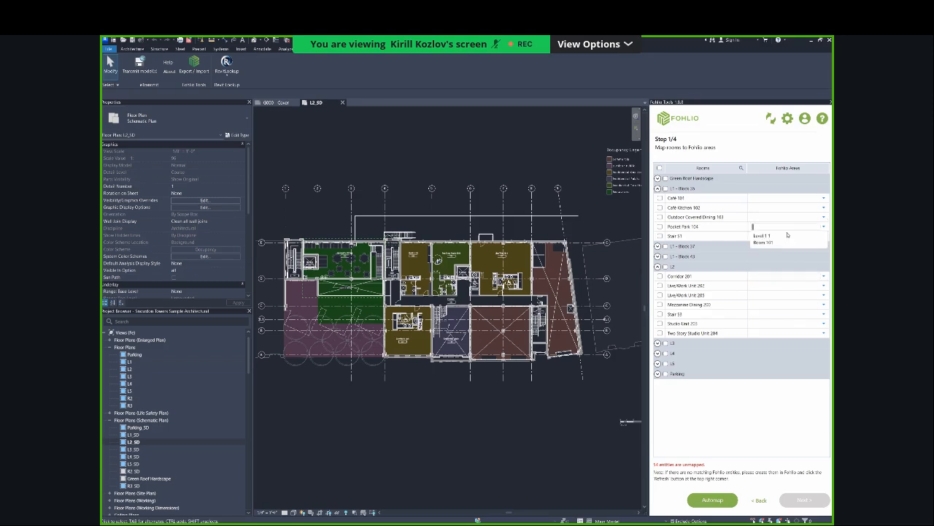
left_click(797, 130)
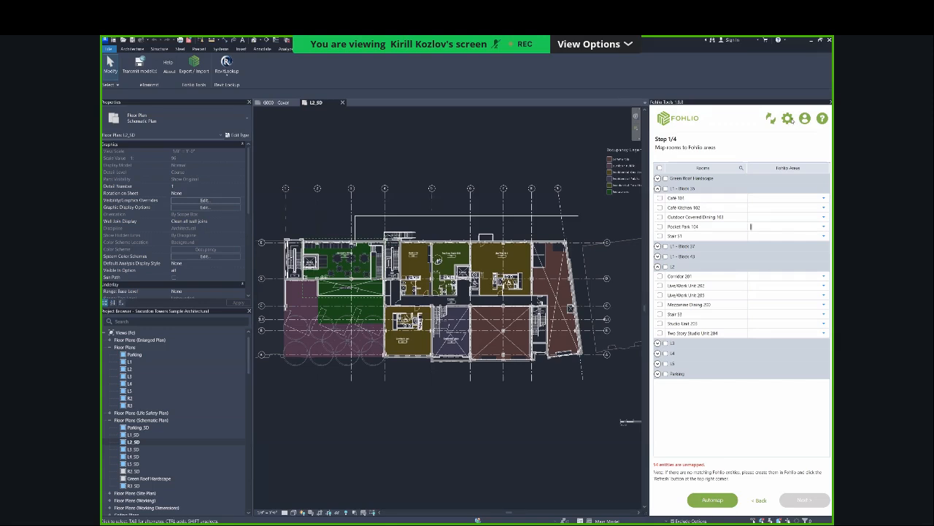
Review the layer mappings in the Fohlio Tools settings and automap the rooms to Fohlio areas.
left_click(788, 118)
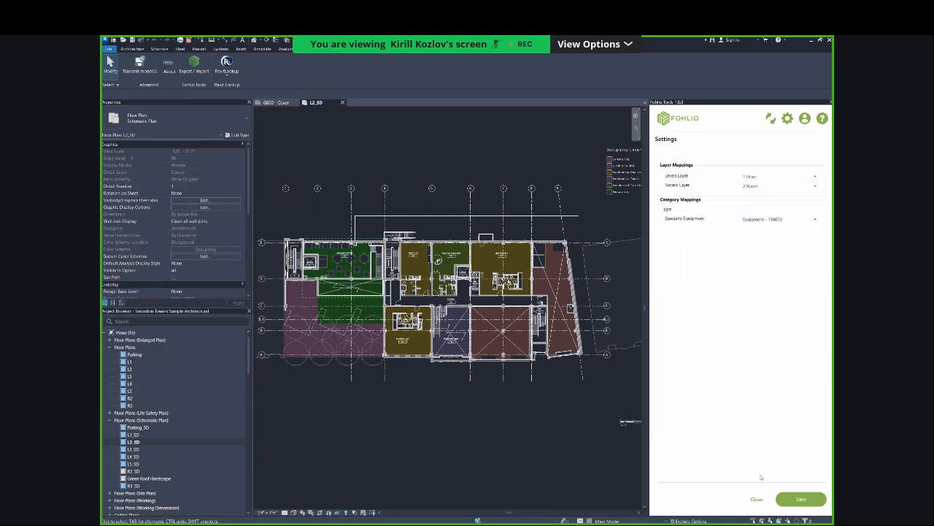
left_click(758, 498)
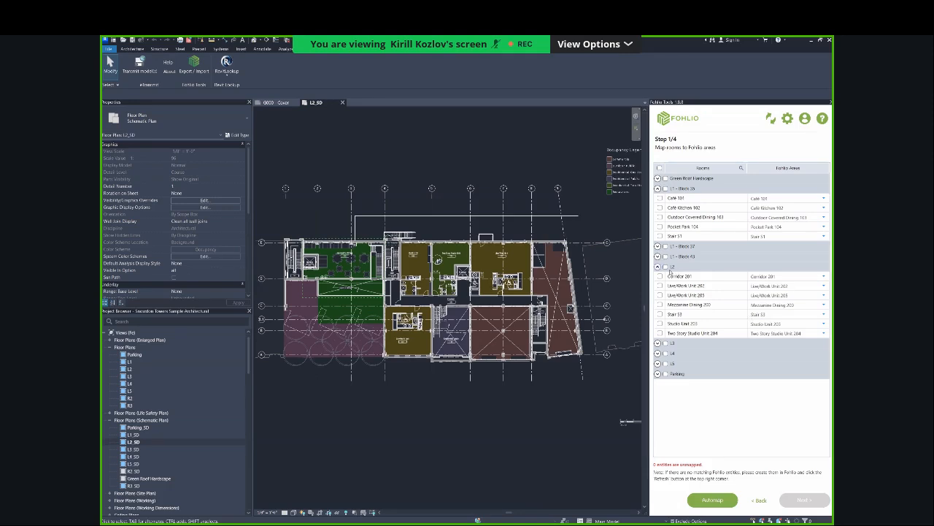
Select all L2 rooms for export and continue to mapping family types to Fohlio categories.
left_click(665, 266)
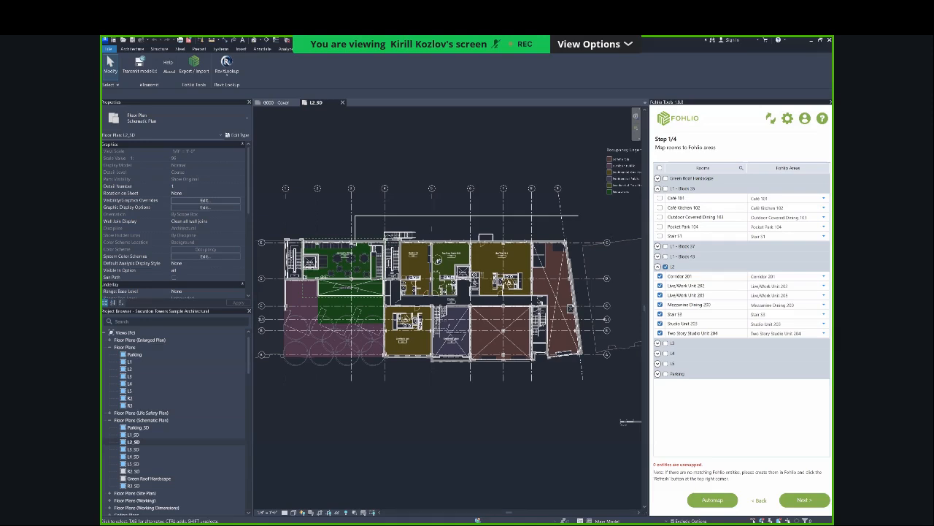
key("alt+Tab")
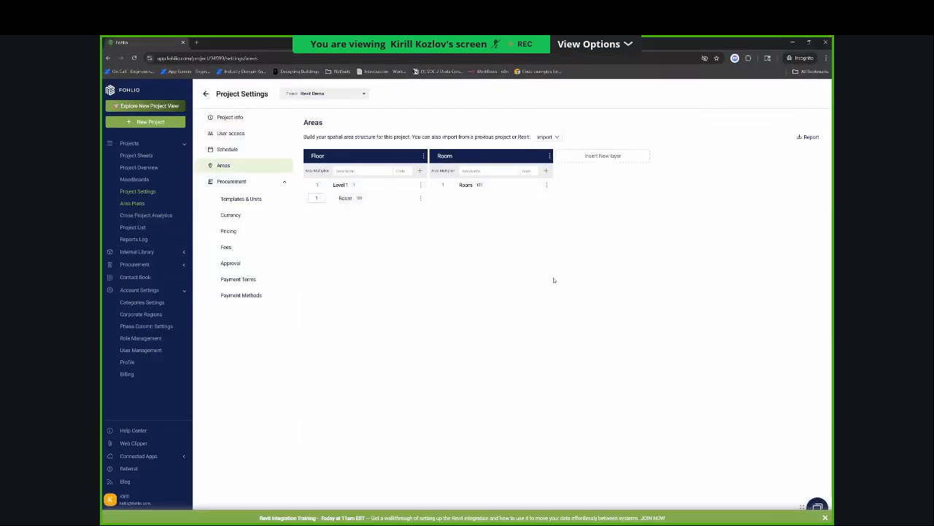
key("alt+Tab")
key("alt+Tab")
key("alt+Tab")
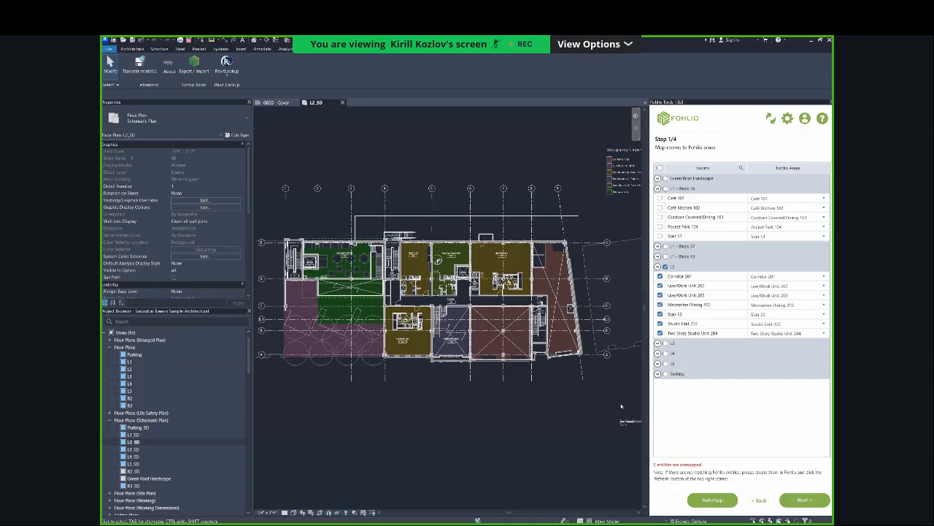
left_click(806, 500)
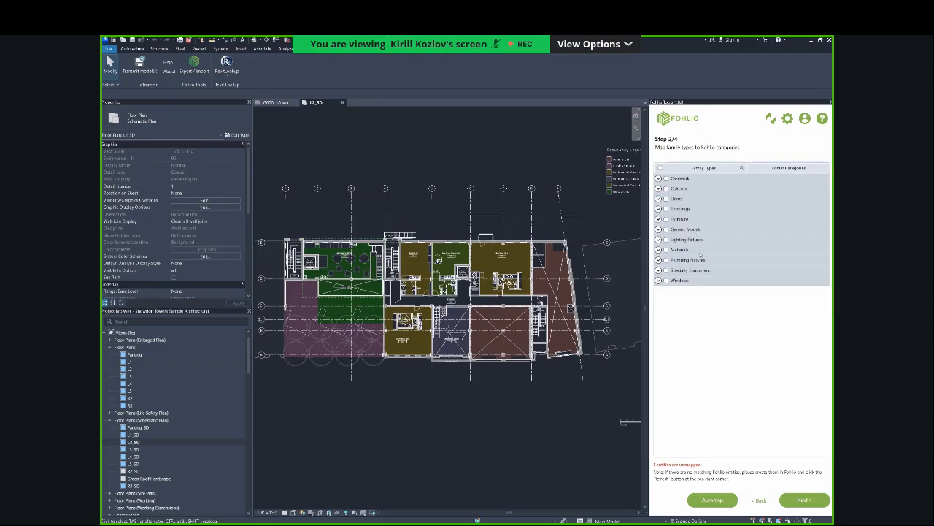
Expand the Lighting Fixtures family types and switch to the Fohlio web app to examine the project's specification categories.
left_click(662, 241)
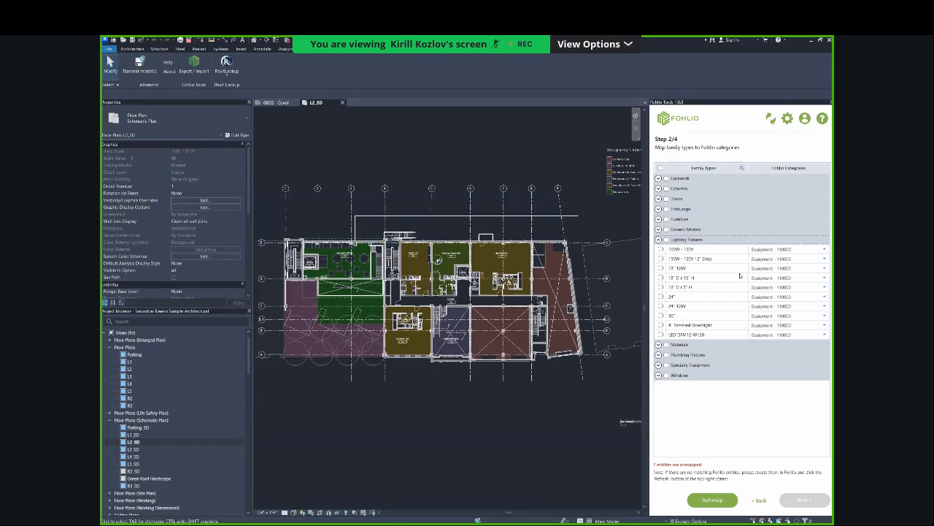
key("alt+Tab")
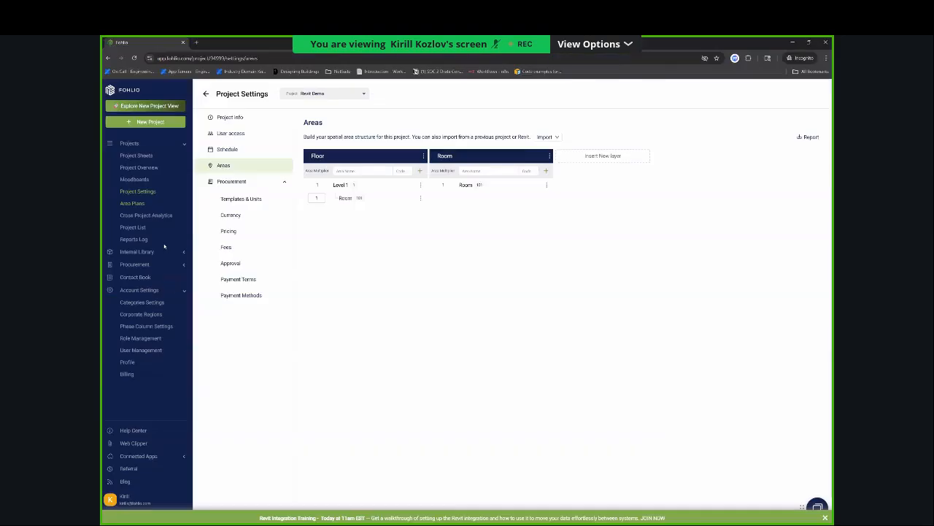
left_click(161, 303)
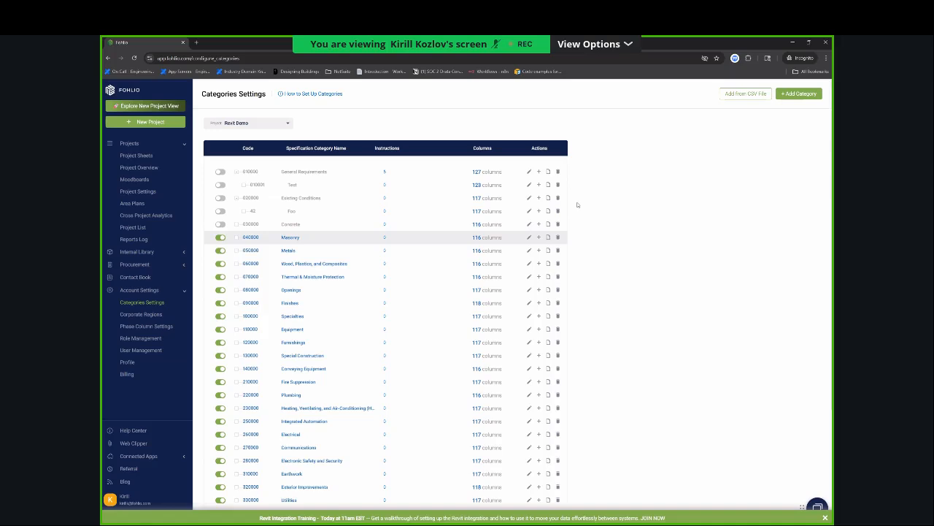
Switch back to Revit and expand the Furniture and Entourage family types to examine their assigned Fohlio categories.
key("alt+Tab")
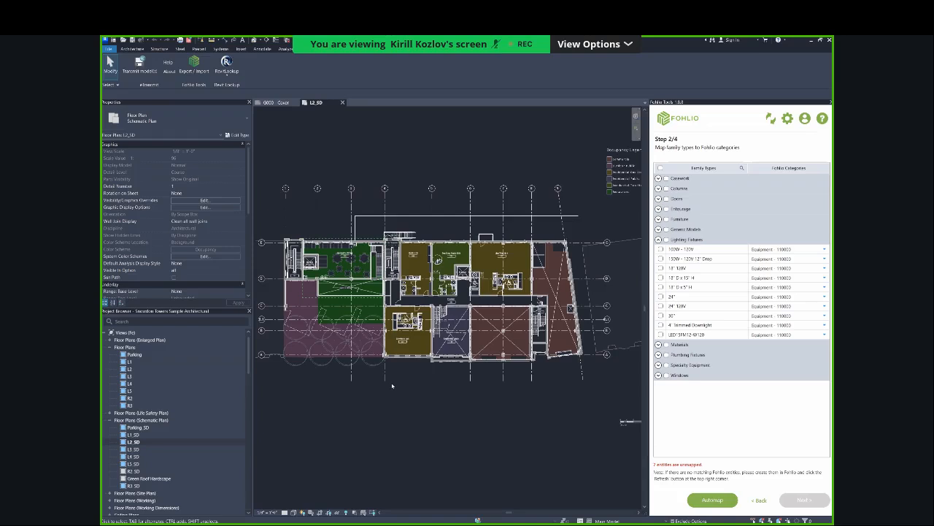
left_click(657, 219)
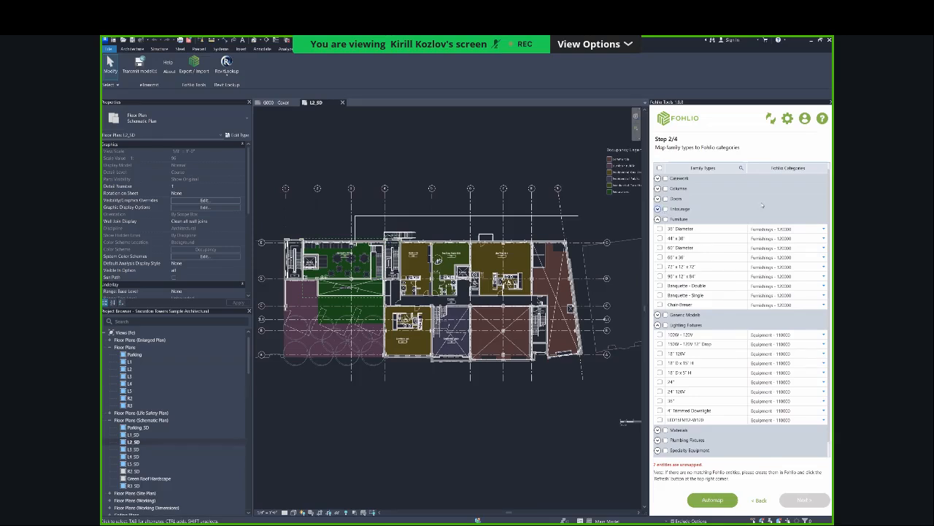
left_click(658, 208)
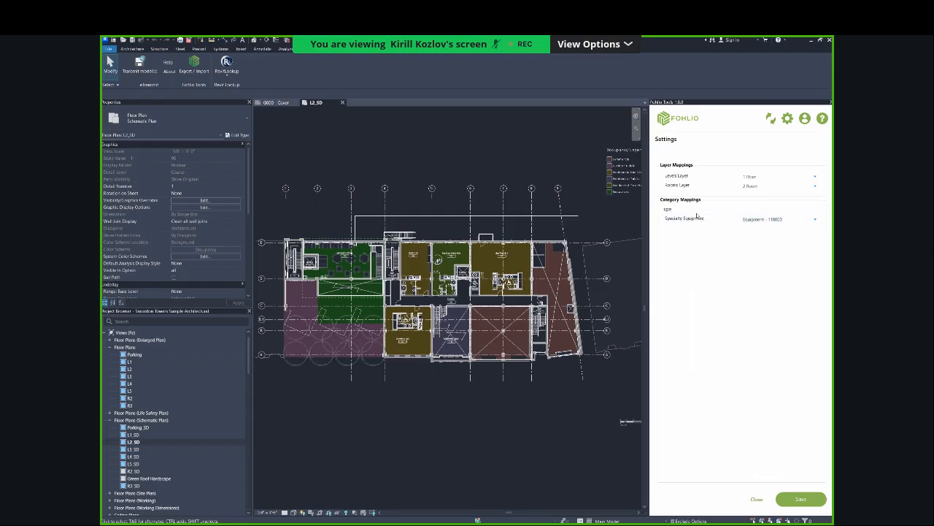
In the category mapping settings, find Furniture by searching for "fur" and map it to Special Construction - 130000.
key("BackSpace")
key("BackSpace")
key("BackSpace")
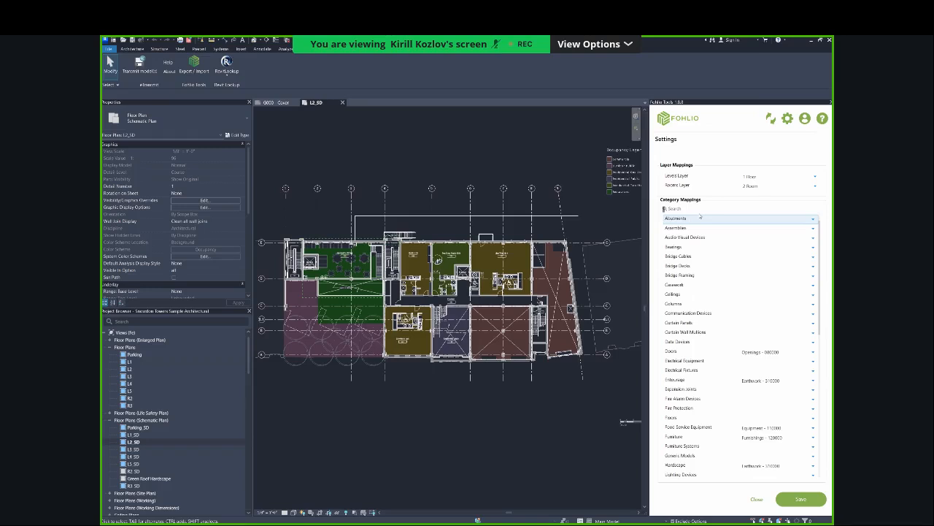
type("fu")
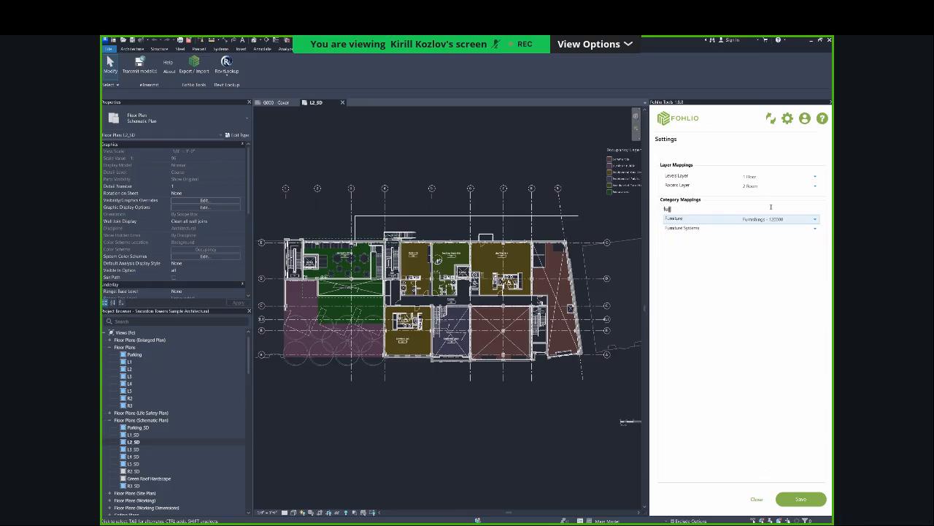
type("r")
left_click(776, 218)
key("BackSpace")
type("Special Constructio")
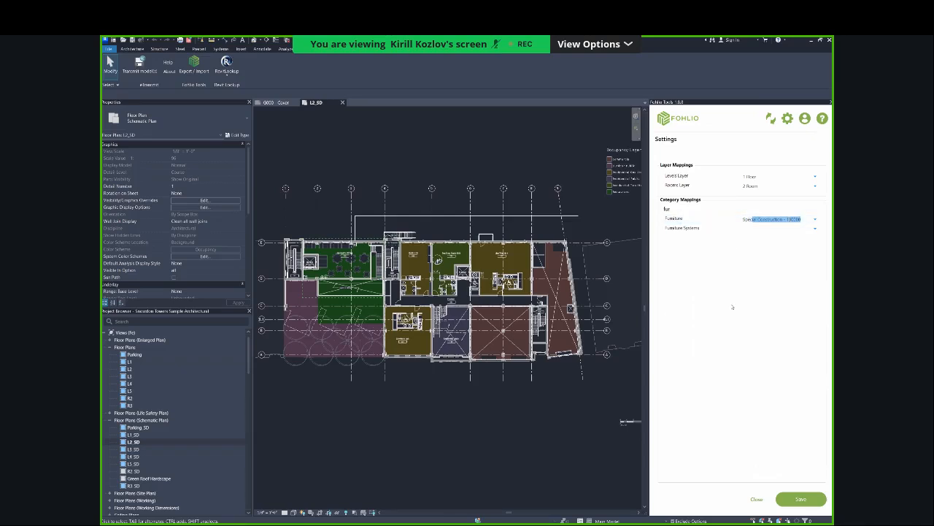
left_click(781, 312)
left_click(756, 499)
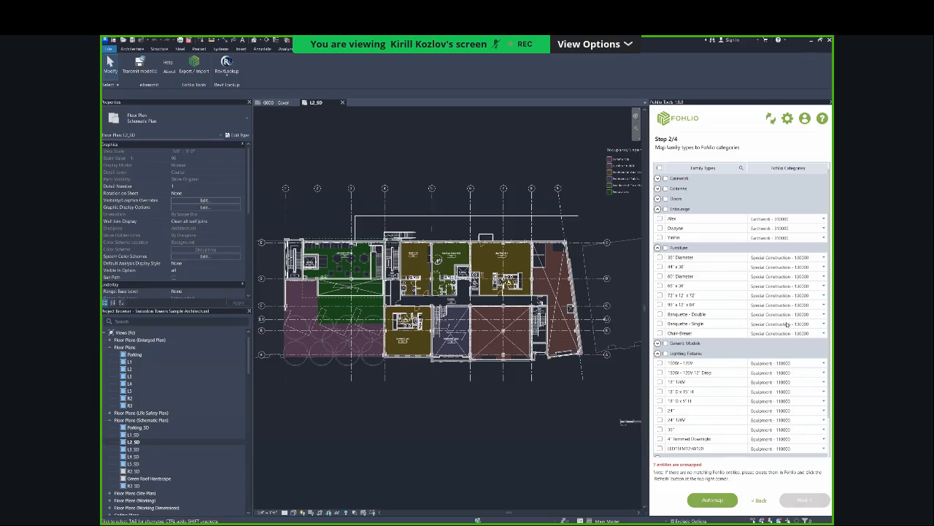
Map the second Furniture family type to Thermal & Moisture Protection - 070000 and include all Furniture types in the export.
left_click(824, 267)
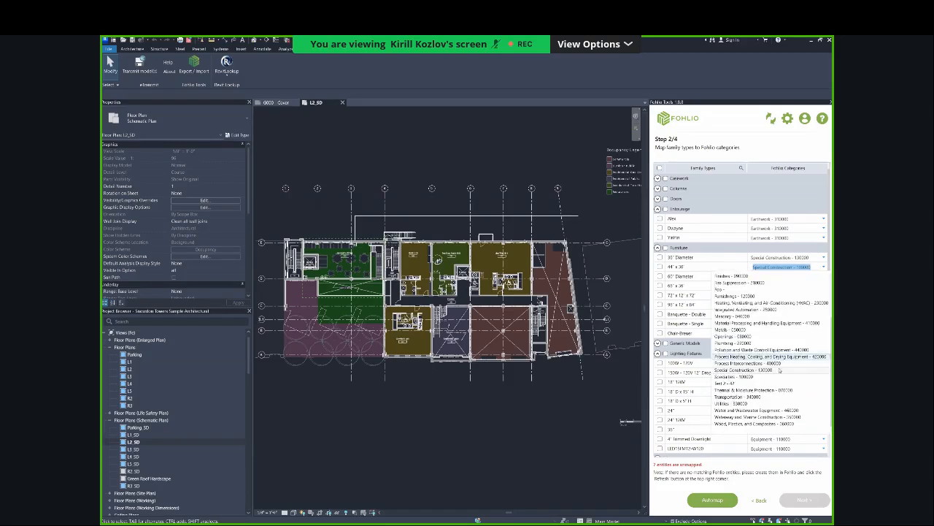
left_click(773, 390)
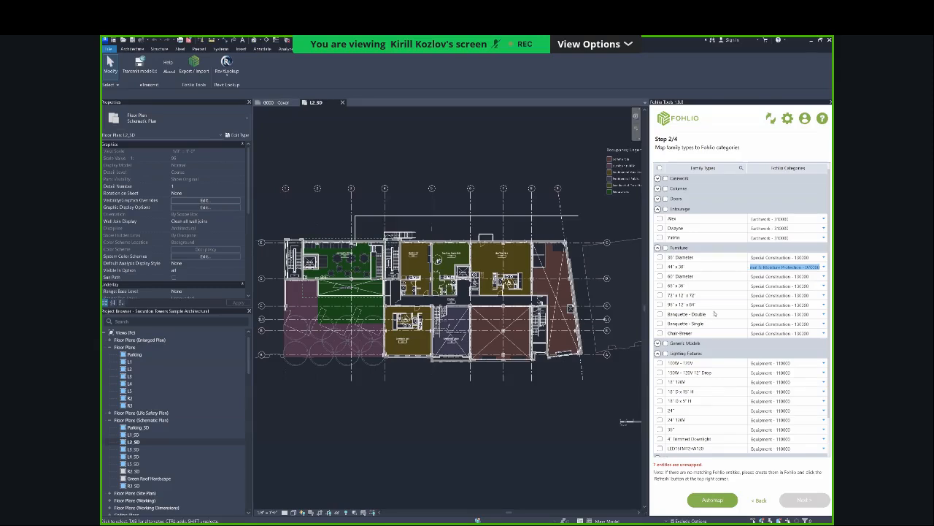
scroll(738, 299, "down", 1)
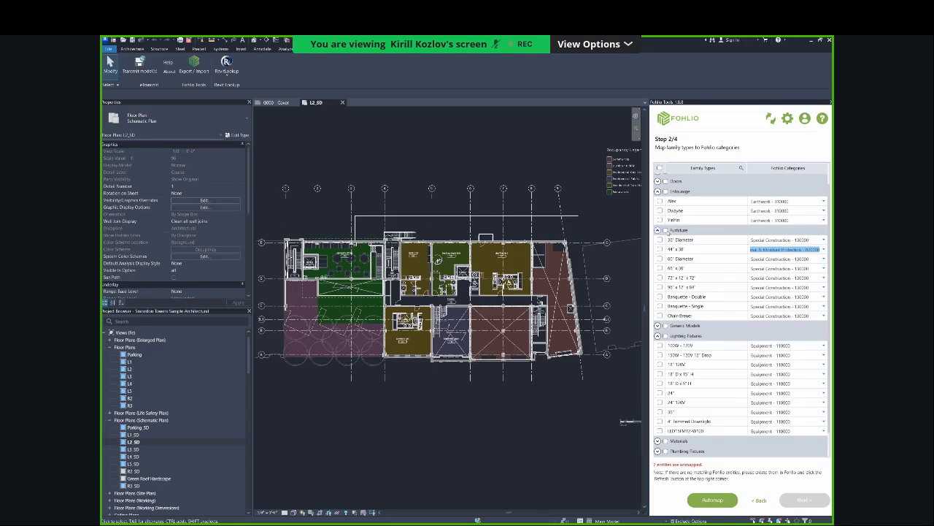
left_click(665, 230)
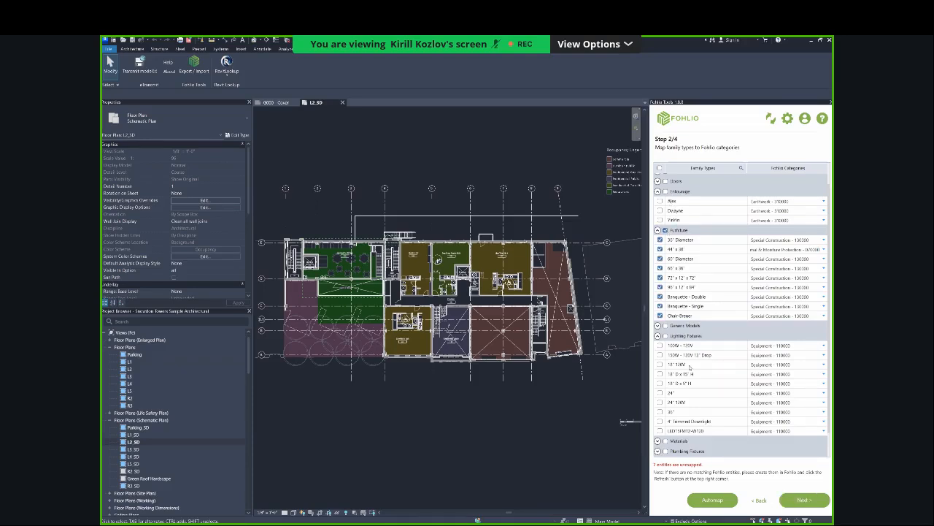
Expand the Materials family types and examine which Fohlio categories they are mapped to.
scroll(689, 367, "down", 1)
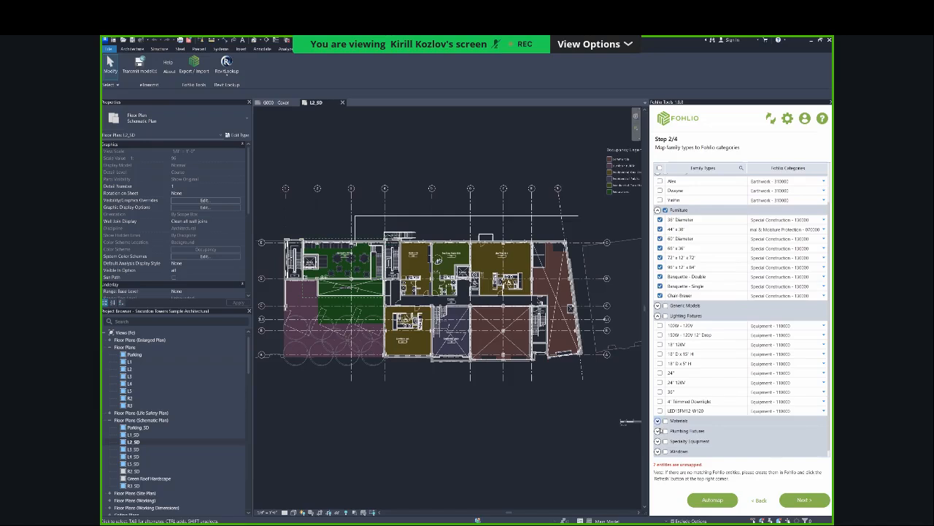
left_click(658, 421)
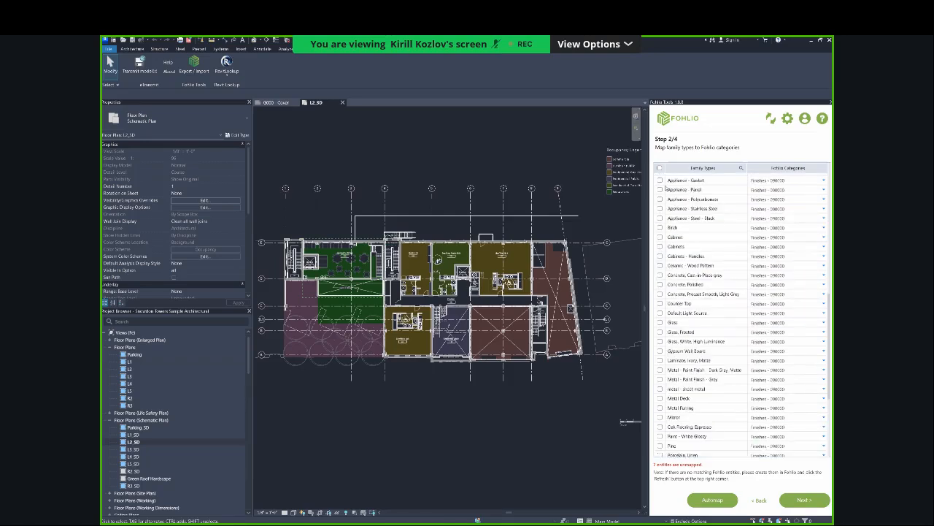
left_click(660, 181)
scroll(681, 227, "up", 5)
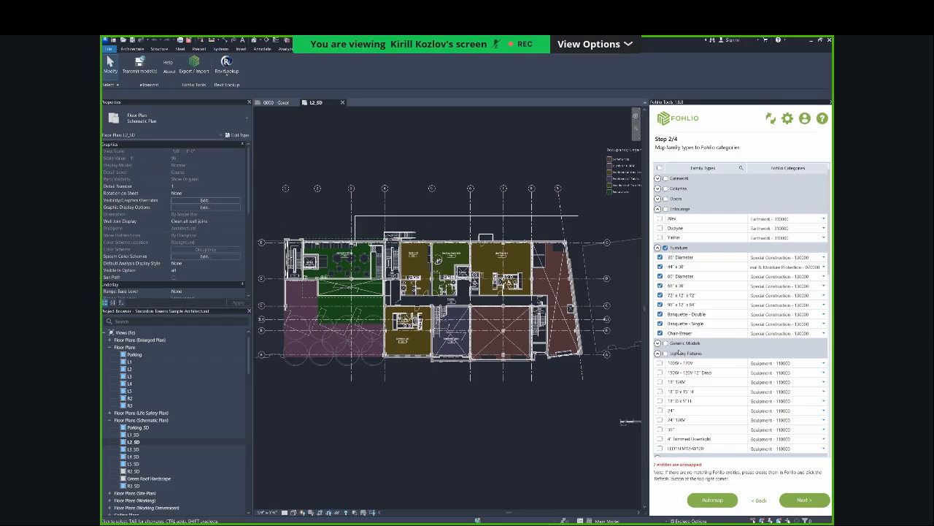
Include all Specialty Equipment family types in the export and continue to mapping type parameters to Fohlio columns.
scroll(672, 353, "down", 10)
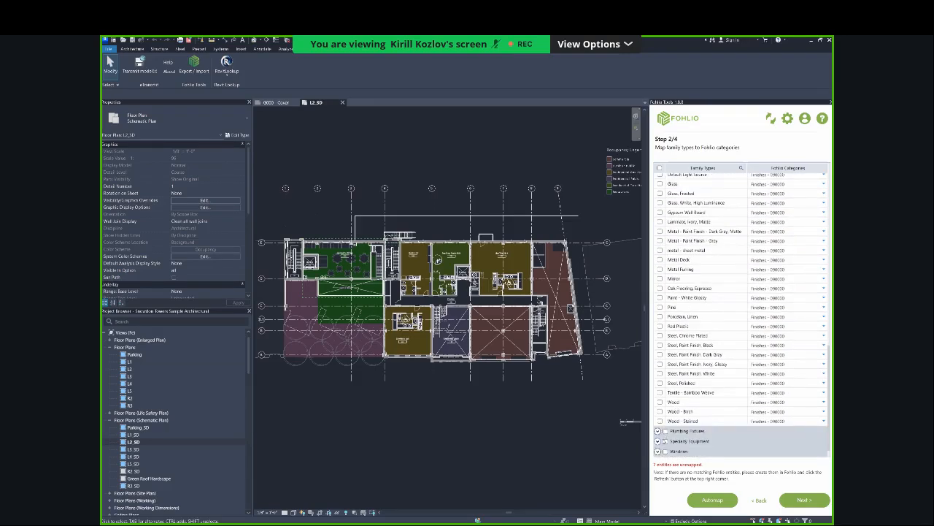
left_click(656, 441)
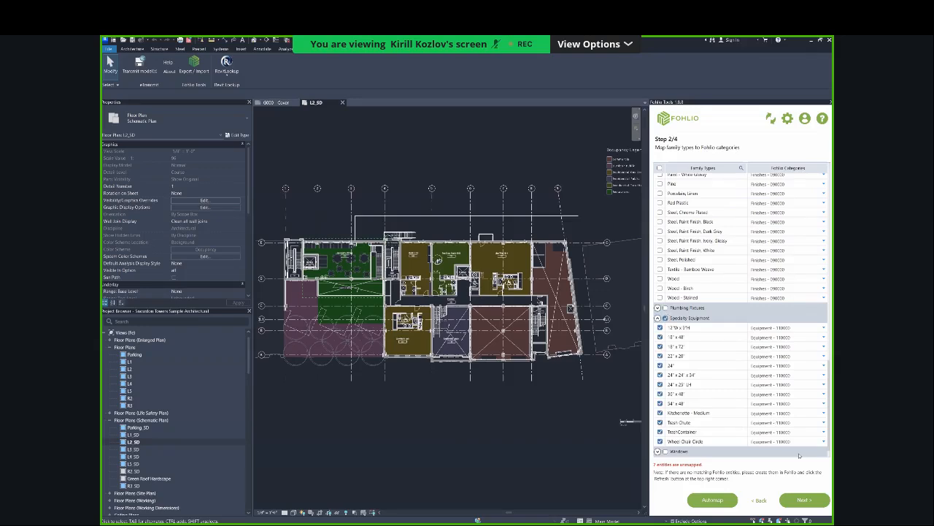
left_click(803, 499)
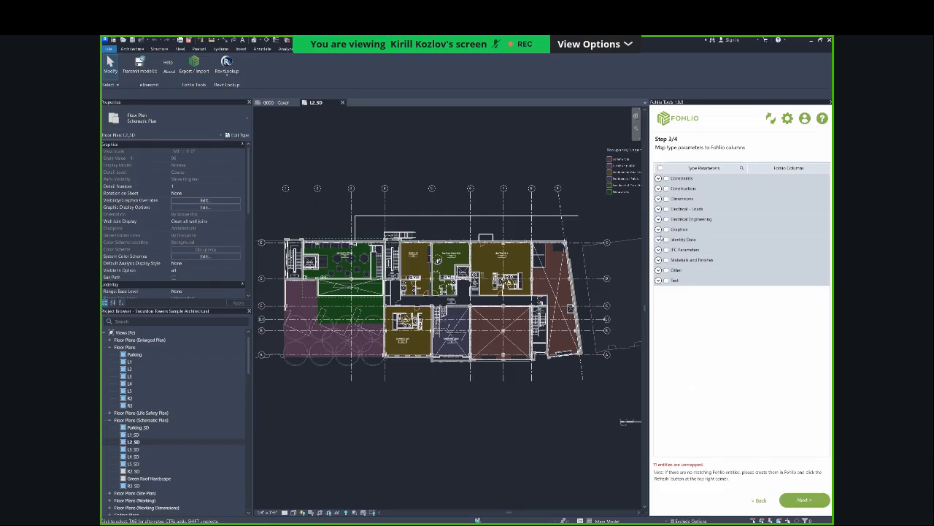
Check the Graphics type parameters, then switch to the Fohlio web app and examine the item columns in the Revit Demo project sheets.
left_click(658, 229)
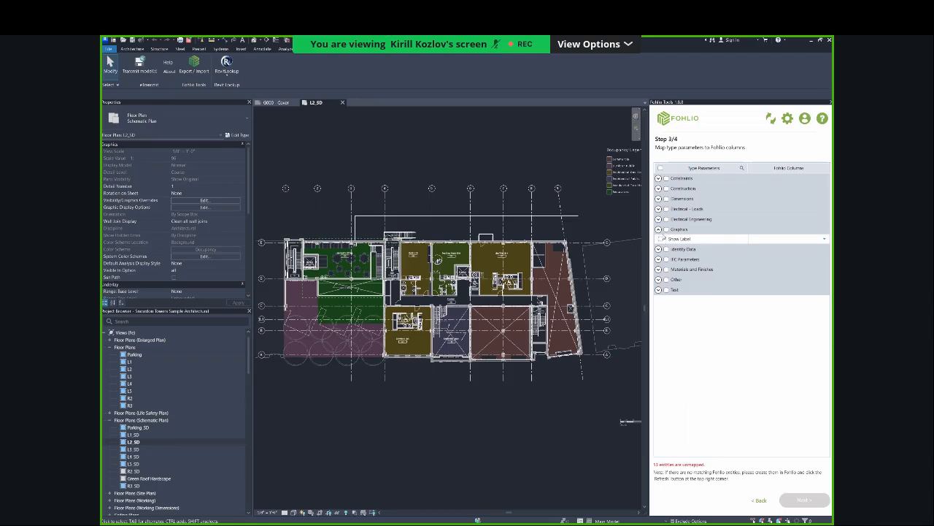
left_click(659, 229)
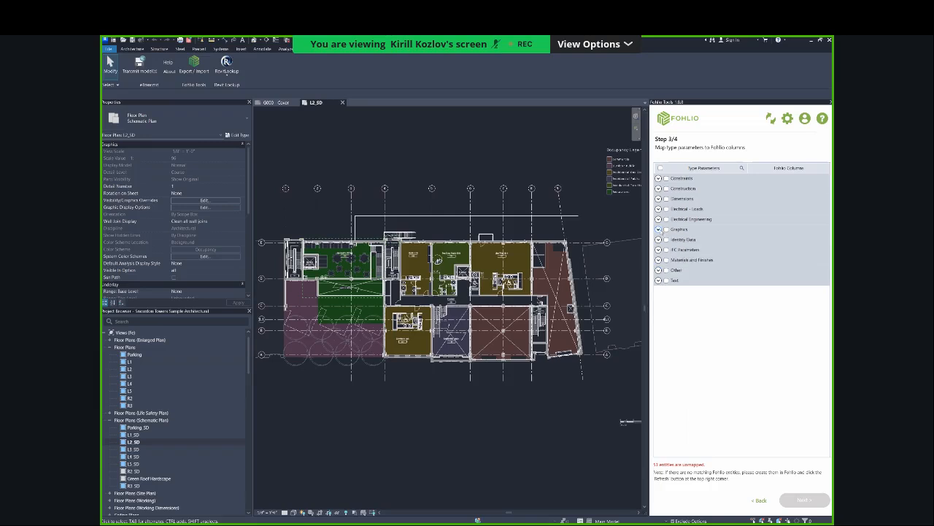
key("alt+Tab")
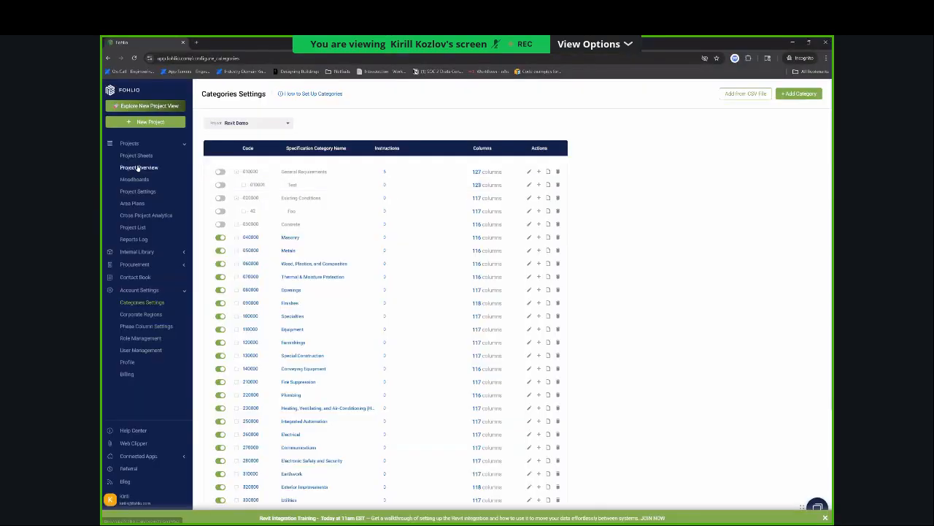
left_click(137, 156)
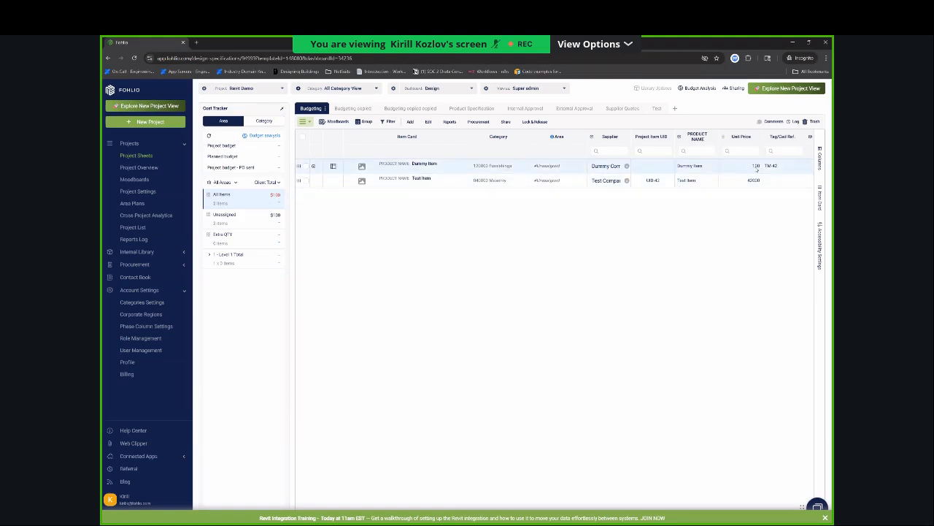
Switch back to Revit and examine the type properties of a 36" diameter round dining table in Mezzanine Dining.
key("alt+Tab")
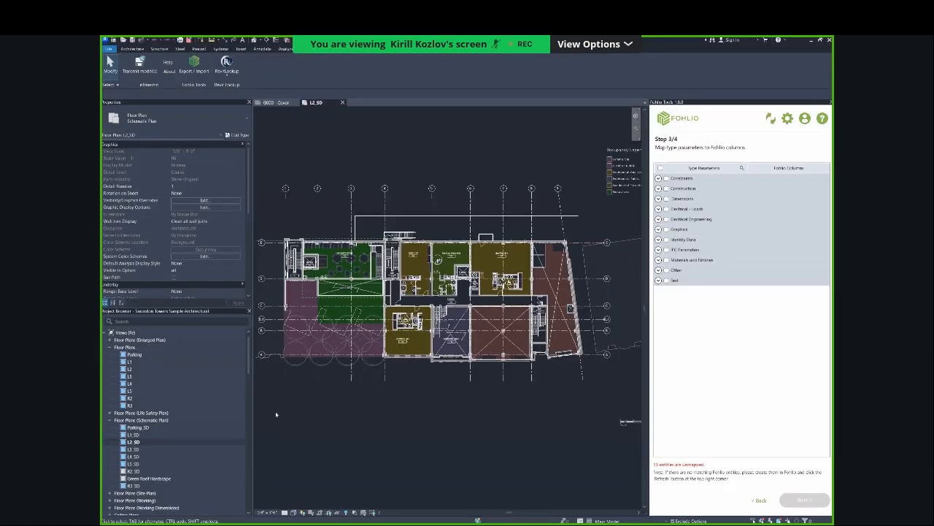
scroll(347, 260, "up", 2)
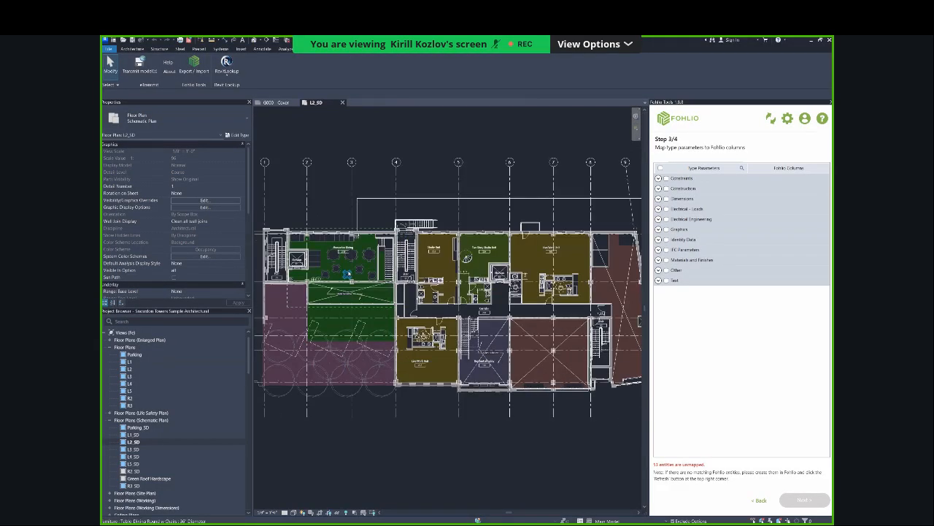
scroll(345, 253, "up", 3)
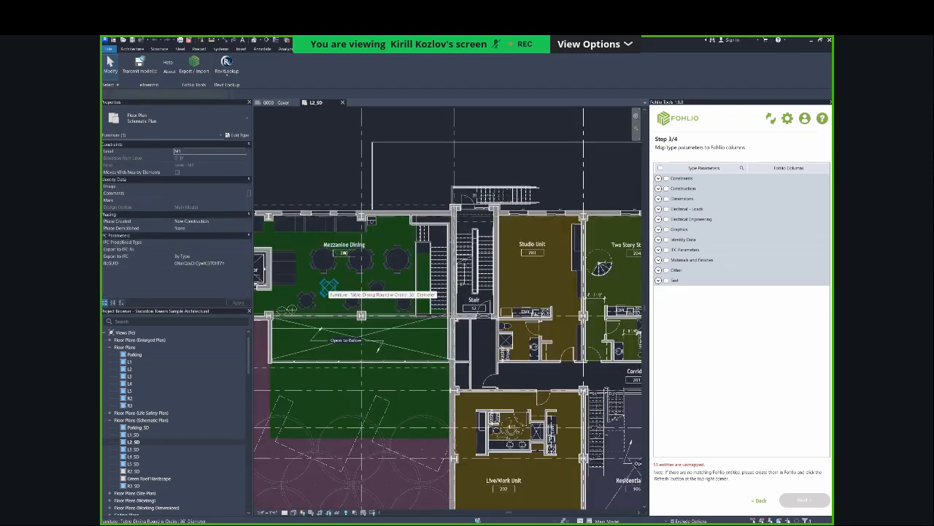
left_click(330, 288)
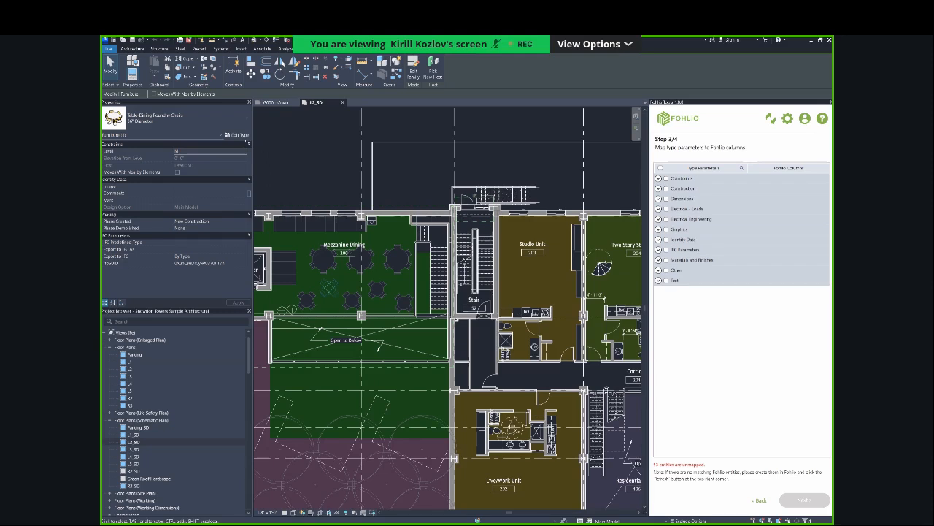
left_click(237, 135)
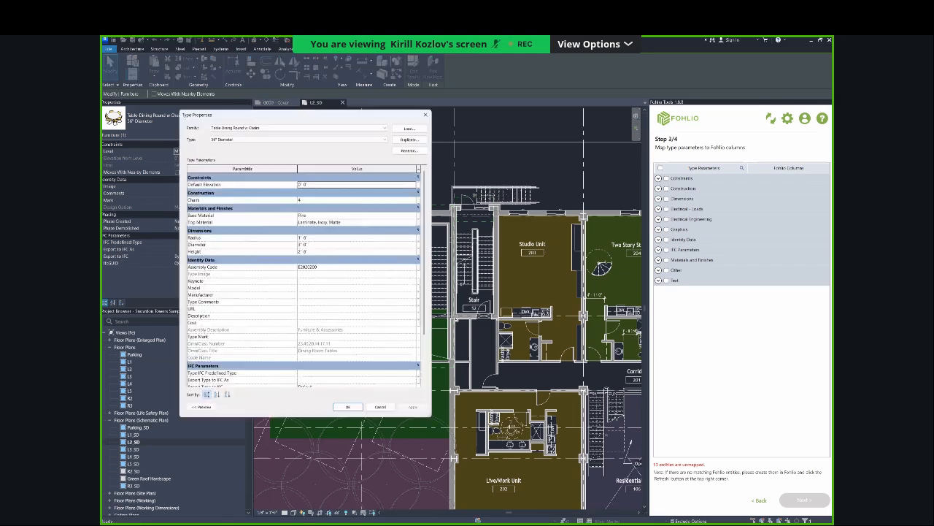
scroll(275, 250, "down", 2)
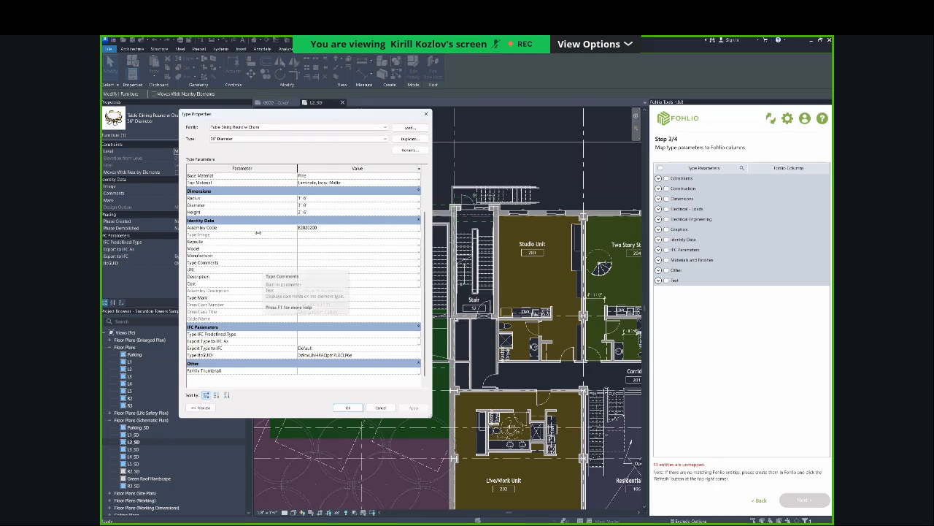
scroll(257, 234, "up", 2)
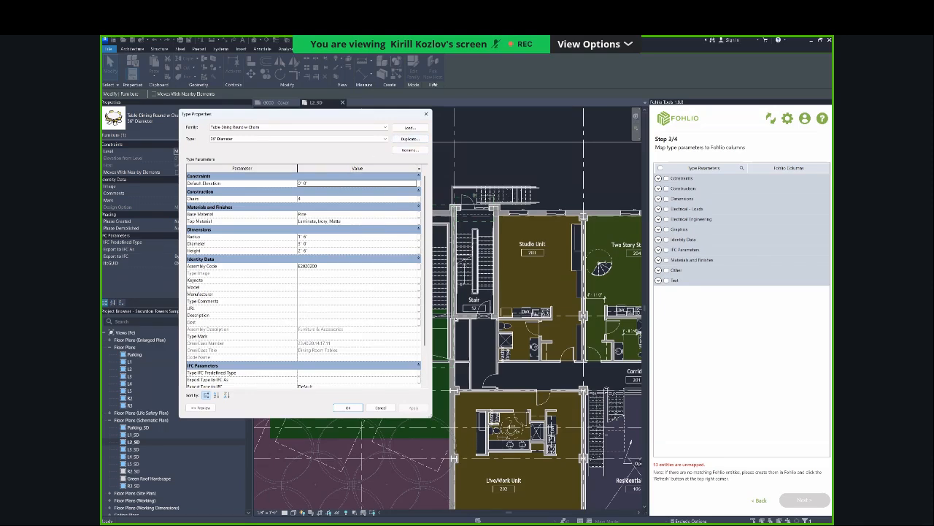
left_click(427, 114)
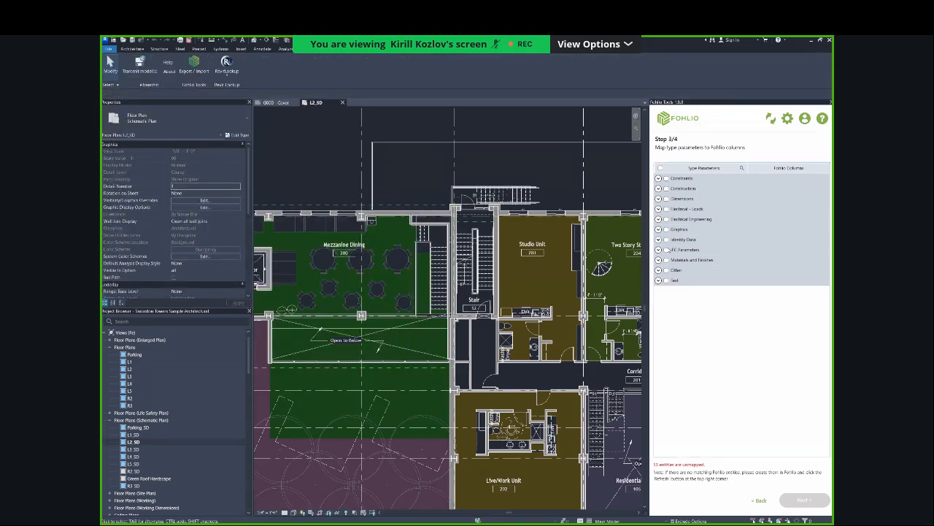
Include the mapped type parameters of the Identity Data and Materials and Finishes groups in the export.
left_click(659, 239)
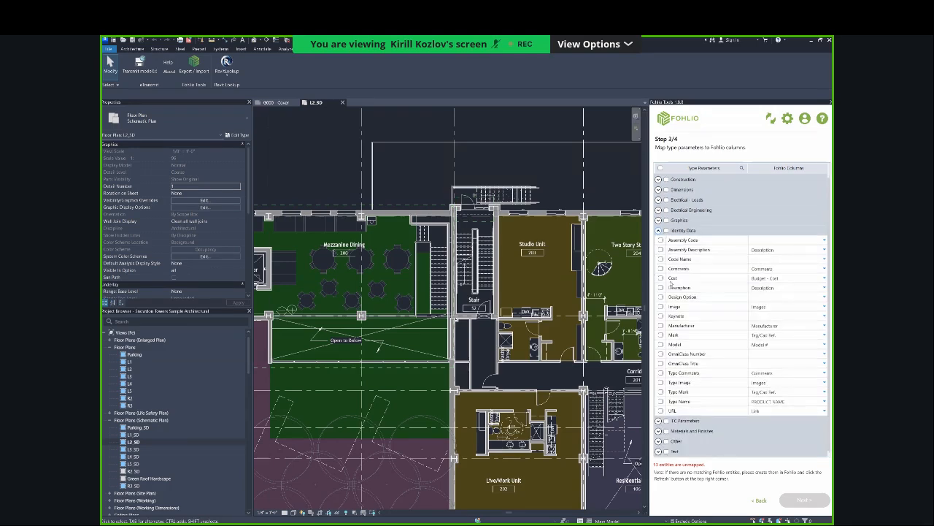
scroll(670, 284, "up", 1)
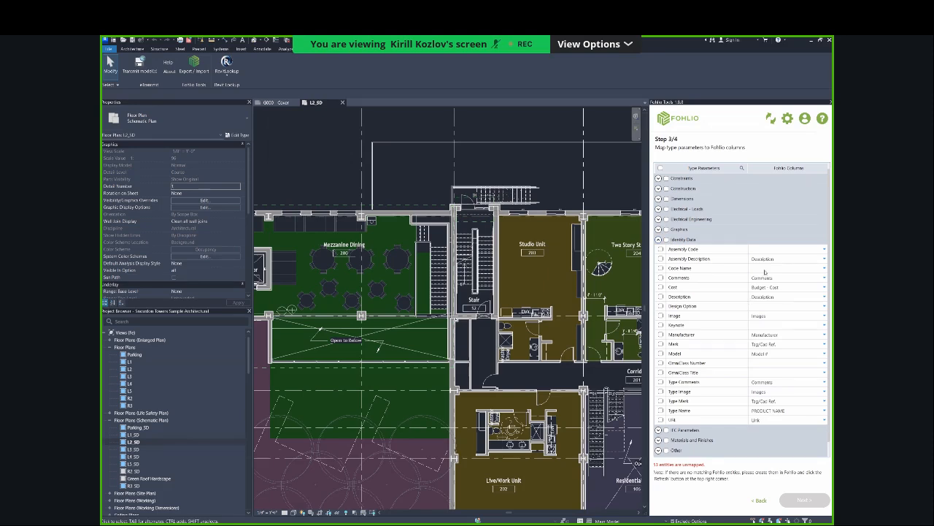
left_click(666, 240)
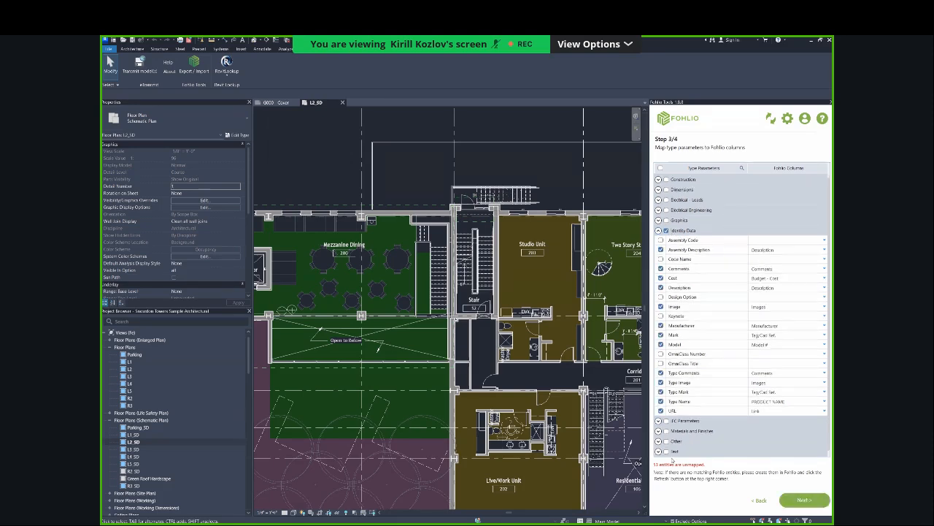
left_click(659, 431)
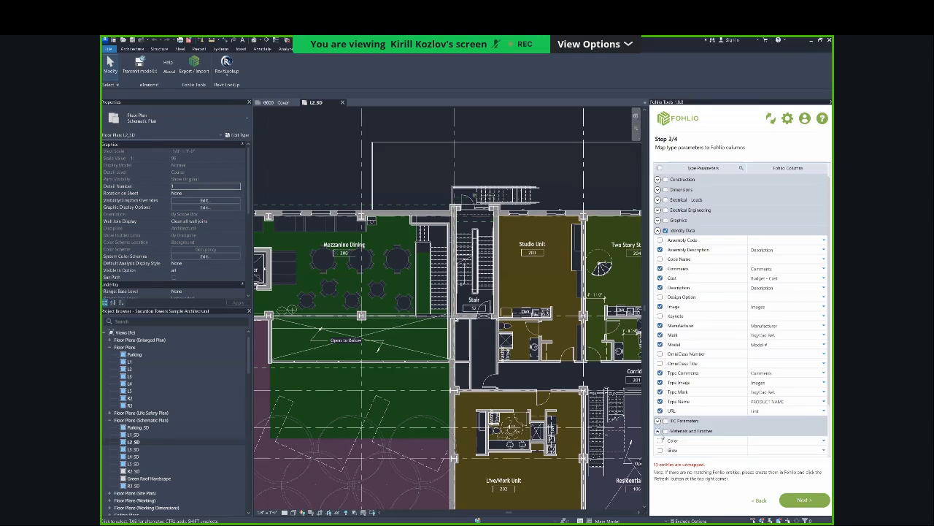
scroll(661, 436, "down", 3)
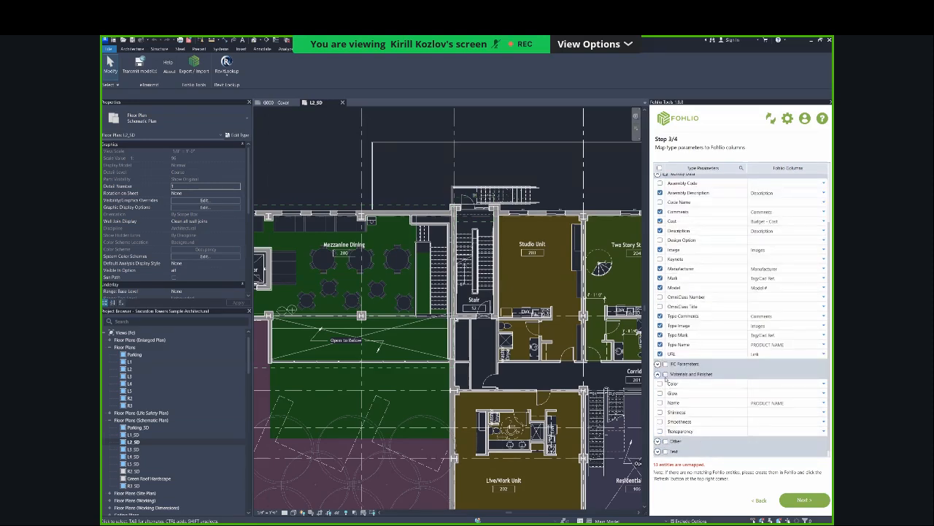
scroll(751, 294, "up", 3)
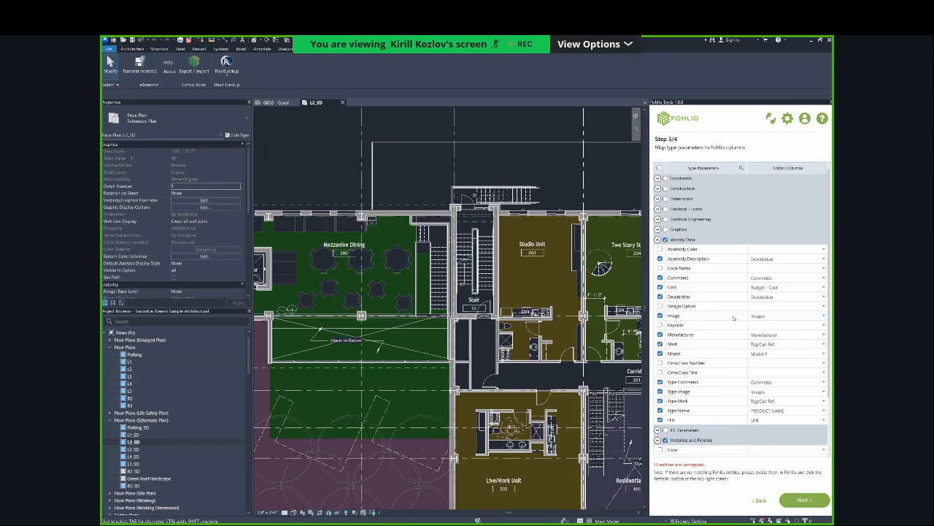
scroll(806, 421, "down", 2)
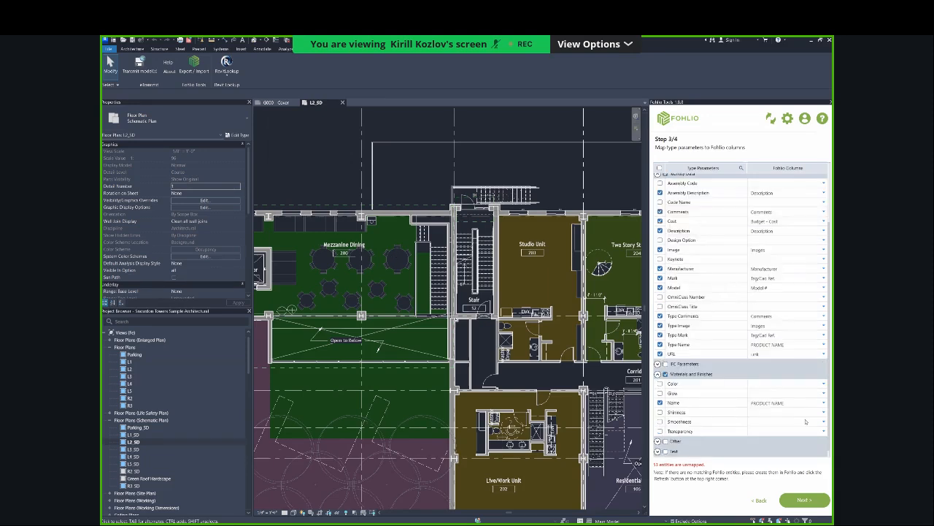
Continue to the model matching settings and start the export to Fohlio with the default Revit unique ID matching.
left_click(806, 499)
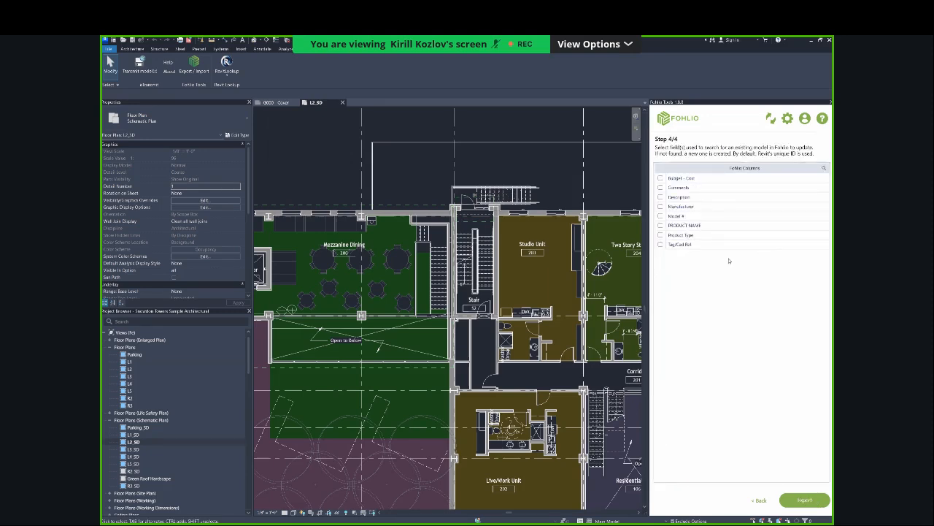
left_click(810, 500)
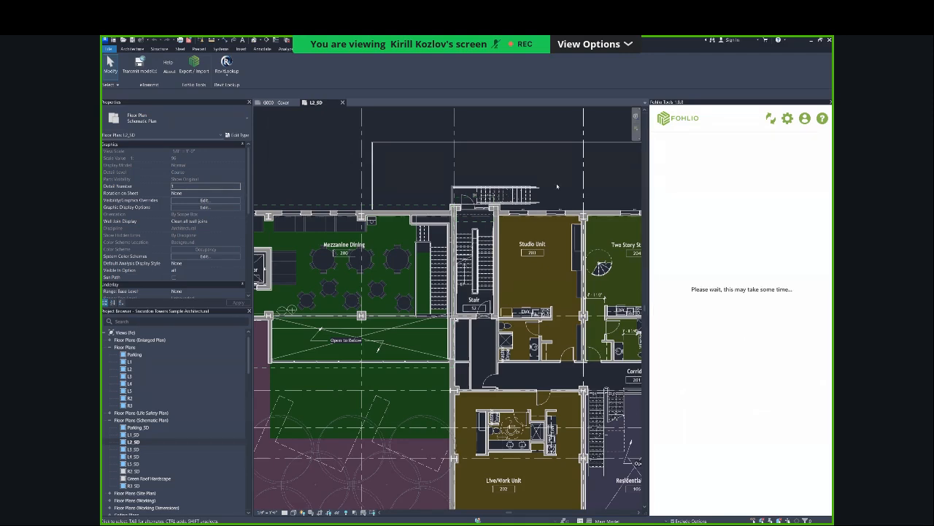
Examine the type properties of the 60" diameter round dining table in Mezzanine Dining.
scroll(427, 193, "up", 1)
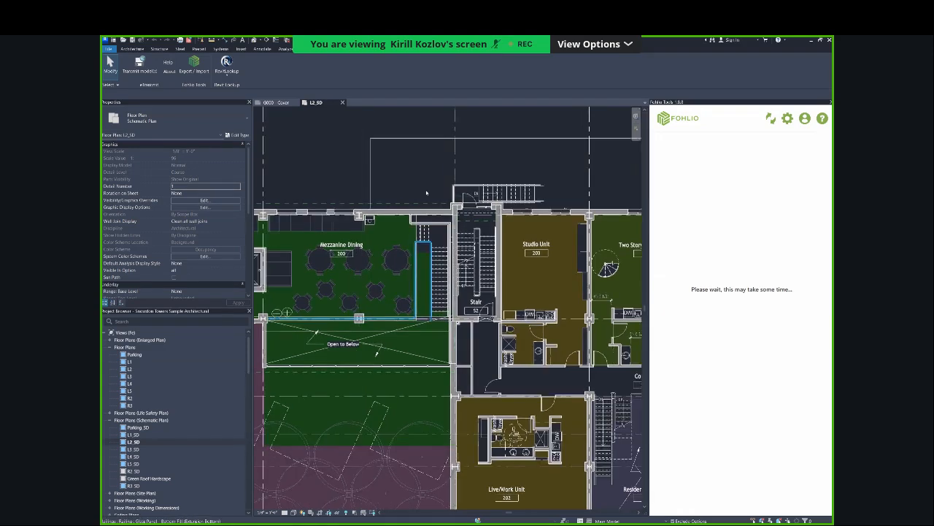
scroll(422, 244, "up", 1)
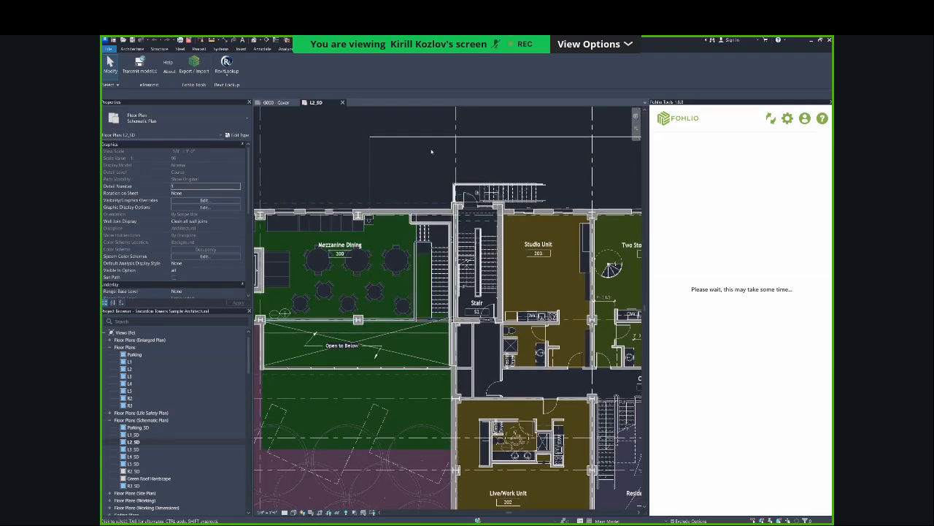
scroll(397, 221, "up", 2)
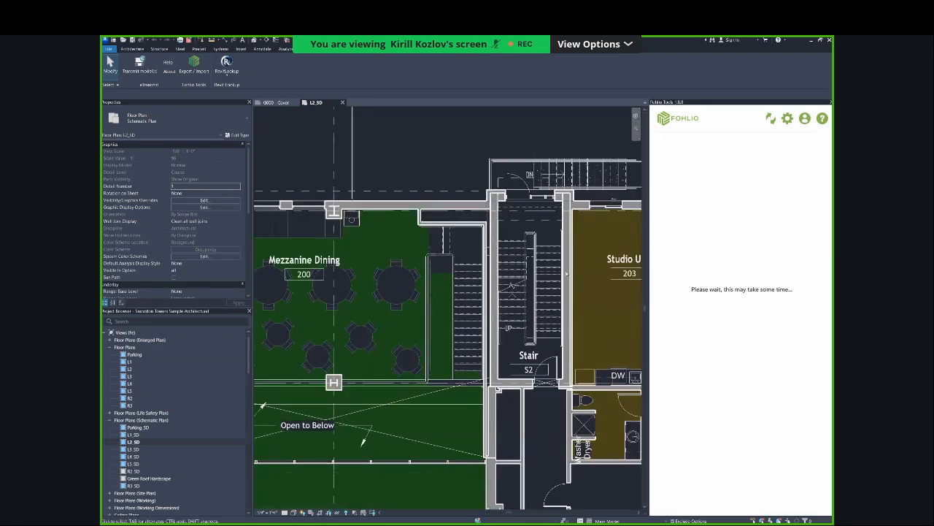
left_click(395, 283)
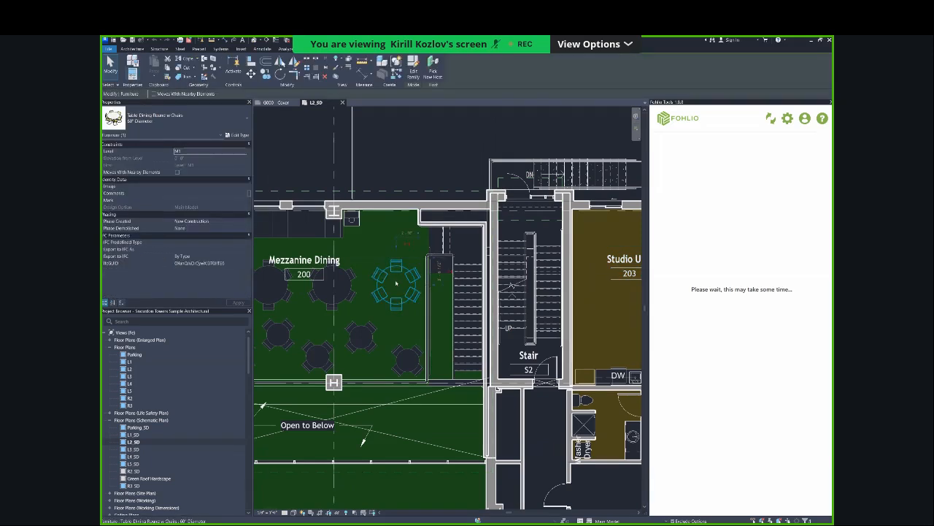
left_click(237, 135)
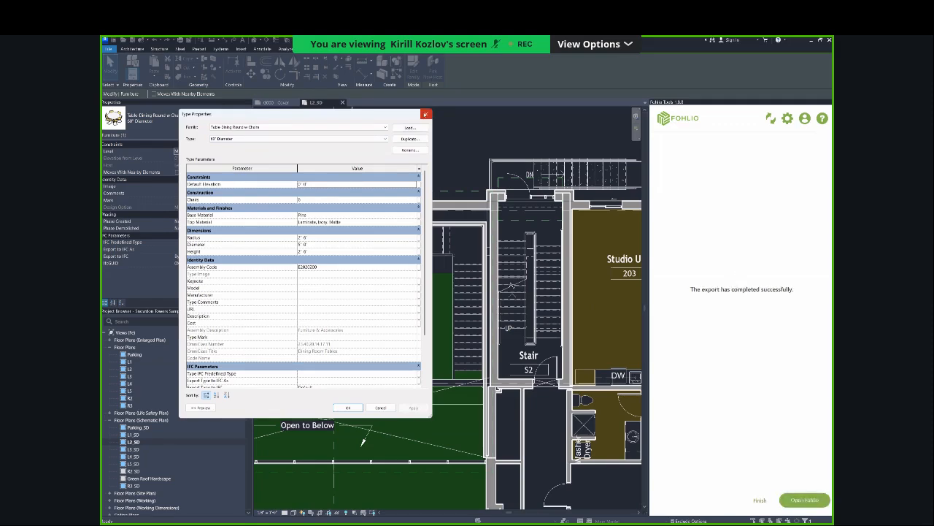
left_click(425, 113)
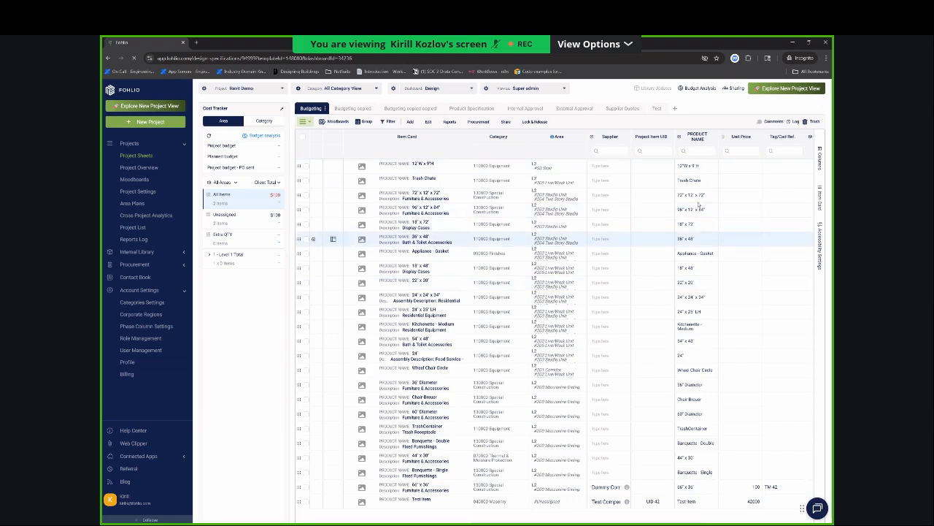
In the Fohlio web app, examine the exported items and their columns in the Revit Demo Budgeting sheet.
scroll(697, 214, "right", 3)
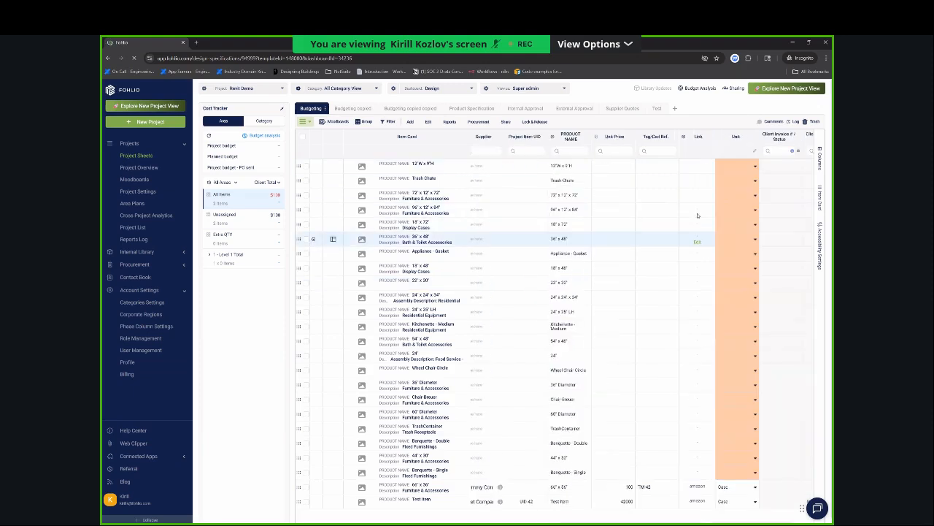
scroll(697, 216, "right", 1)
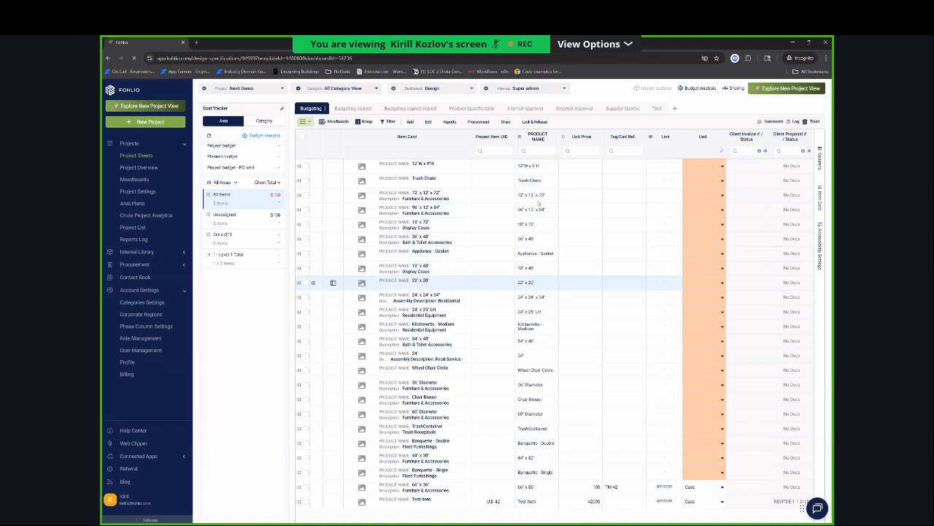
scroll(538, 245, "down", 1)
scroll(535, 274, "left", 1)
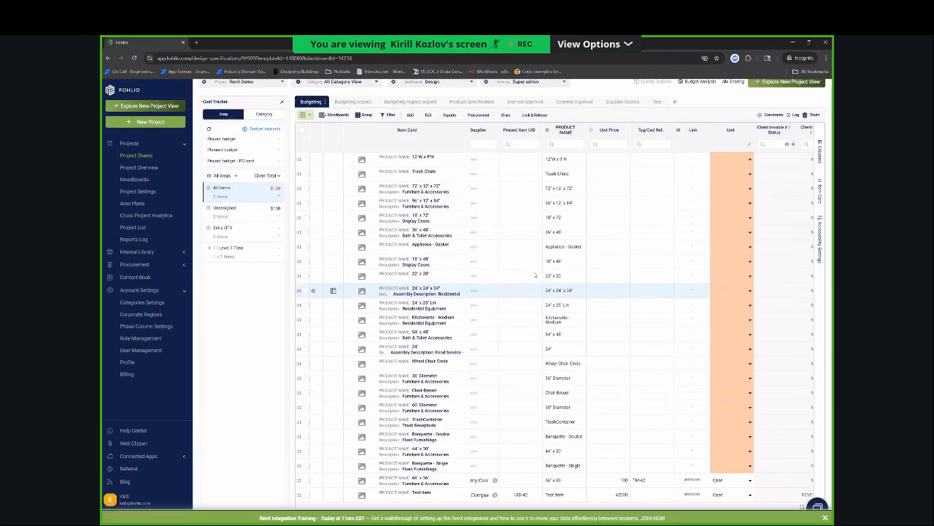
scroll(535, 275, "left", 3)
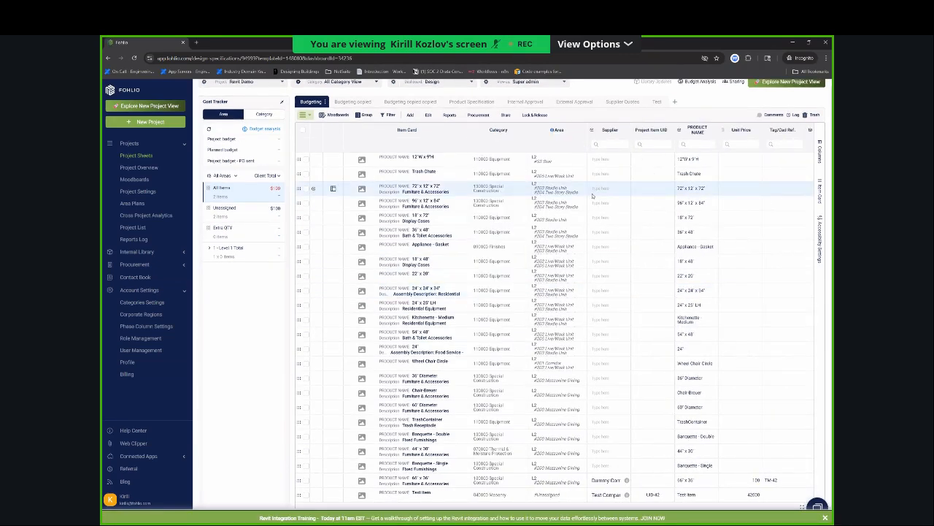
Check the area quantities of the 72" x 12" x 72" item and the Wheel Chair Circle item.
left_click(588, 190)
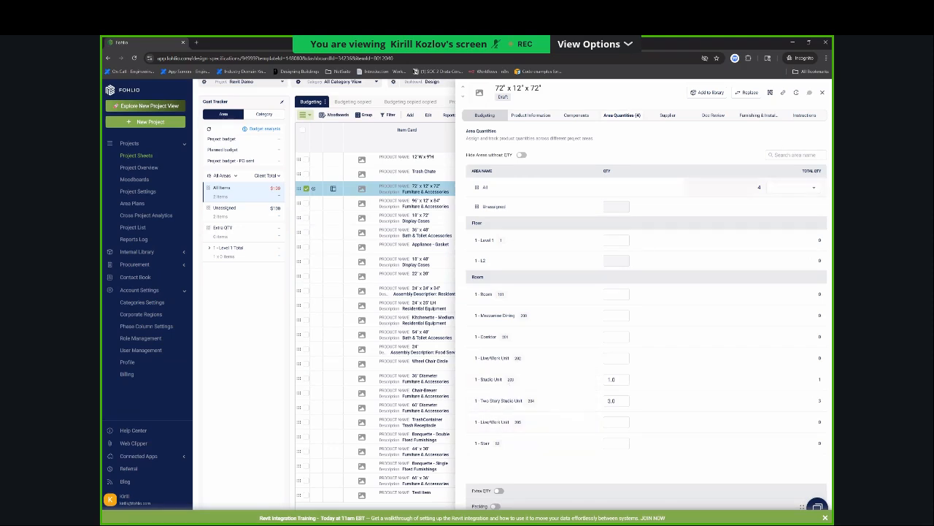
left_click(822, 93)
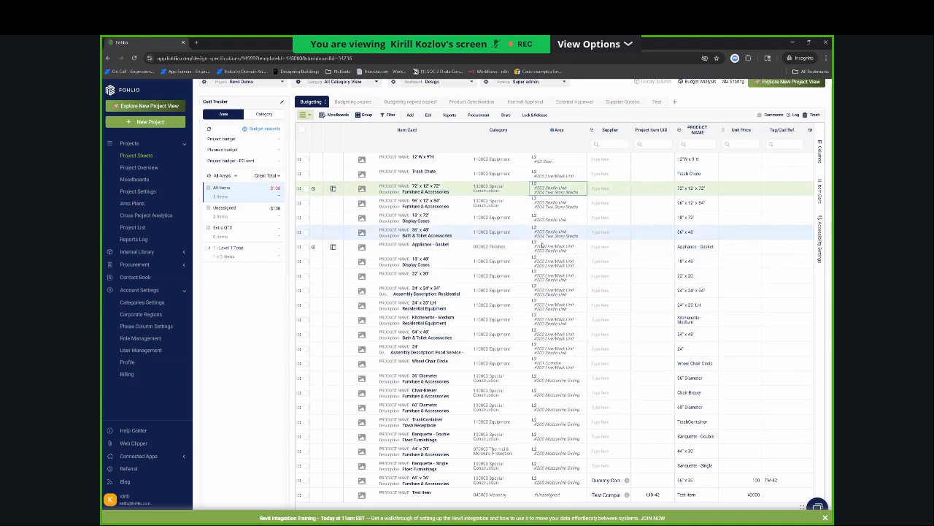
left_click(563, 365)
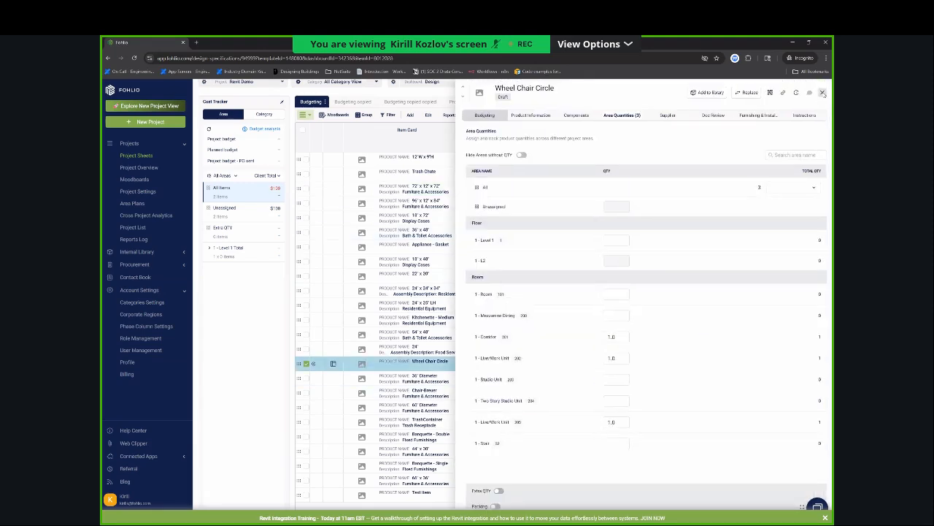
left_click(822, 93)
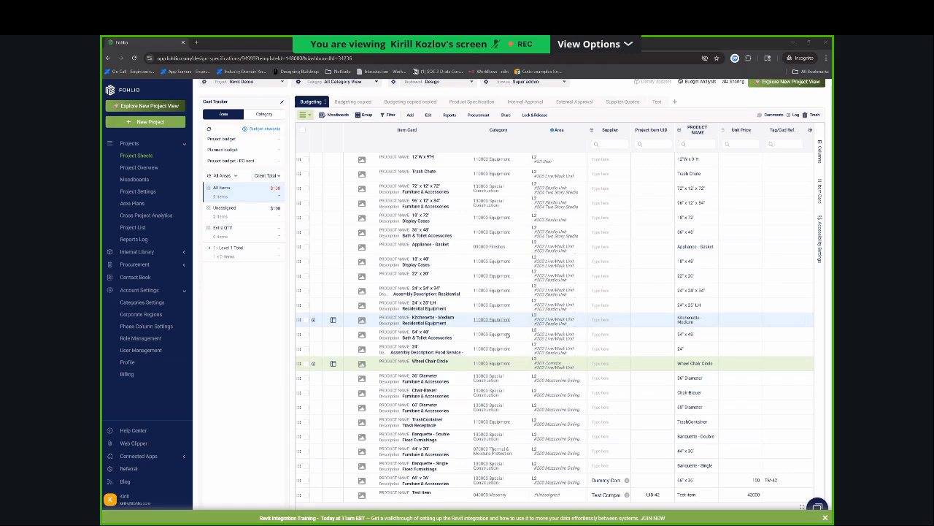
Switch back to Revit, finish the completed export and select the Revit Demo project again.
key("alt+Tab")
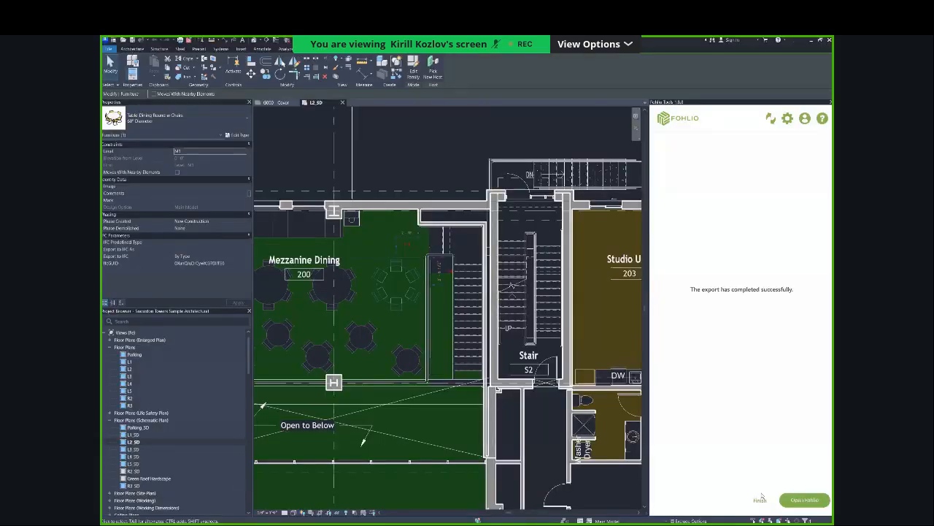
left_click(765, 503)
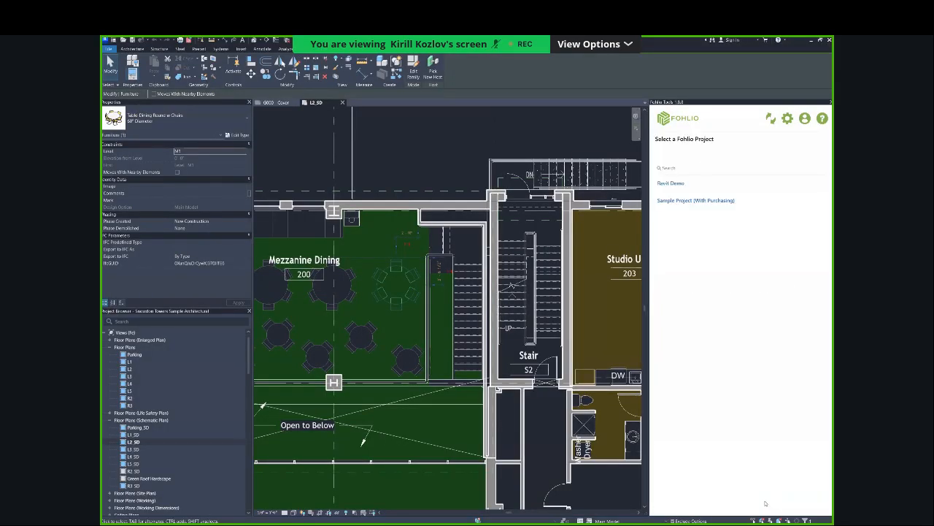
left_click(683, 182)
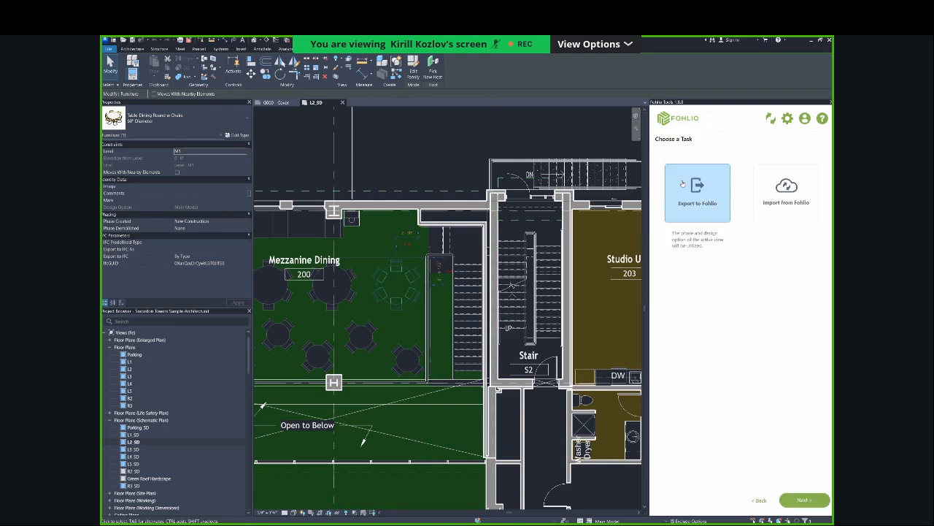
Switch to the Fohlio web app and examine the floor and room areas in the Revit Demo project settings.
key("alt+Tab")
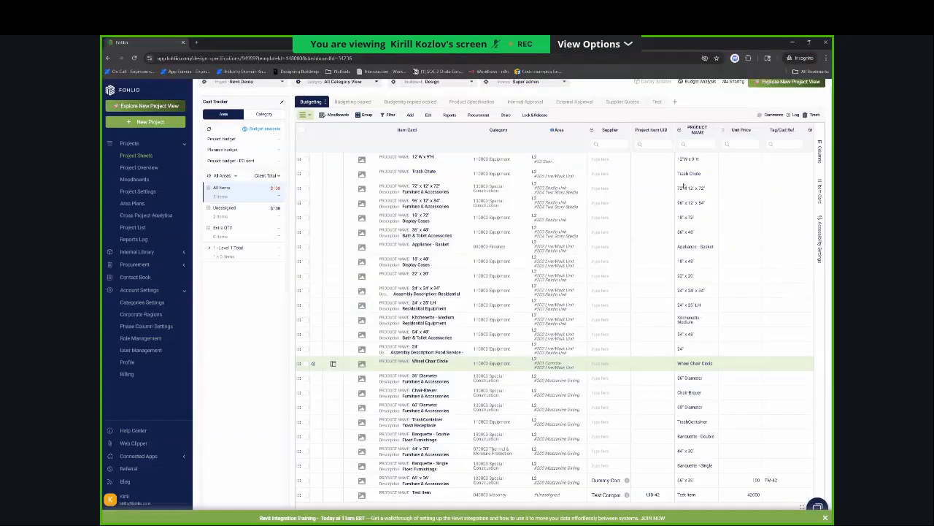
left_click(139, 191)
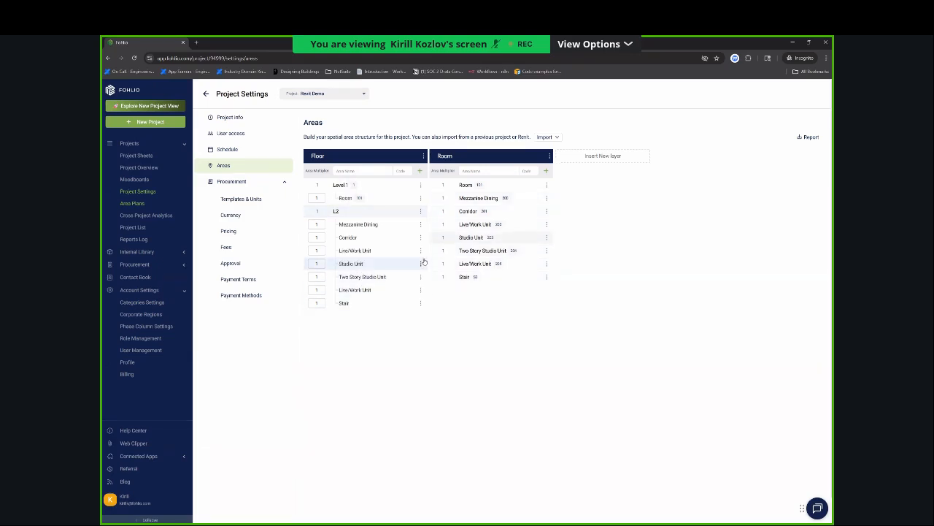
Switch back to Revit, begin another export to Fohlio and expand the L2 rooms in the area mapping.
key("alt+Tab")
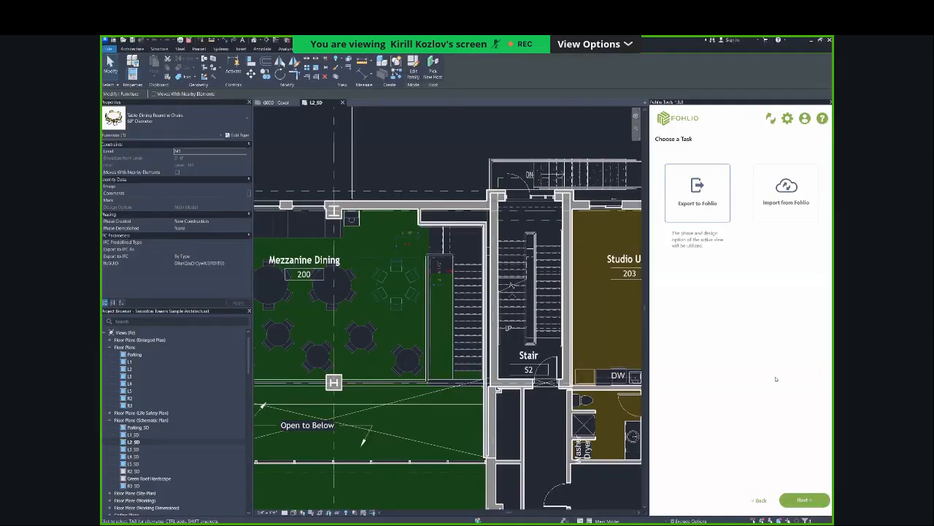
left_click(803, 499)
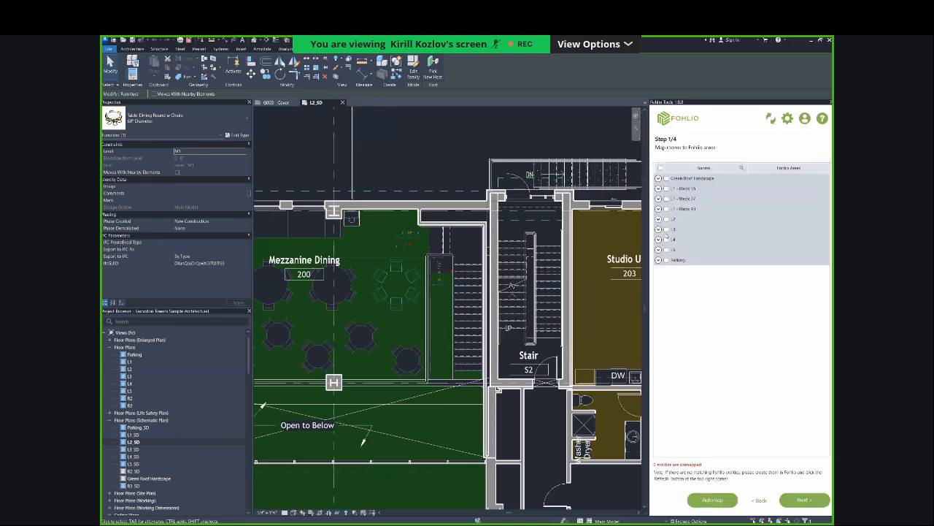
left_click(658, 219)
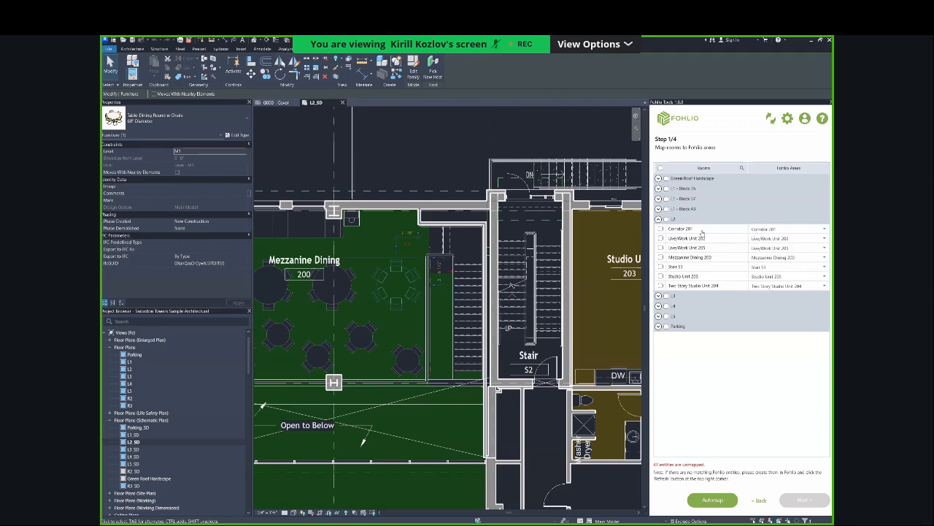
Compare the L2 room mapping in Revit with the L2 floor and room areas in the Fohlio project settings.
key("alt+Tab")
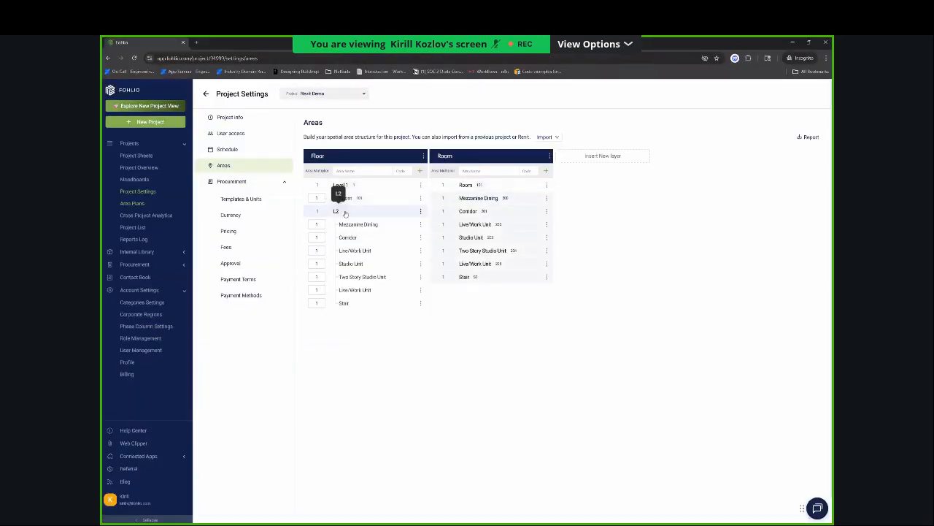
key("alt+Tab")
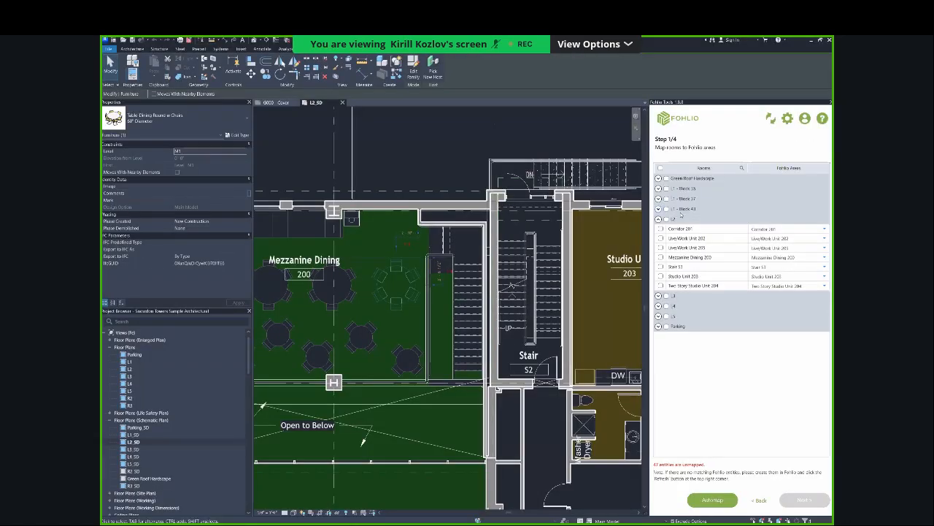
key("alt+Tab")
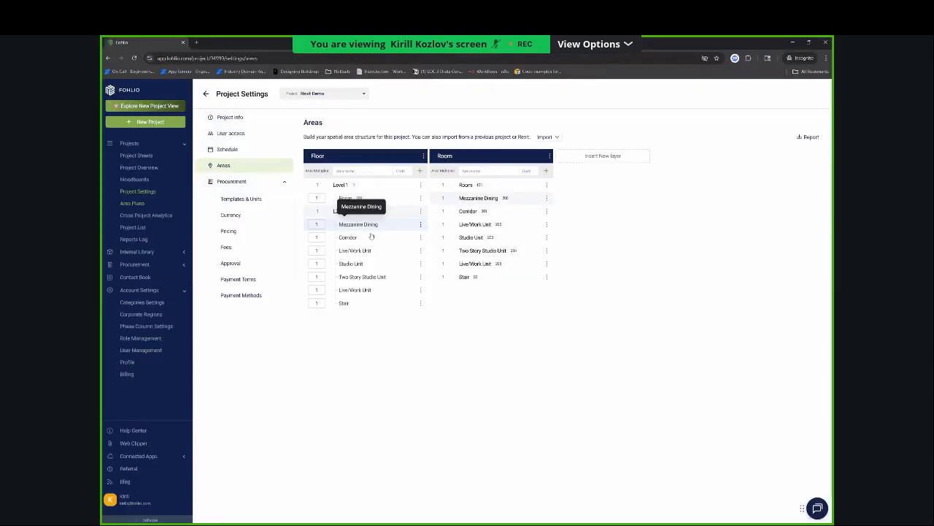
key("alt+Tab")
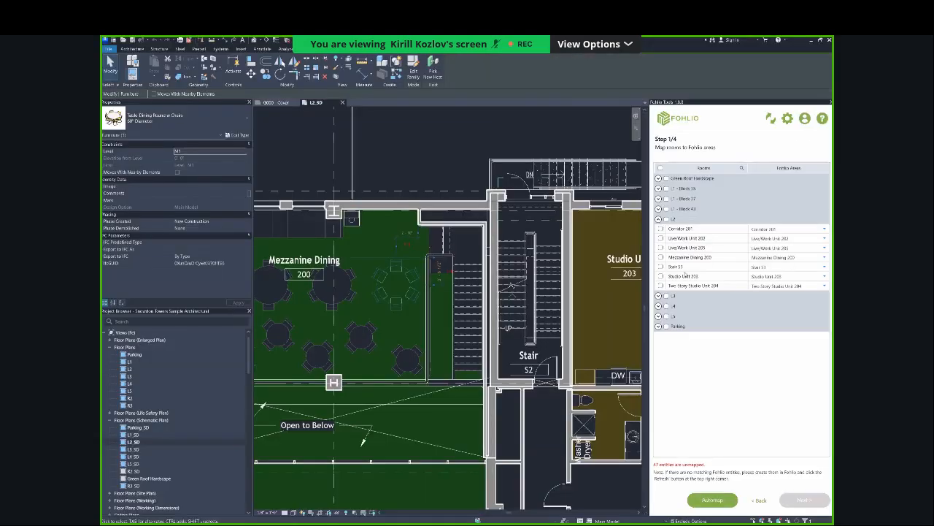
key("alt+Tab")
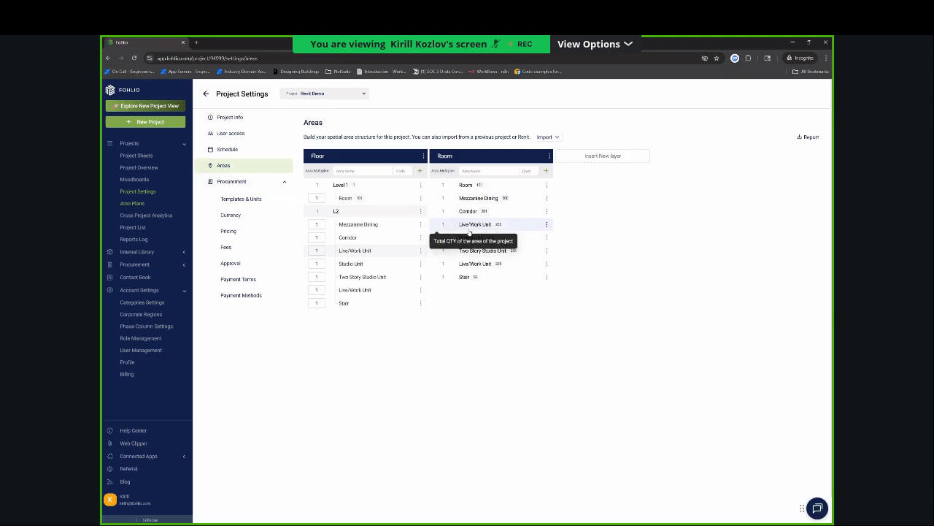
left_click(413, 226)
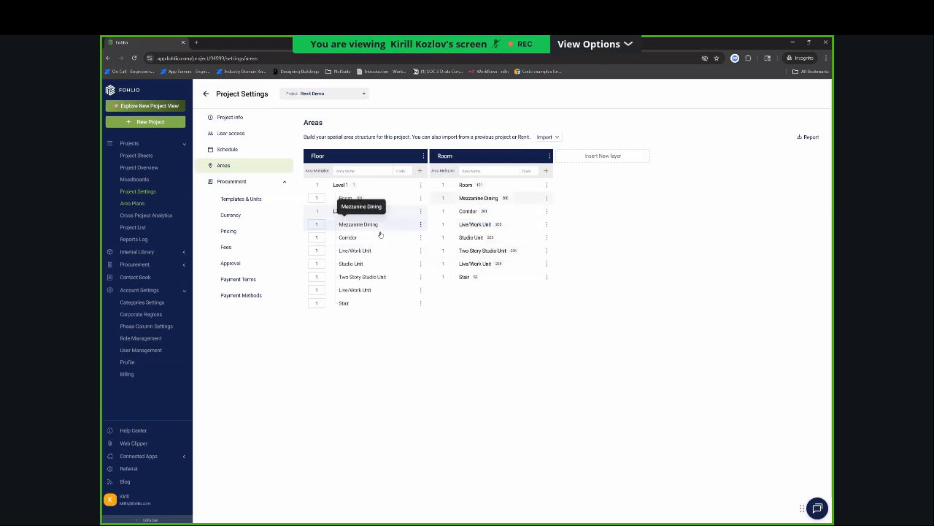
Return to the Revit Demo project sheets and review the items with their assigned categories and L2 areas.
left_click(135, 155)
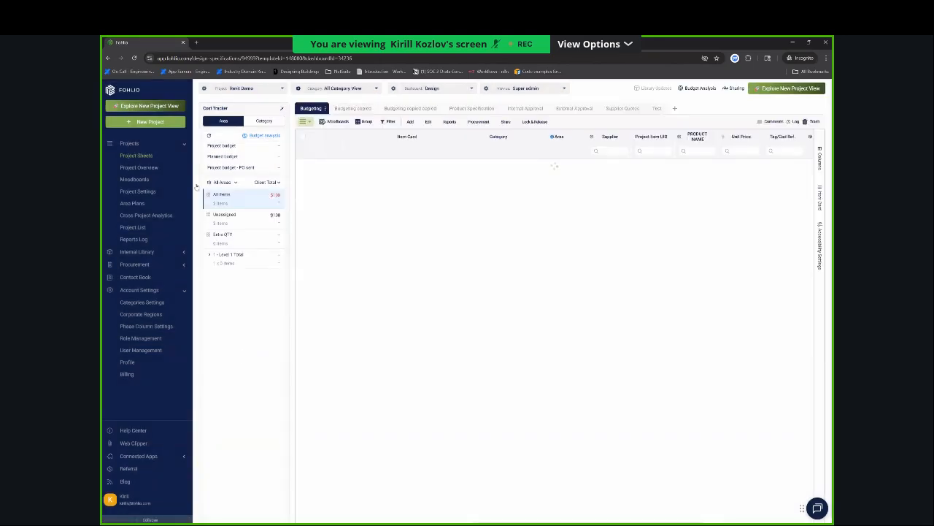
right_click(290, 232)
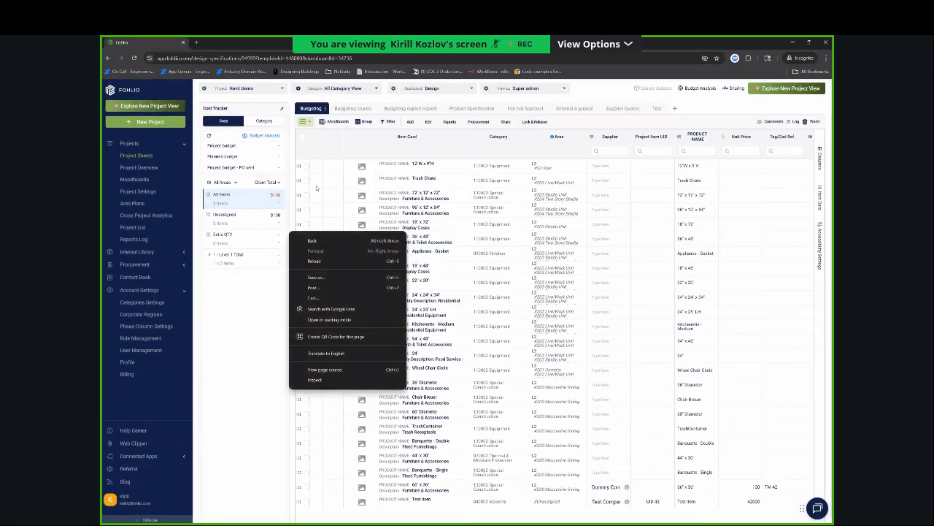
left_click(331, 156)
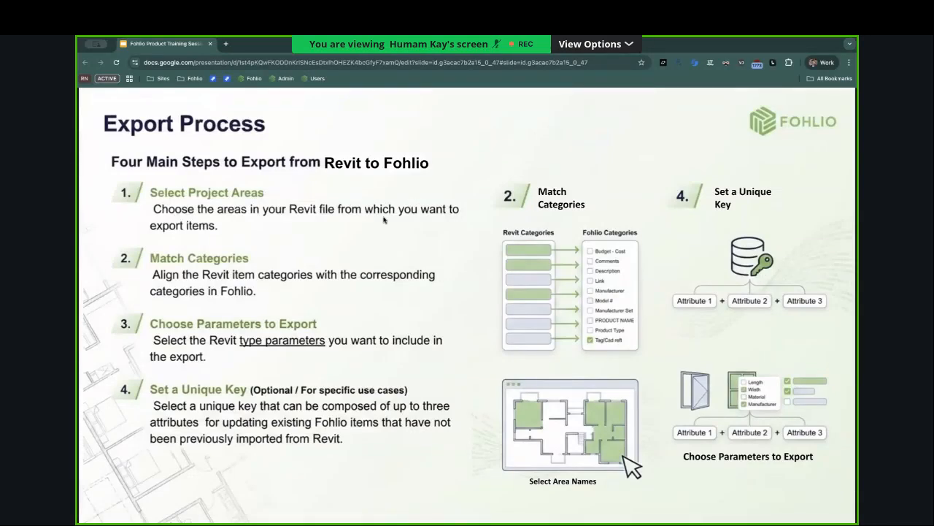
key("Right")
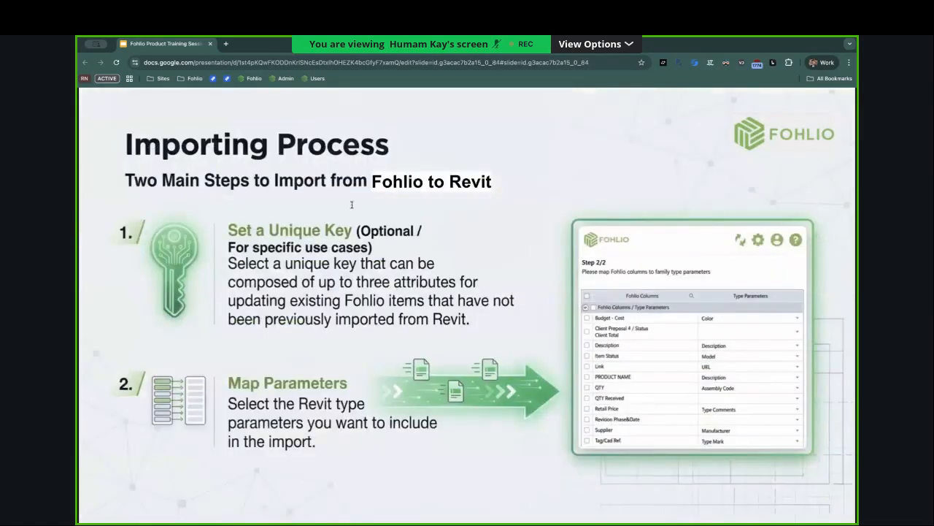
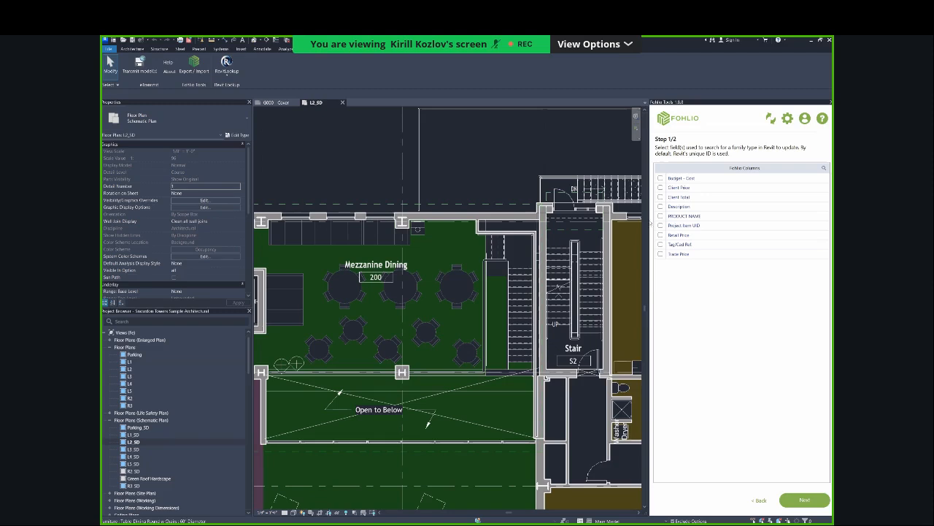
Check the item columns in the Fohlio project sheet, and in Revit keep the default unique ID matching and proceed to the import's column mapping.
key("alt+Tab")
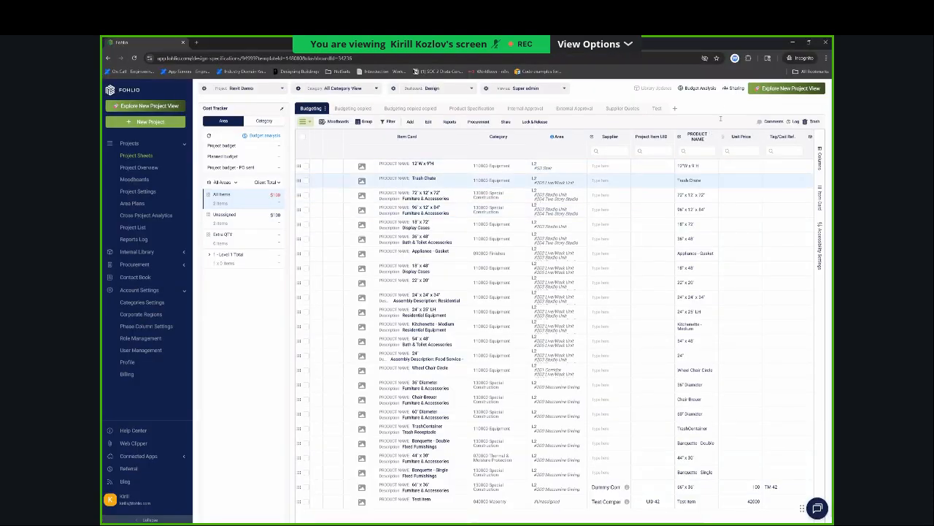
key("alt+Tab")
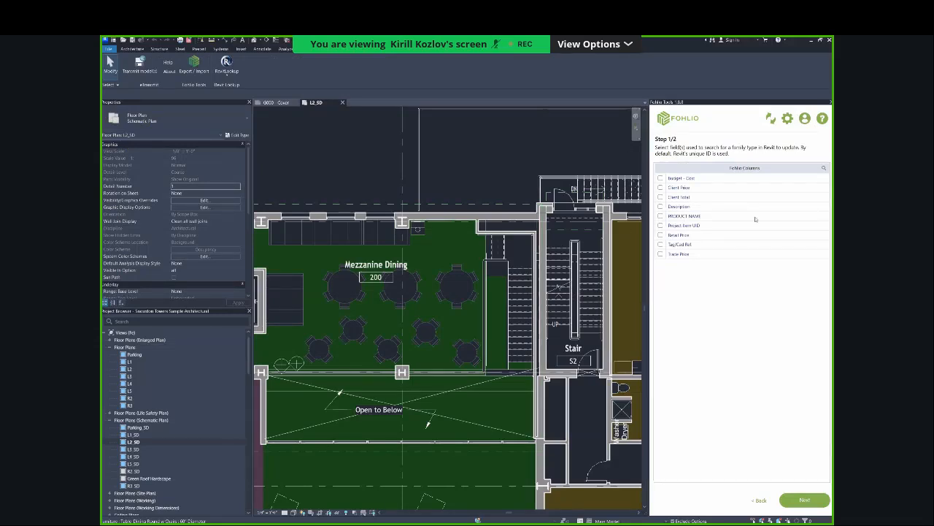
left_click(805, 500)
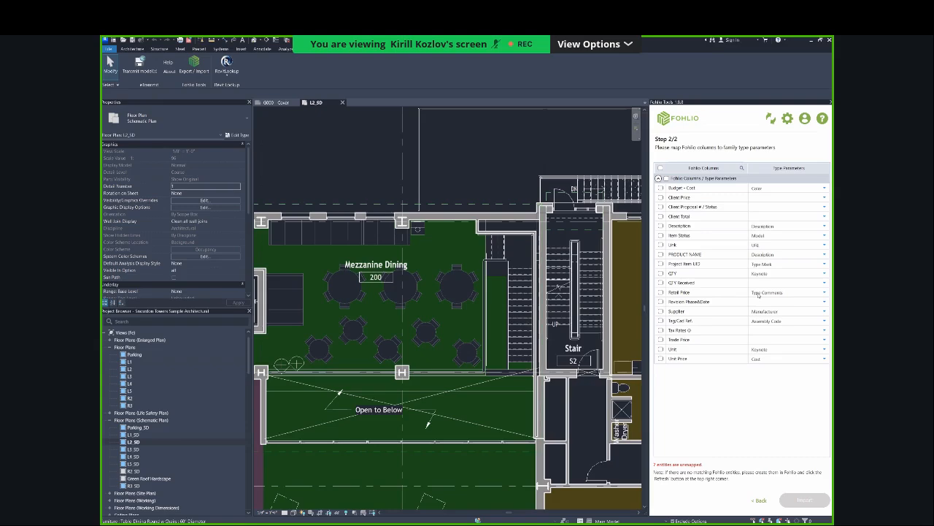
Import only the PRODUCT NAME column from Fohlio into the Description parameter of the Revit family types.
key("alt+Tab")
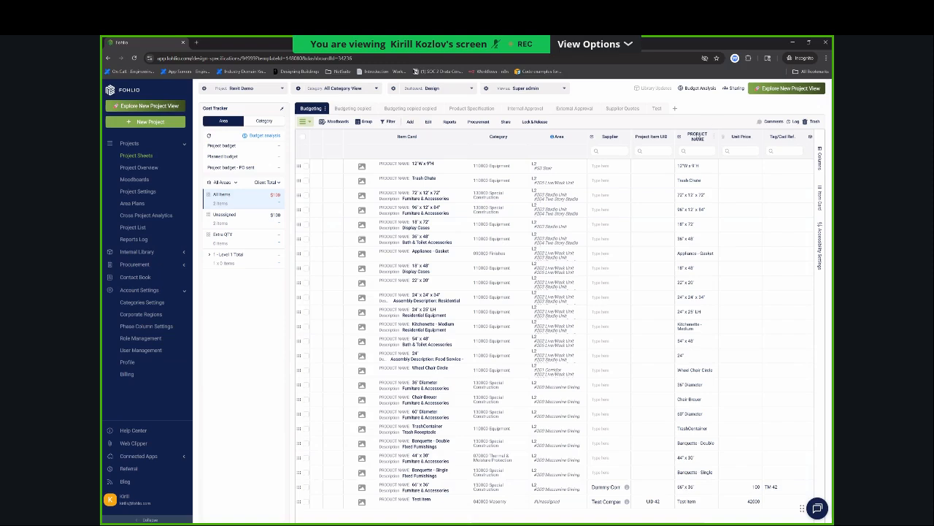
key("alt+Tab")
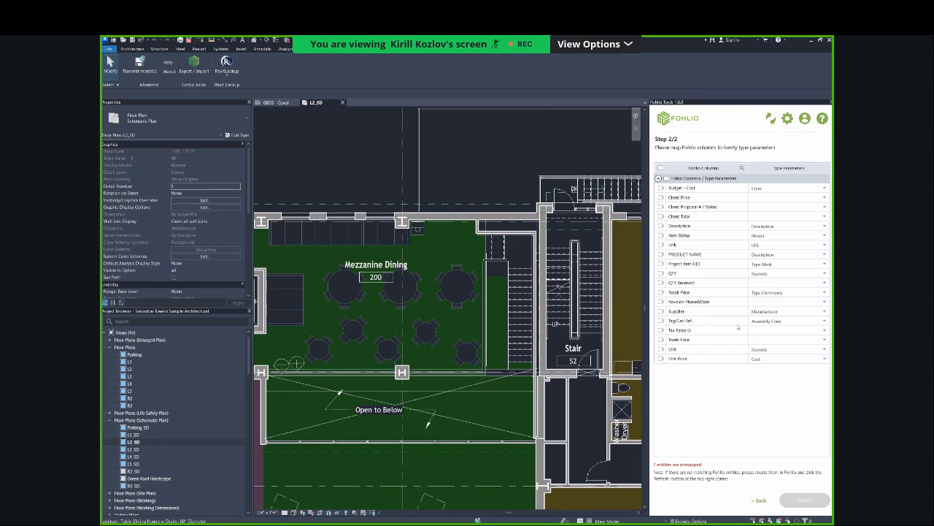
left_click(786, 253)
left_click(662, 255)
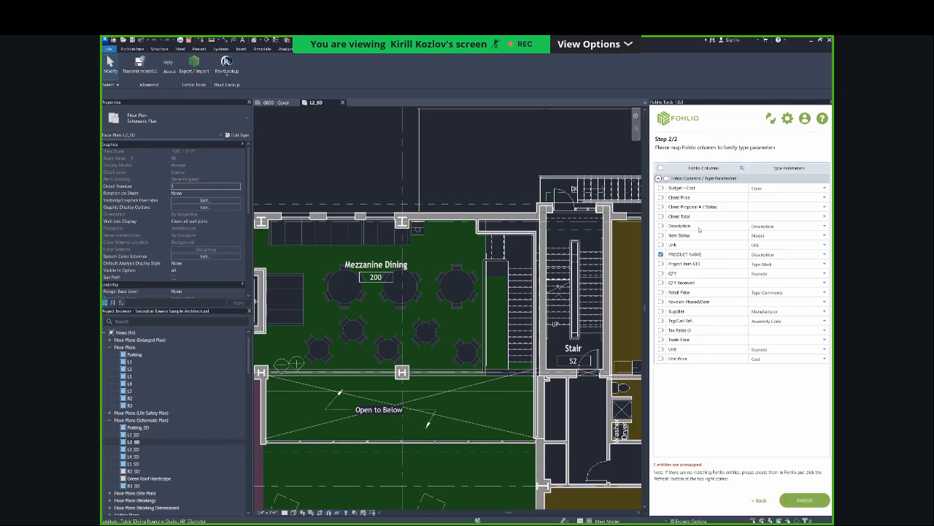
left_click(804, 499)
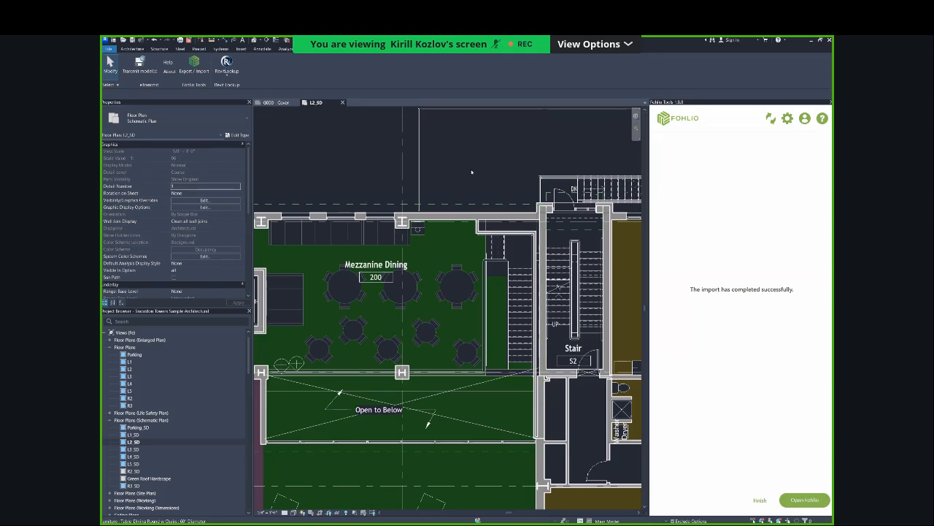
Inspect the type properties of the 60" Diameter round dining table near the stairs in Mezzanine Dining, particularly its Description parameter.
left_click(436, 263)
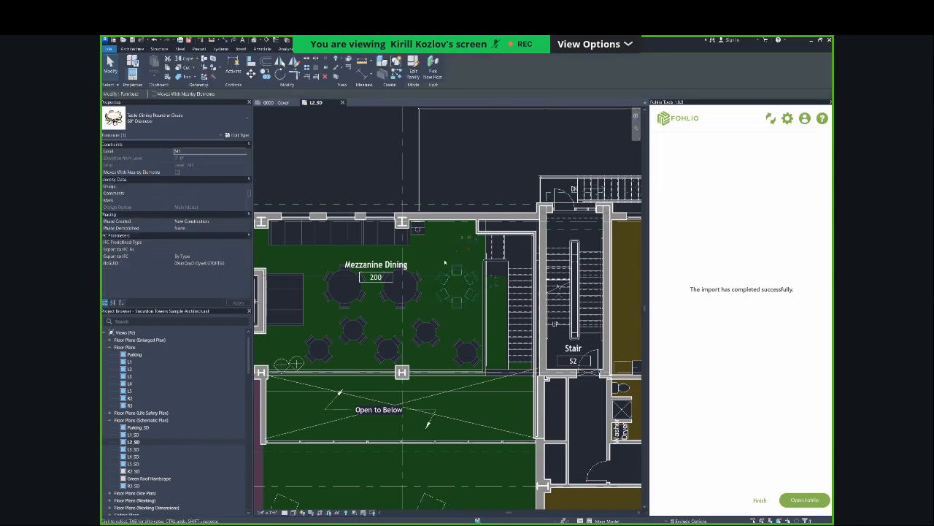
key("Escape")
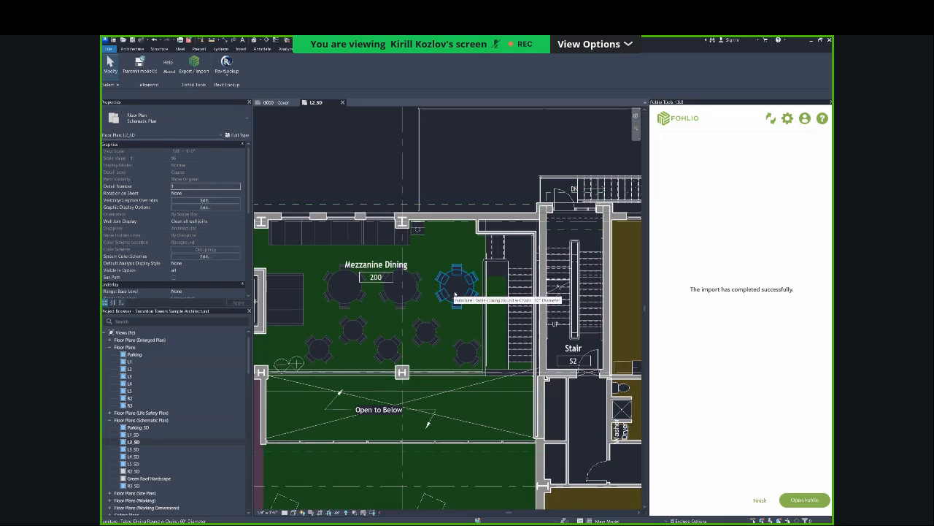
left_click(455, 294)
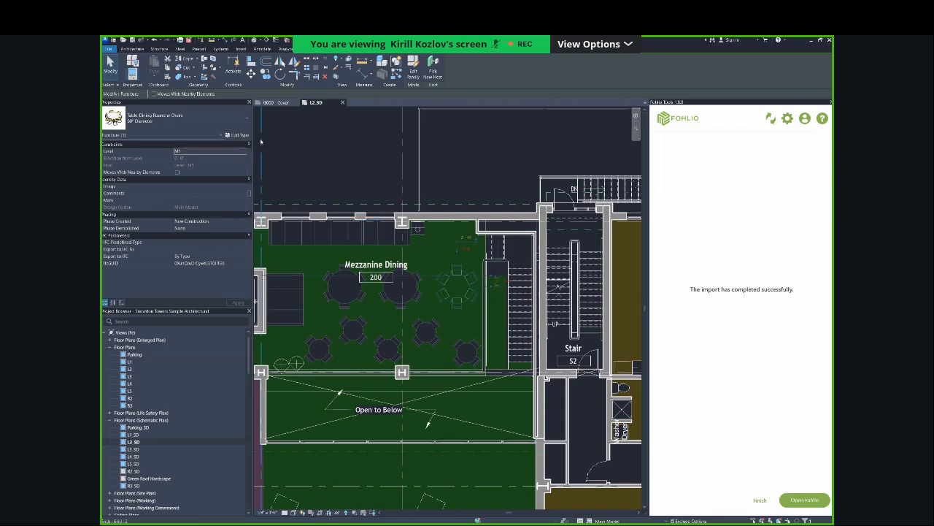
left_click(237, 134)
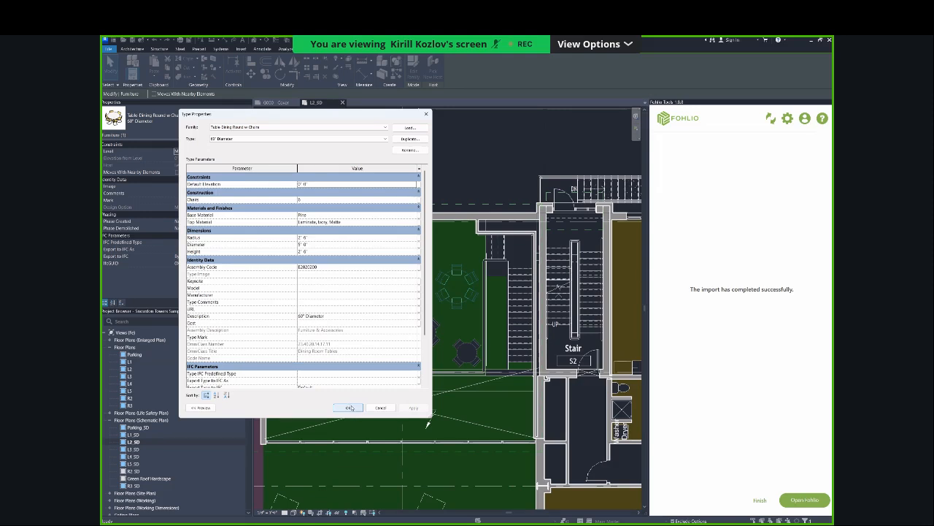
left_click(352, 408)
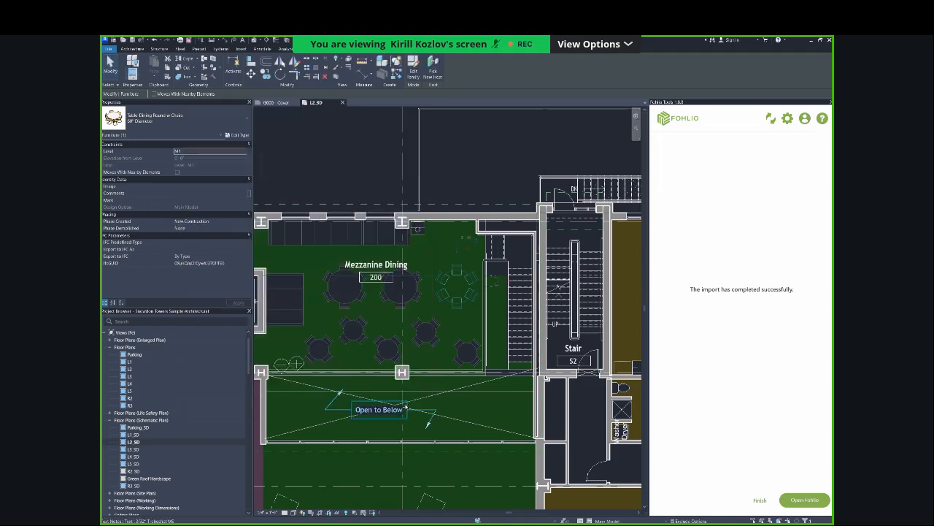
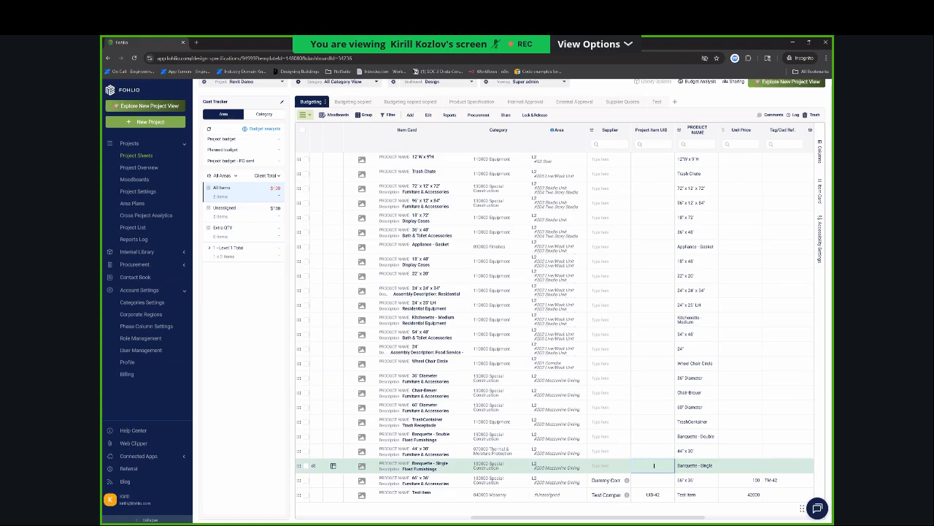
Set the Project Item UID of the Banquette - Single item to 1 in the project sheet.
left_click(653, 465)
type("1")
key("Return")
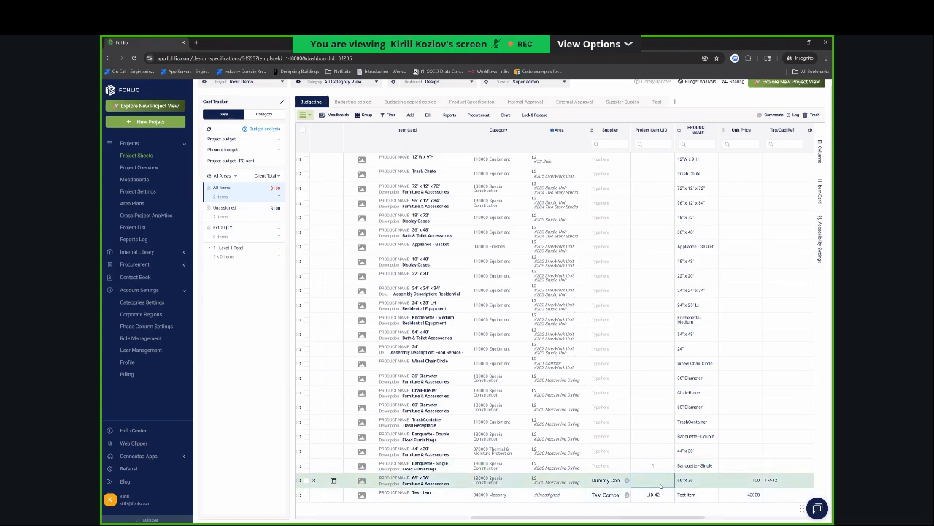
left_click(660, 482)
type("1")
key("Return")
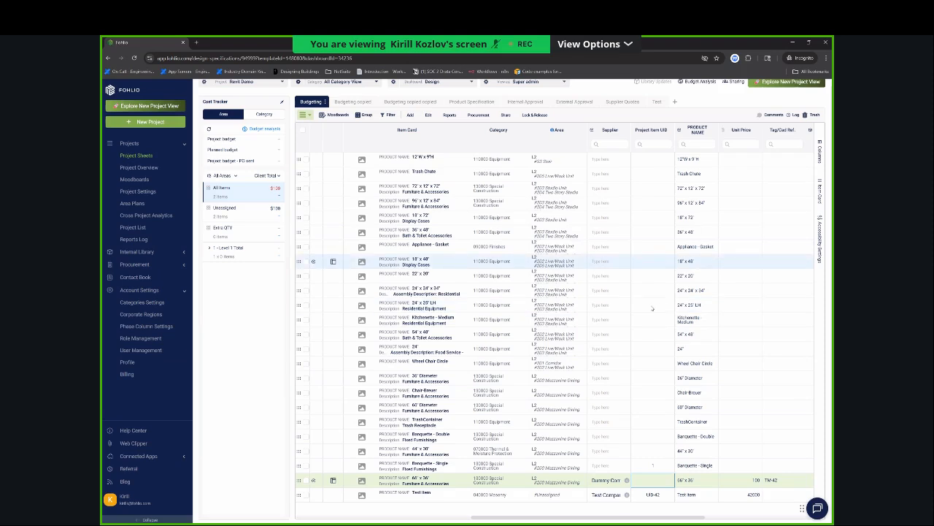
key("alt+Tab")
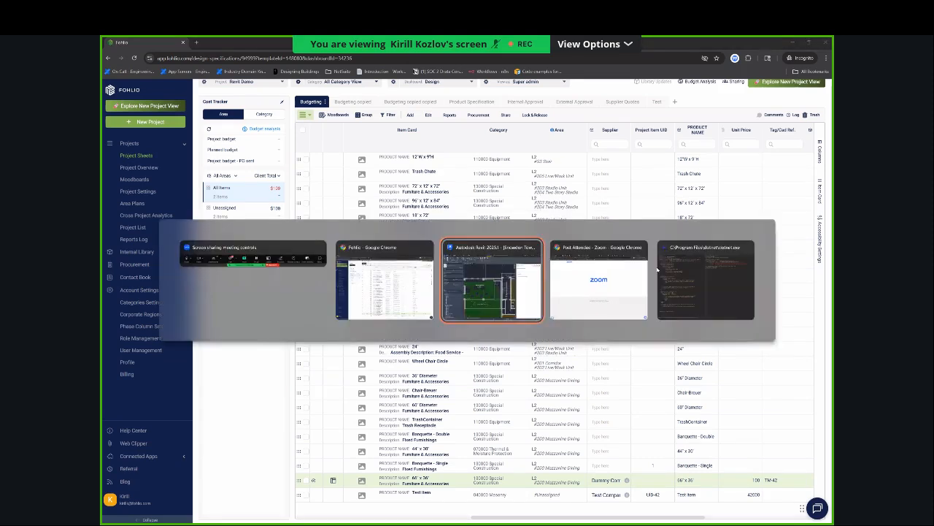
key("alt+shift+Tab")
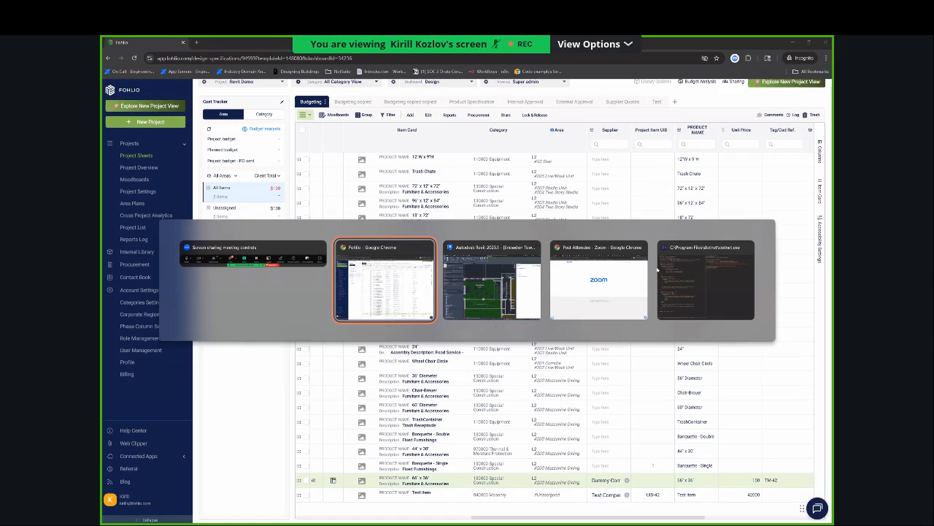
key("alt+shift+Tab")
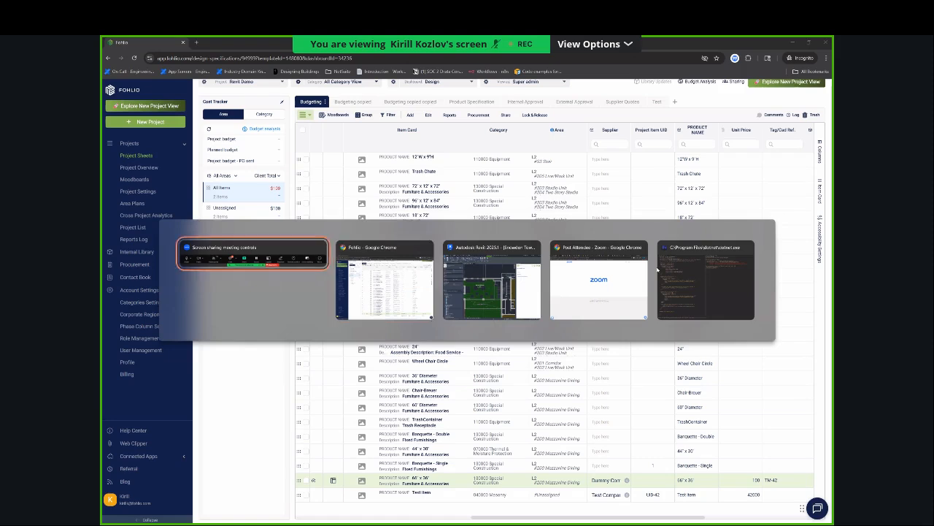
key("alt+Tab")
key("alt+Tab")
key("alt+shift+Tab")
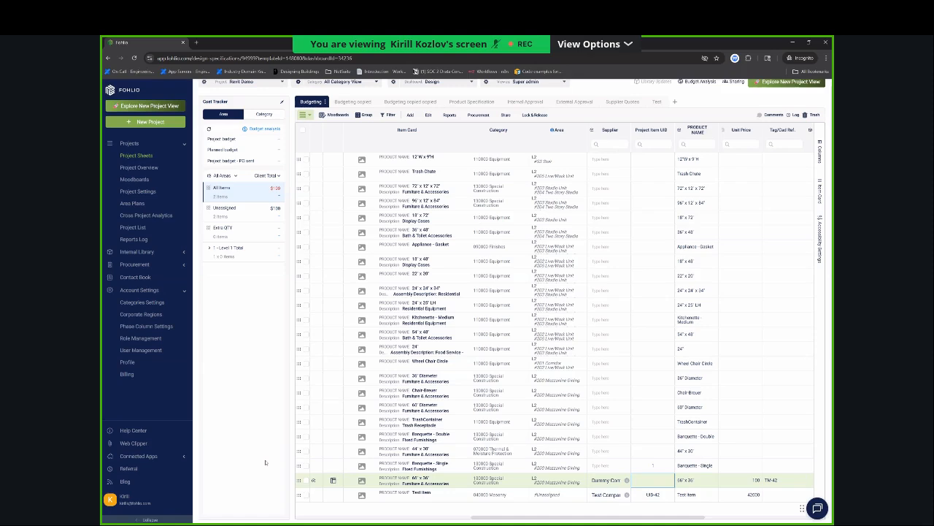
Move the Test Item row directly below the 22" x 20" item and review its column values, including Project Item UID.
key("alt+Tab")
left_click_drag(303, 493, 301, 291)
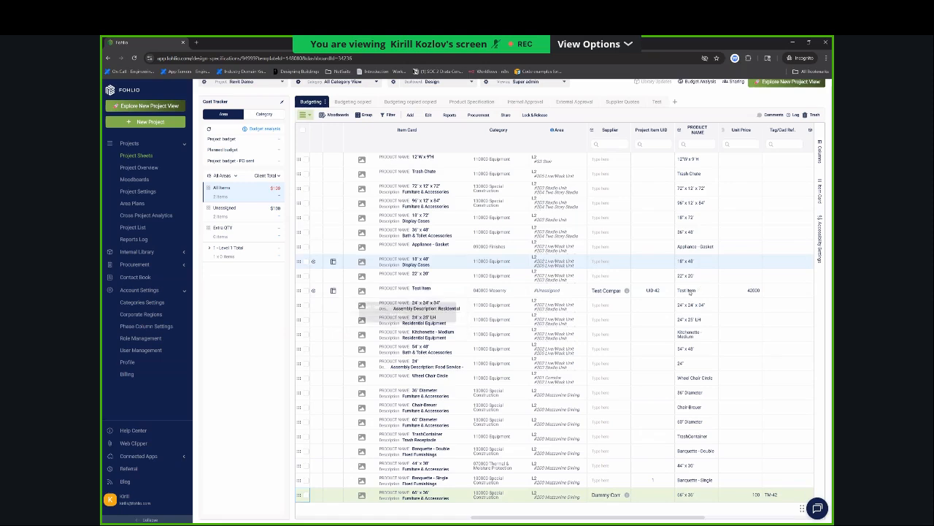
scroll(692, 290, "right", 8)
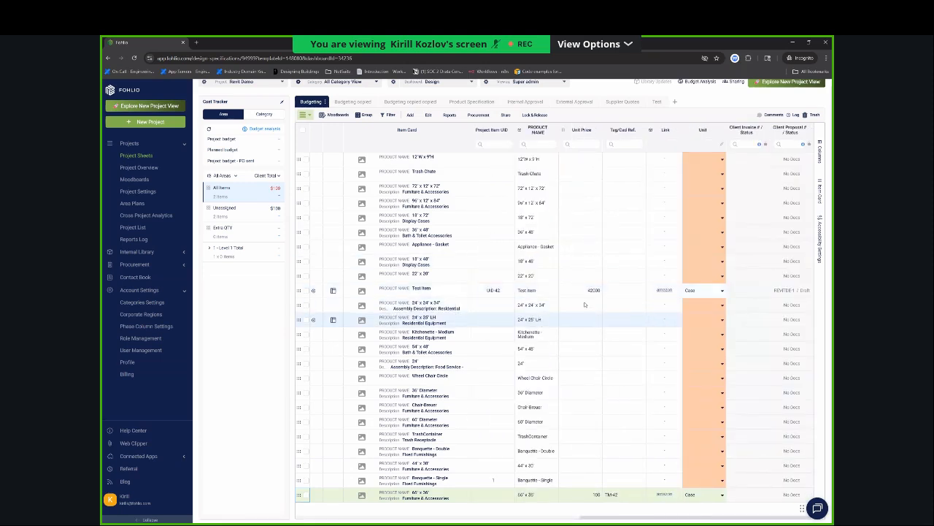
scroll(595, 288, "left", 1)
scroll(594, 288, "left", 8)
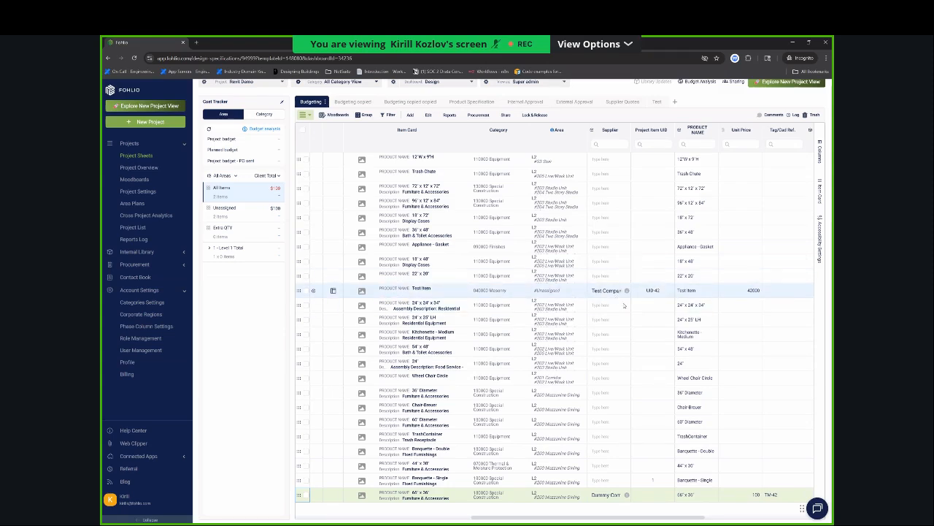
scroll(659, 310, "right", 5)
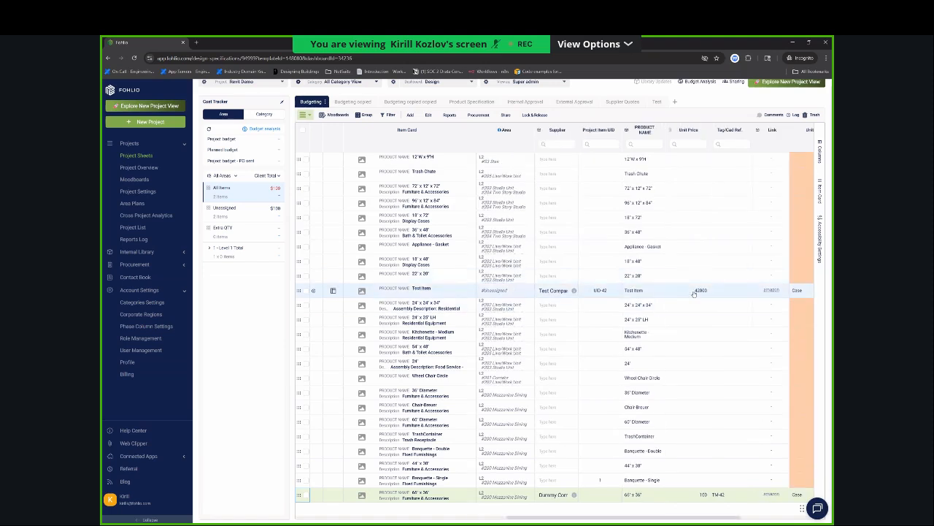
scroll(694, 293, "right", 10)
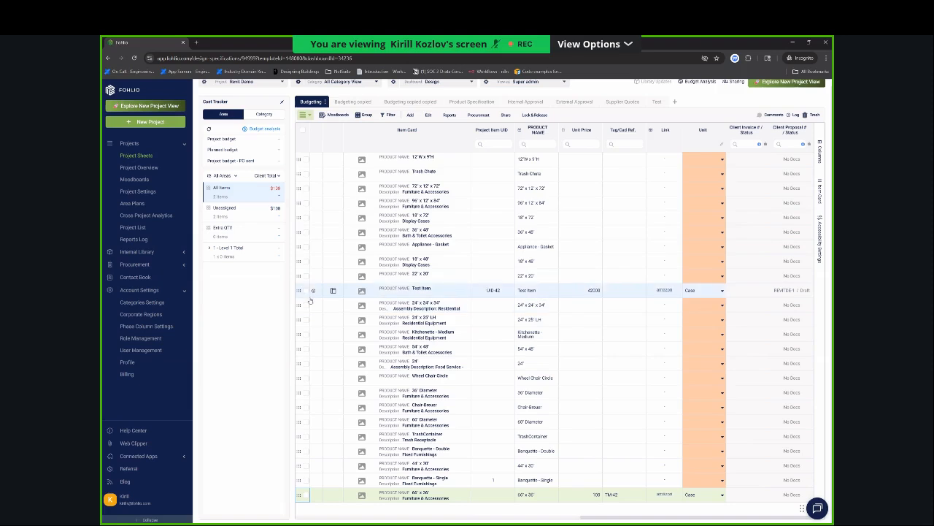
key("alt+Tab")
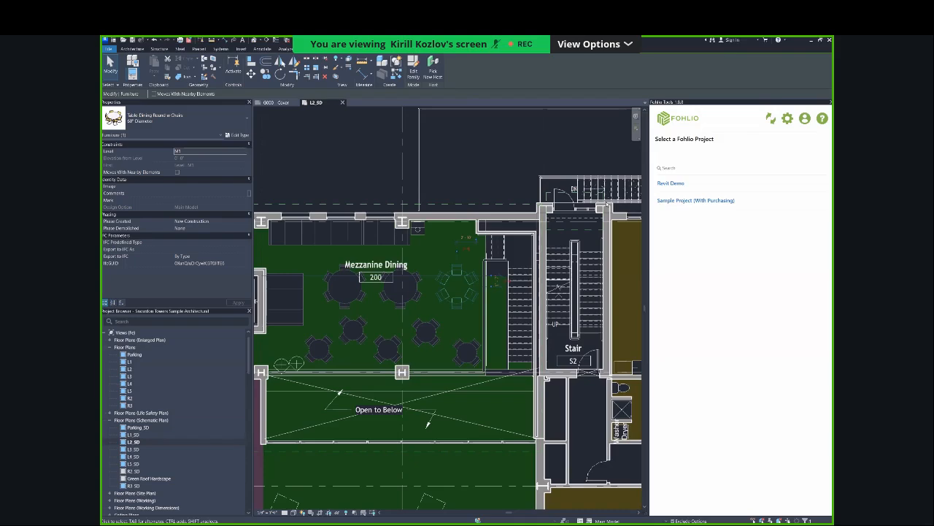
key("alt+Tab")
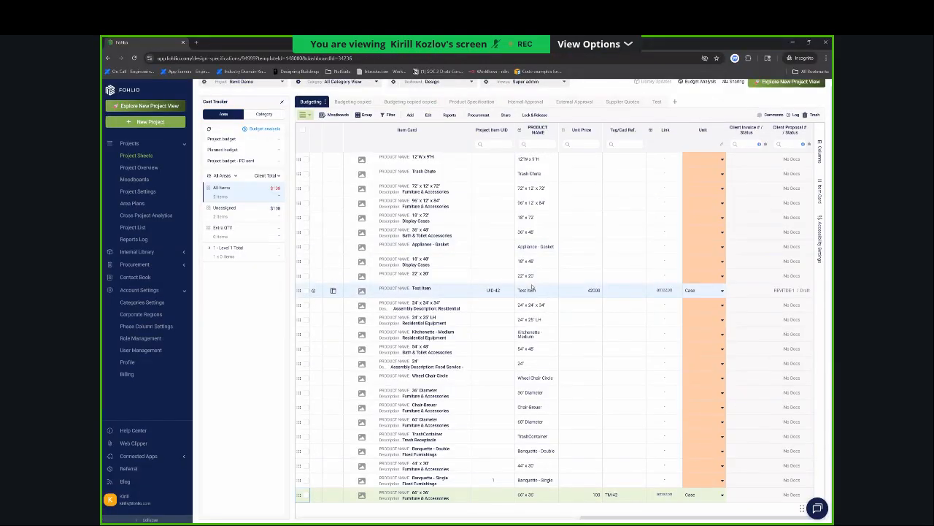
key("alt+Tab")
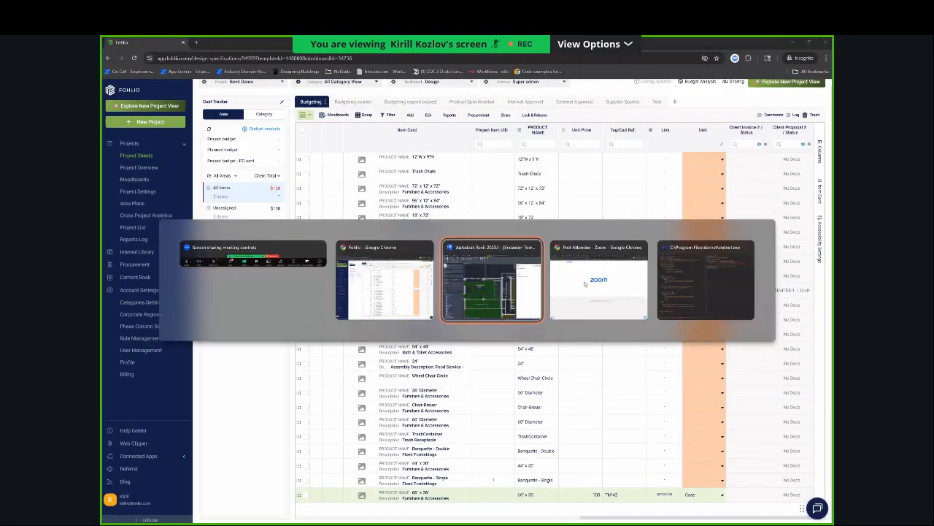
key("alt+Tab")
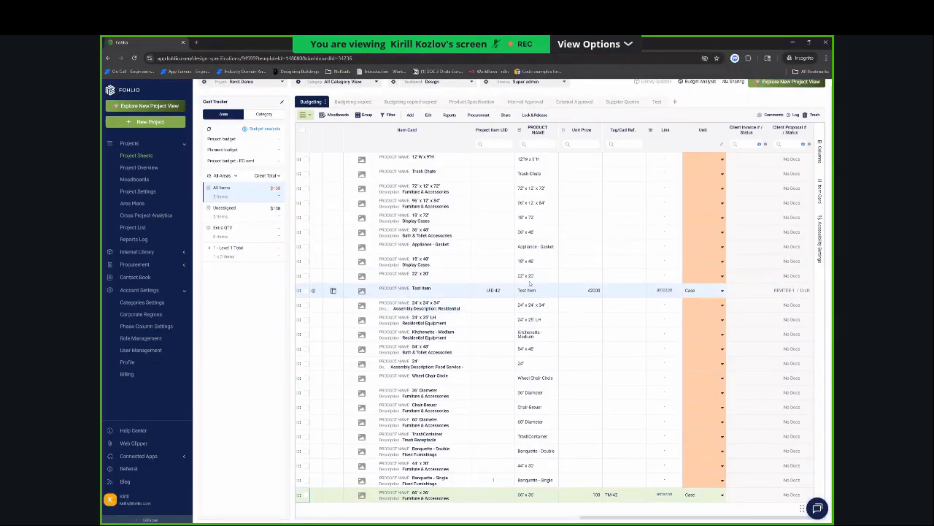
left_click(505, 95)
Switch to Revit and open the type properties of the 66" x 36" rectangular table near the elevator in Mezzanine Dining.
key("alt+Tab")
key("alt+Tab")
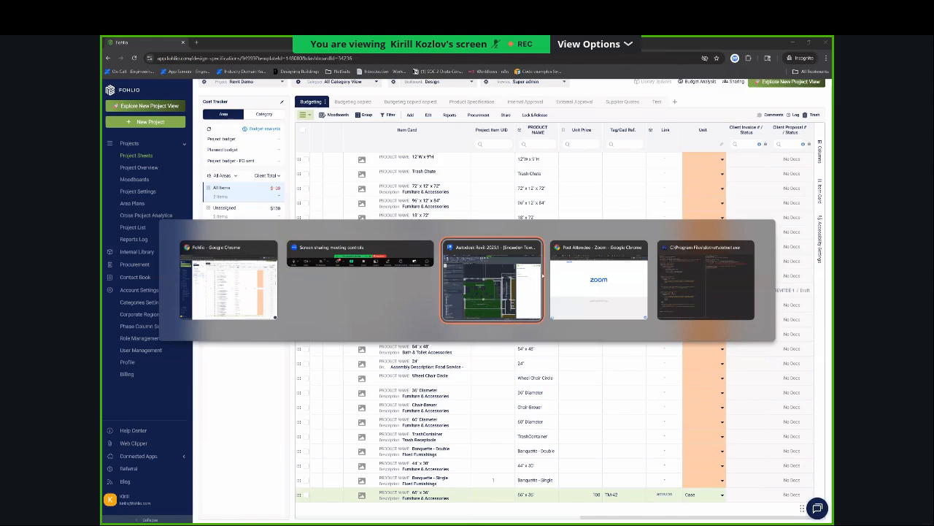
scroll(340, 207, "up", 3)
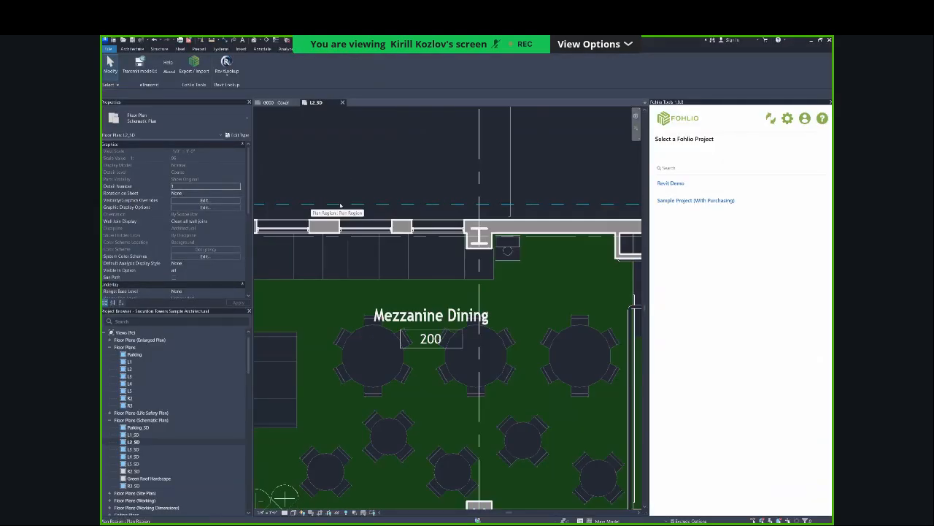
scroll(420, 200, "down", 1)
scroll(420, 199, "down", 2)
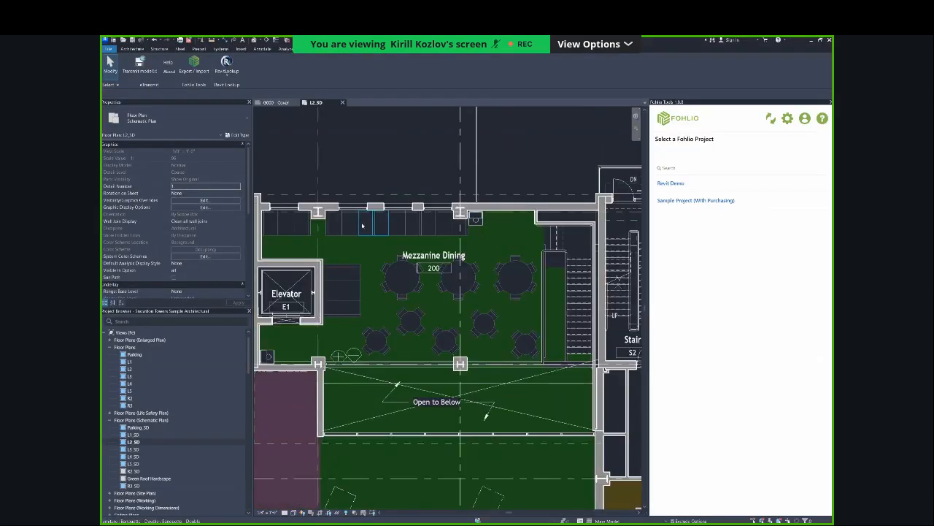
scroll(343, 312, "up", 3)
left_click(343, 313)
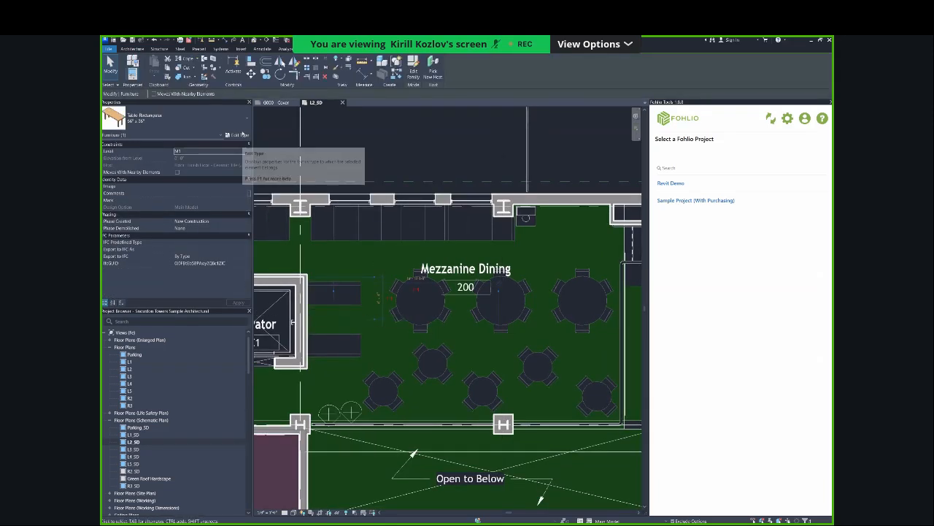
left_click(238, 136)
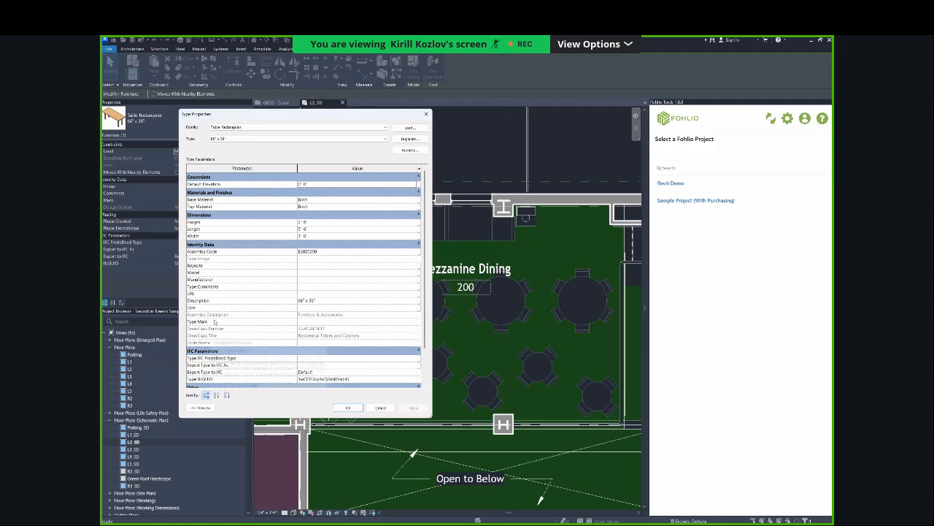
Set the rectangular table type's Type Mark to UID-42, apply it and deselect the table.
mouse_move(216, 322)
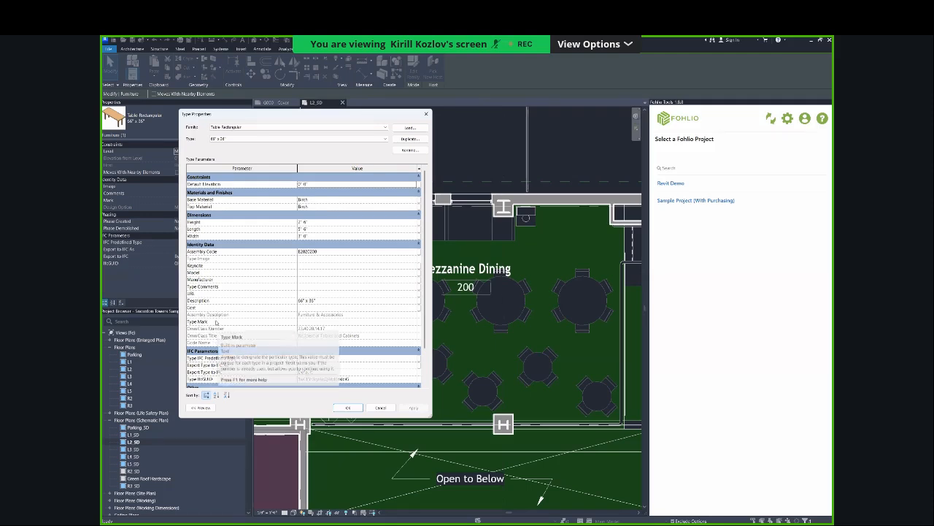
left_click(318, 320)
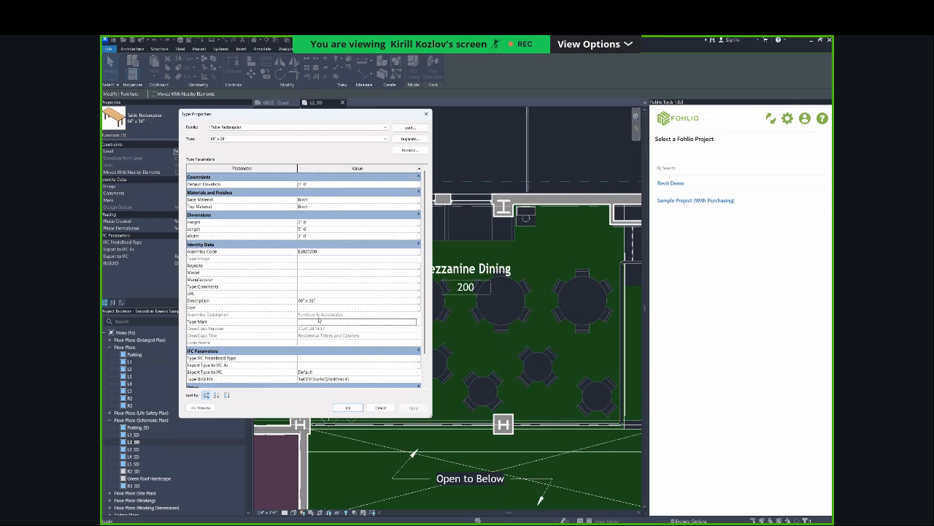
key("alt+Tab")
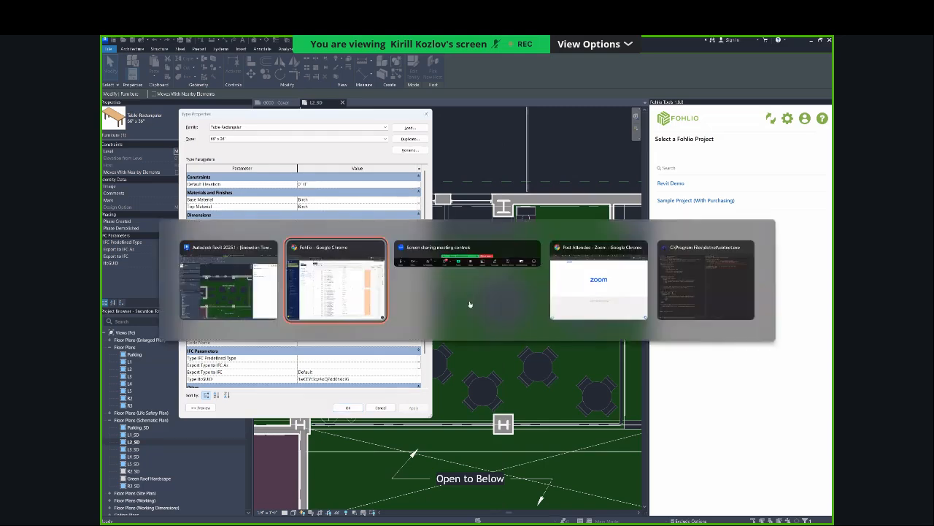
key("alt+Tab")
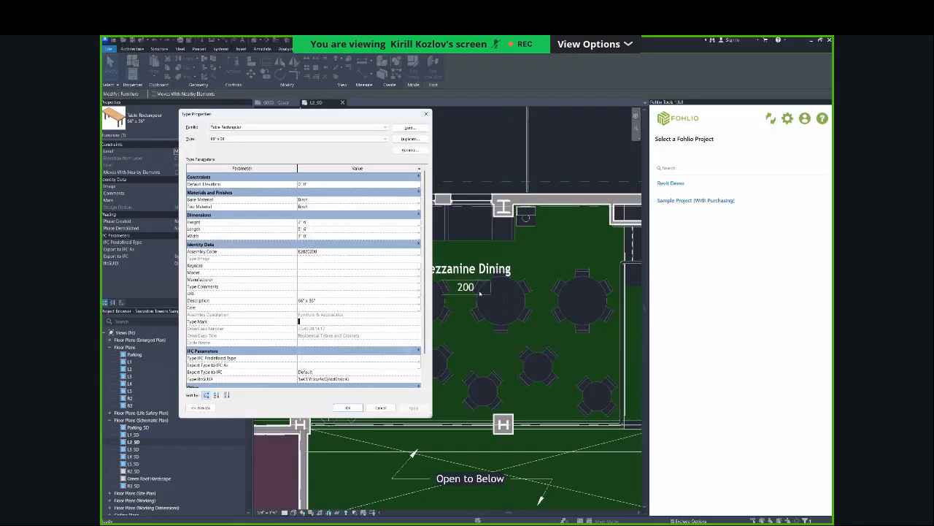
type("UE-HZ")
left_click(411, 407)
left_click(348, 407)
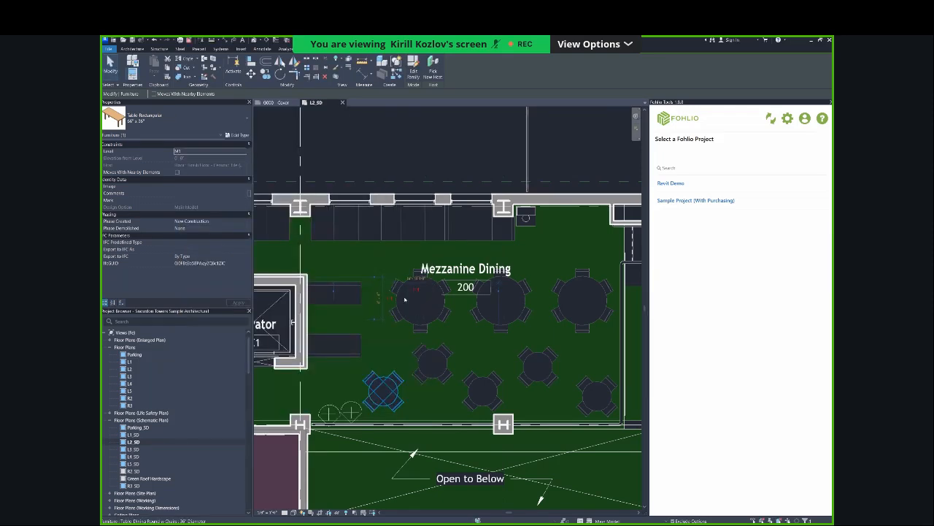
left_click(435, 131)
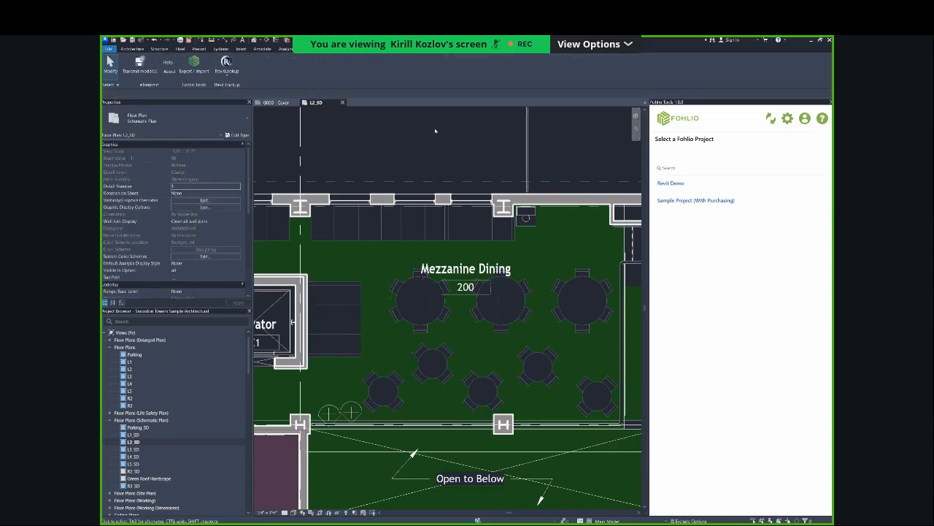
Start an import from Fohlio for the Revit Demo project, match family types by Project Item UID, and expand the column mappings.
left_click(672, 183)
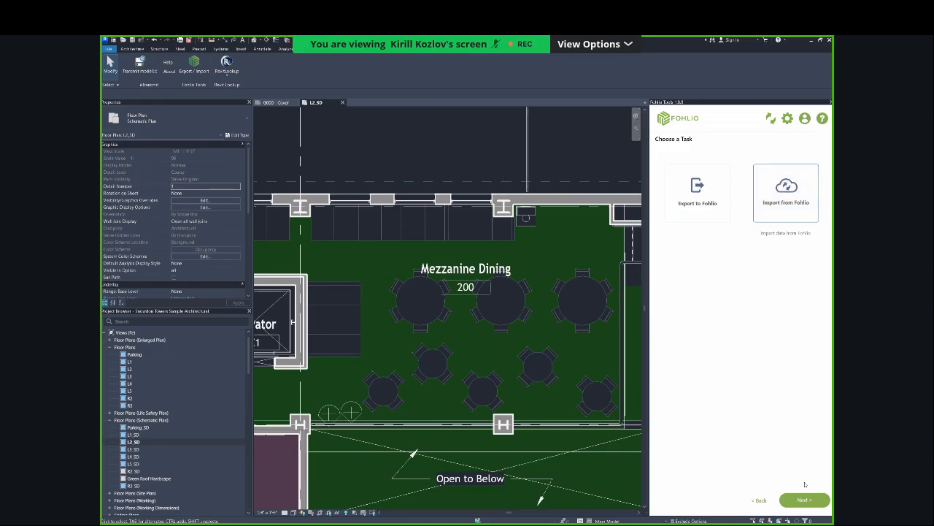
left_click(806, 495)
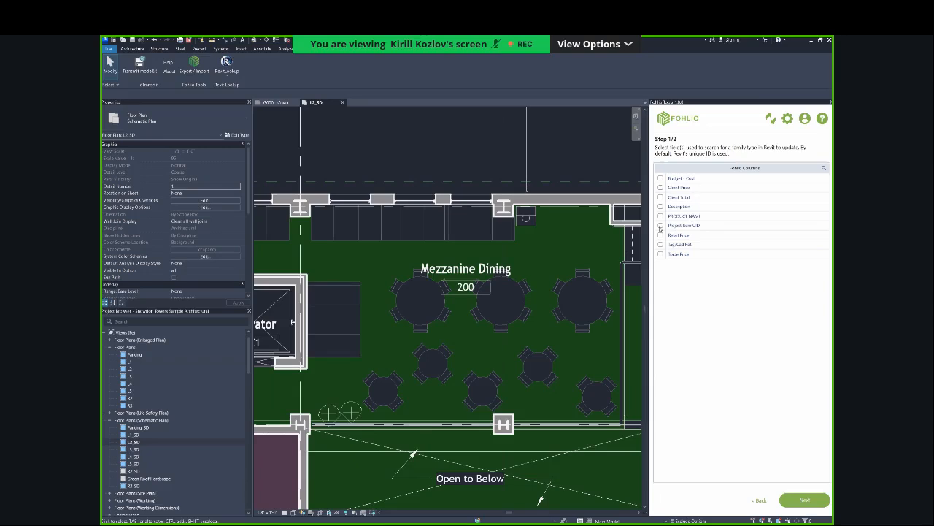
left_click(661, 225)
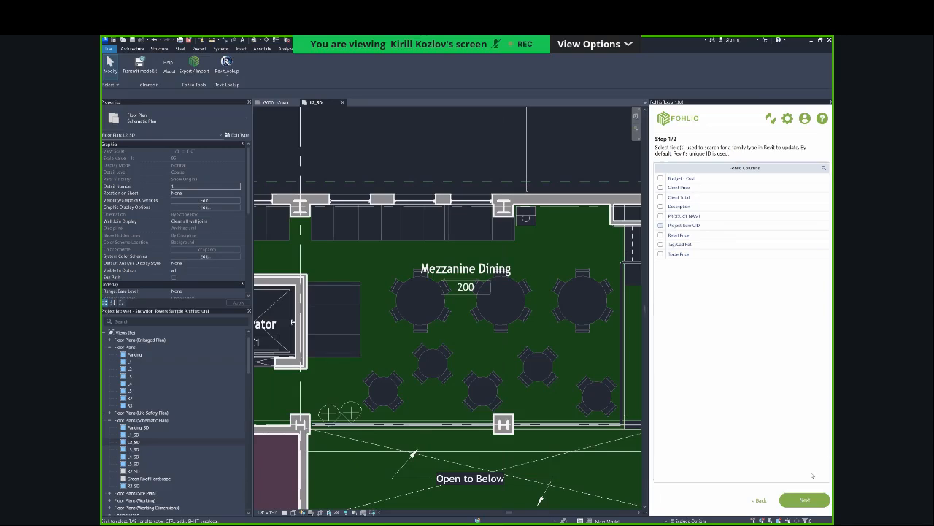
left_click(804, 500)
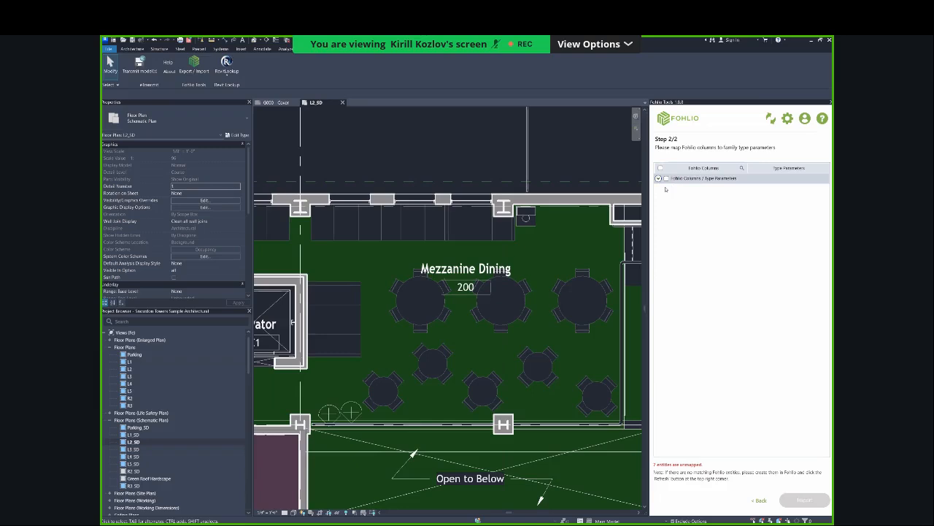
left_click(658, 178)
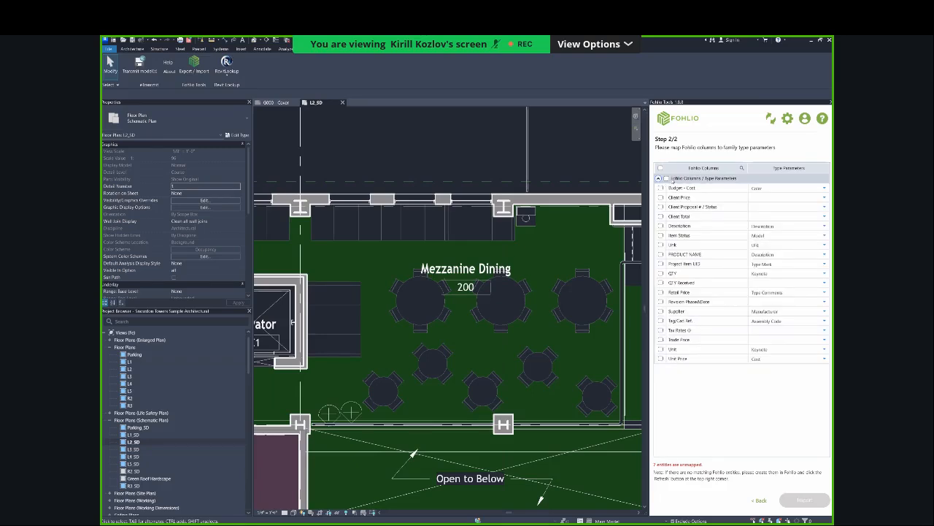
left_click(666, 178)
left_click(658, 178)
Check the Type Mark in the type properties of the 66" x 36" rectangular table near the elevator.
right_click(358, 307)
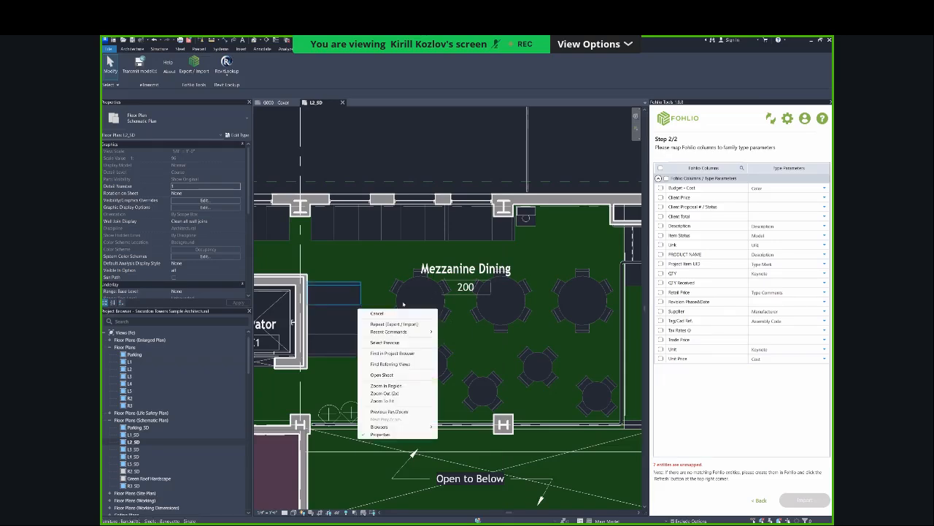
left_click(350, 317)
right_click(350, 317)
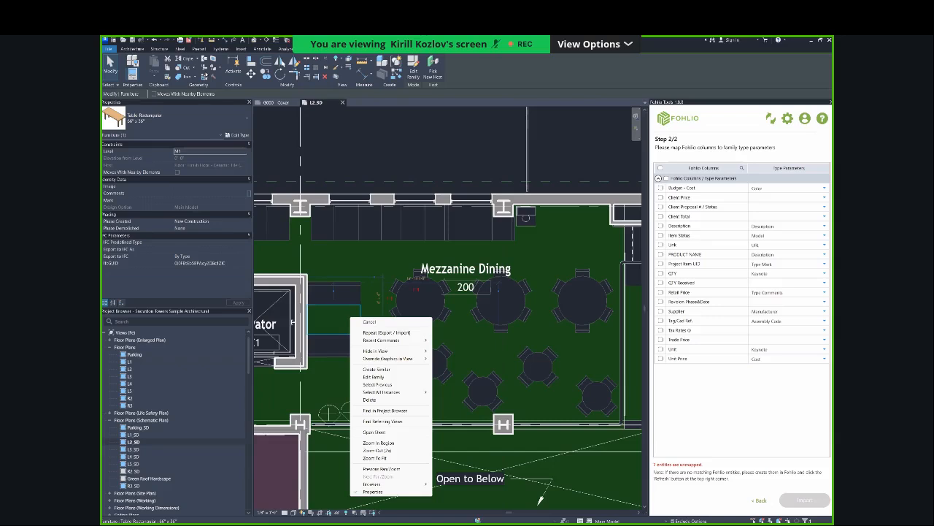
left_click(237, 134)
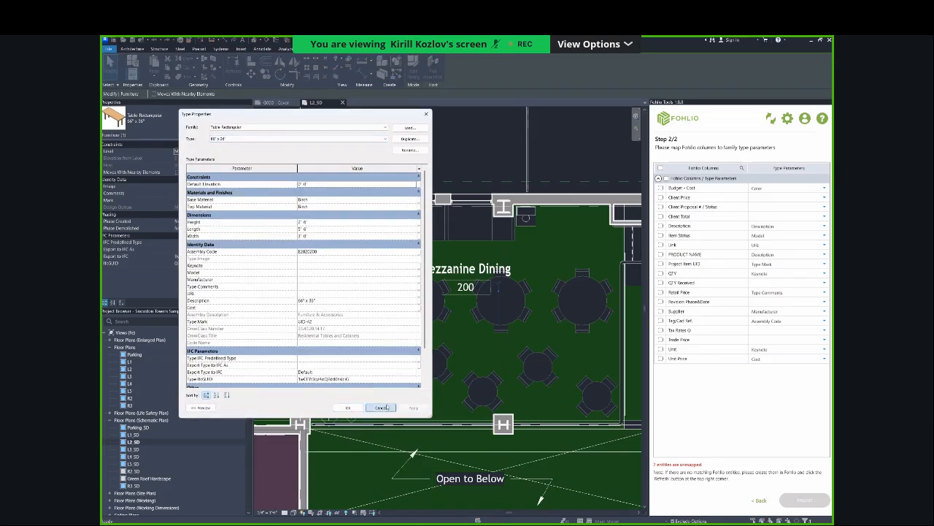
left_click(349, 408)
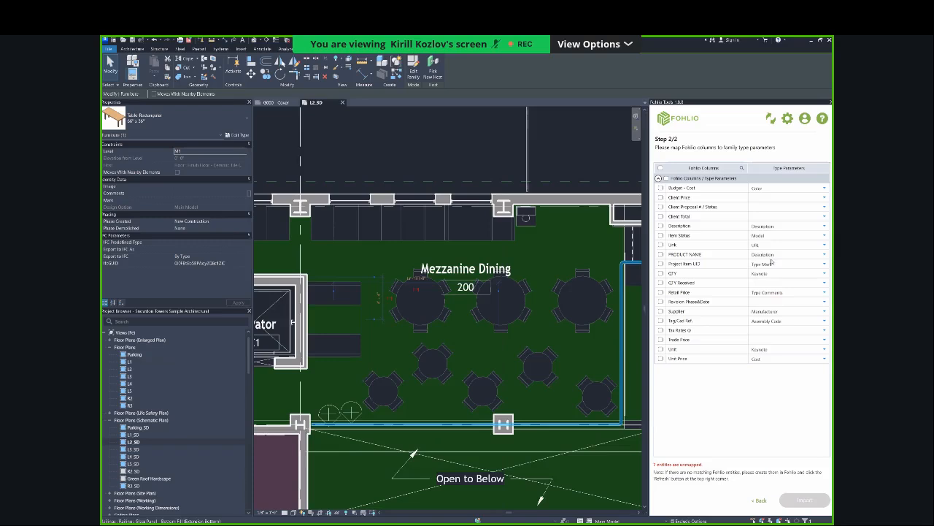
Import all mapped Fohlio columns, review the 66" x 36" rectangular table's type properties, and finish the import.
left_click(666, 178)
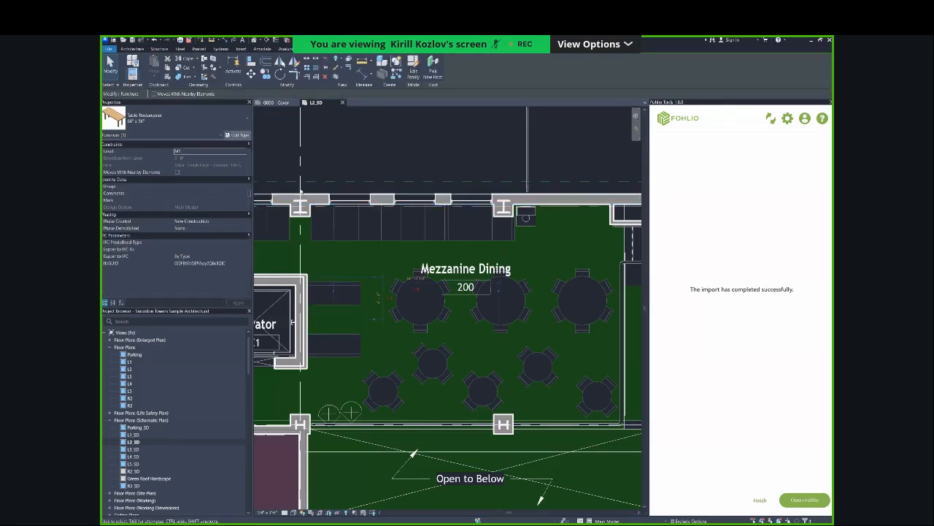
left_click(236, 135)
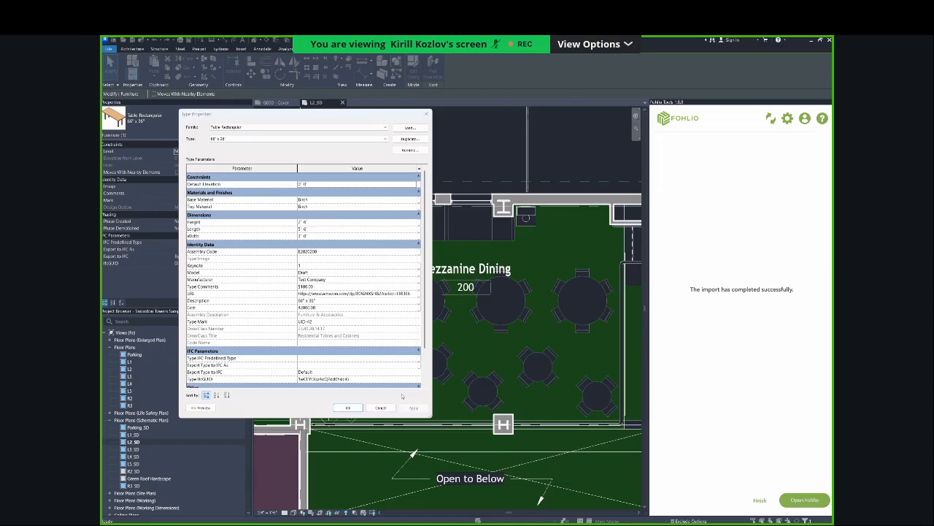
left_click(382, 407)
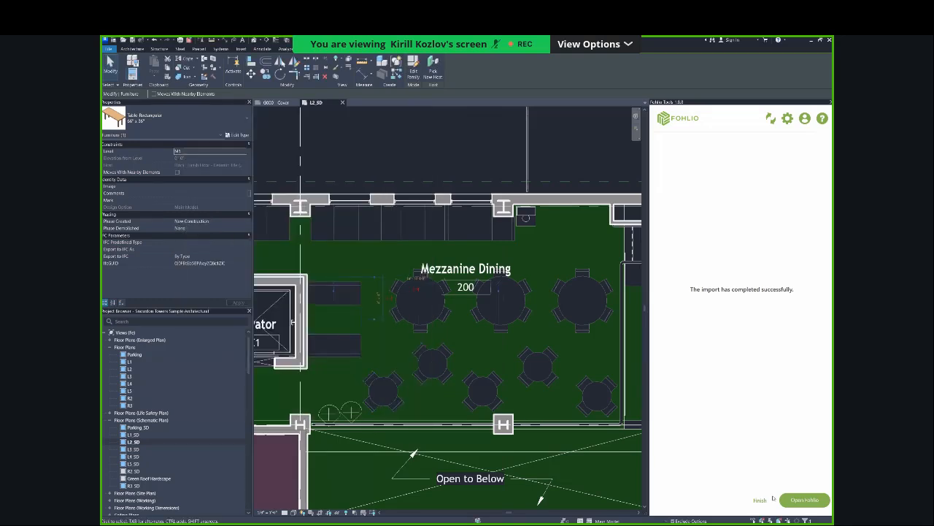
left_click(763, 500)
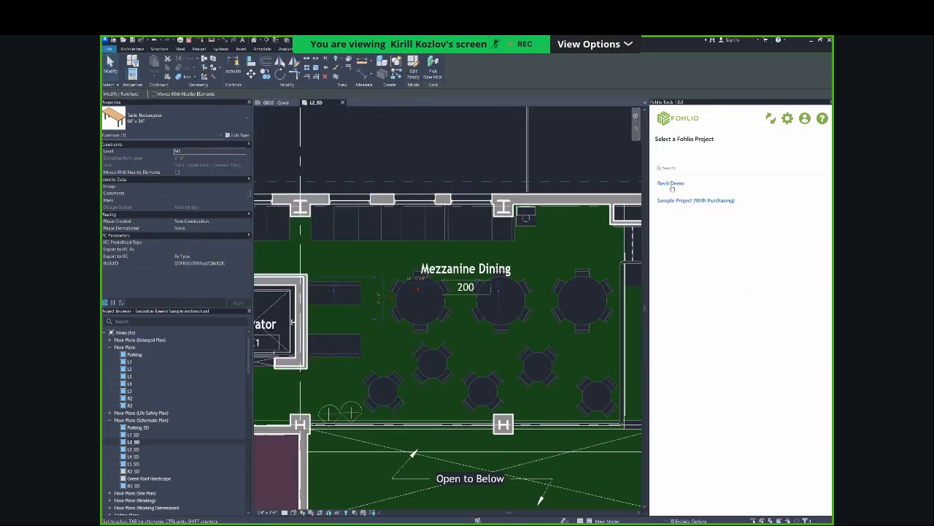
Reopen the Revit Demo import matched by Project Item UID and compare its column mappings with the 66" x 36" table's type properties.
left_click(671, 183)
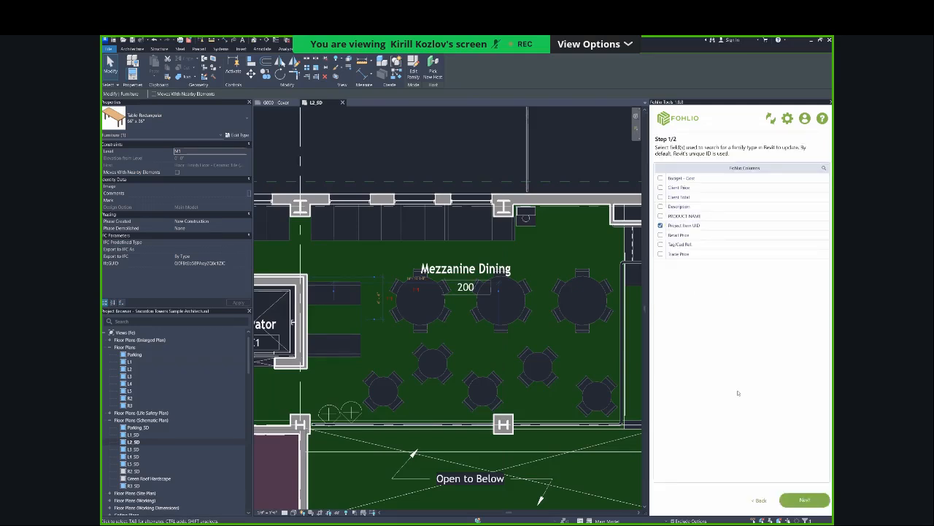
left_click(803, 499)
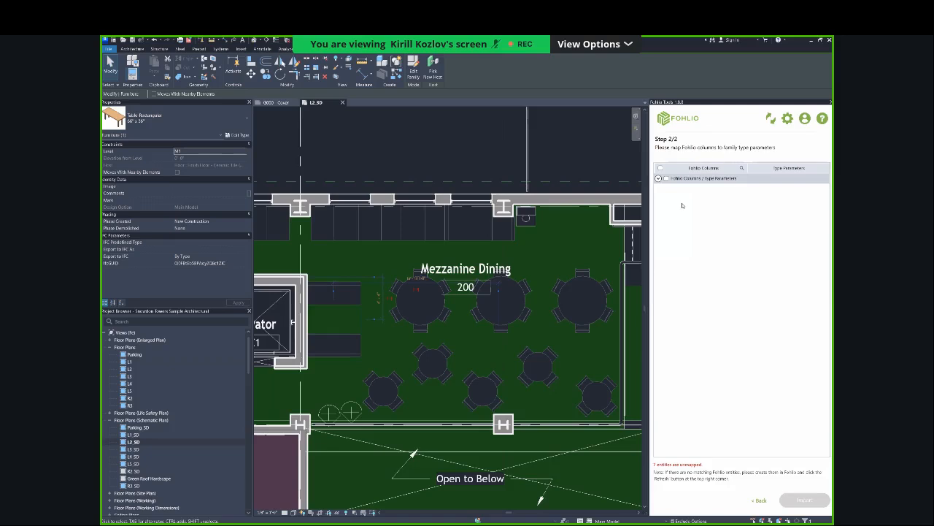
left_click(658, 178)
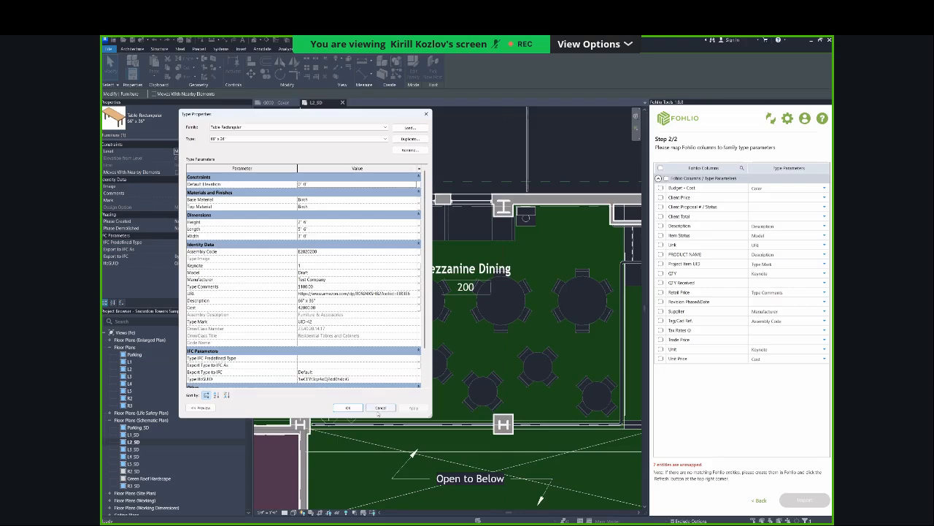
left_click(380, 407)
Back out of the import, deselect the table, and start an export to Fohlio up to the room mapping.
left_click(766, 504)
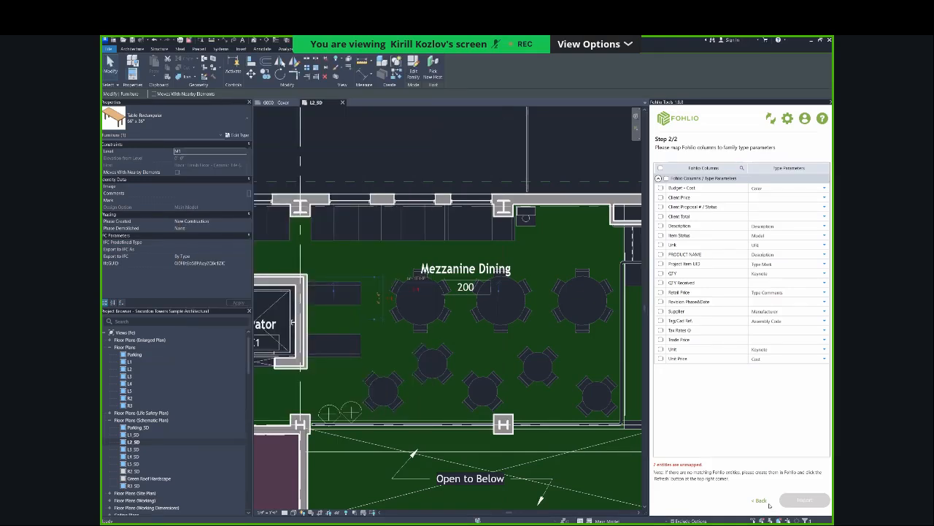
left_click(532, 170)
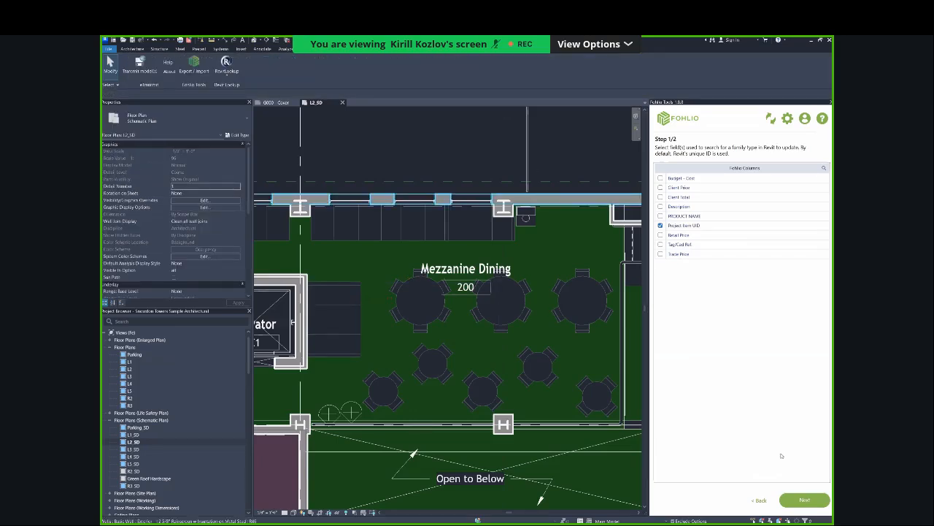
left_click(760, 501)
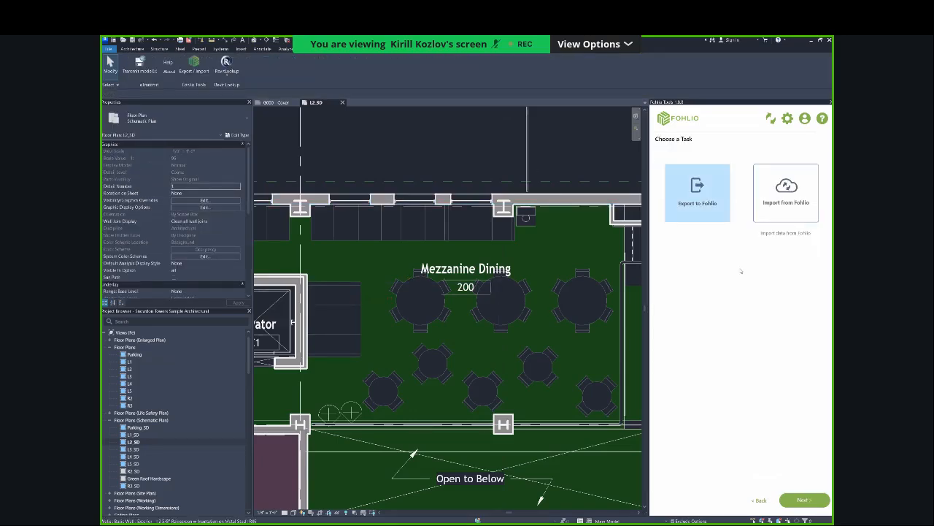
left_click(803, 500)
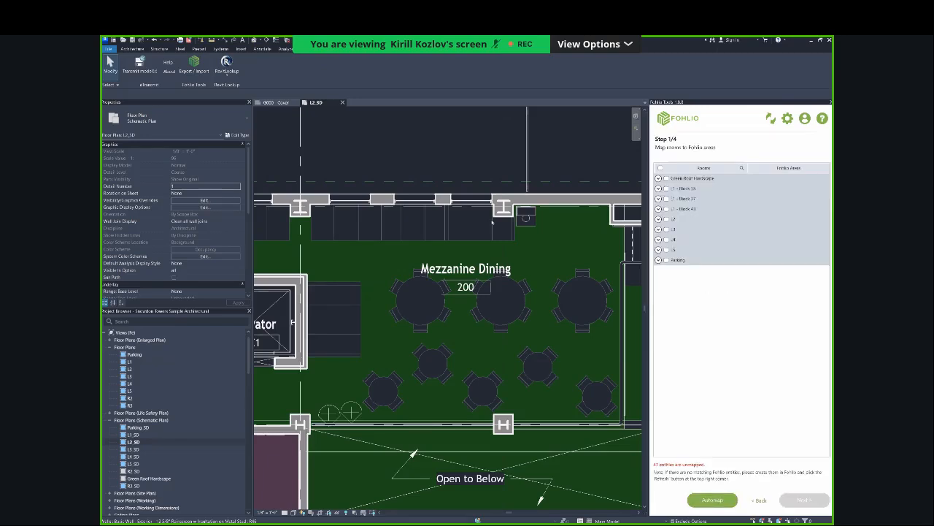
left_click(398, 313)
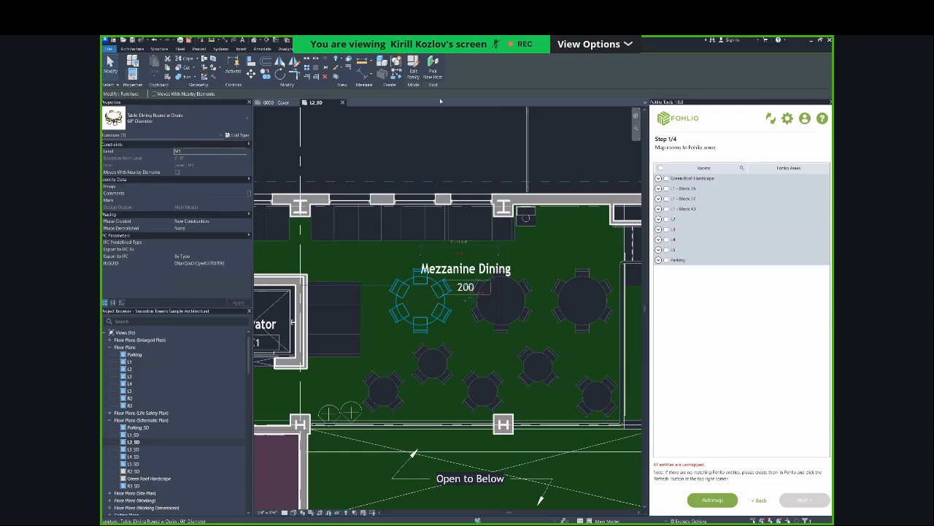
left_click(436, 163)
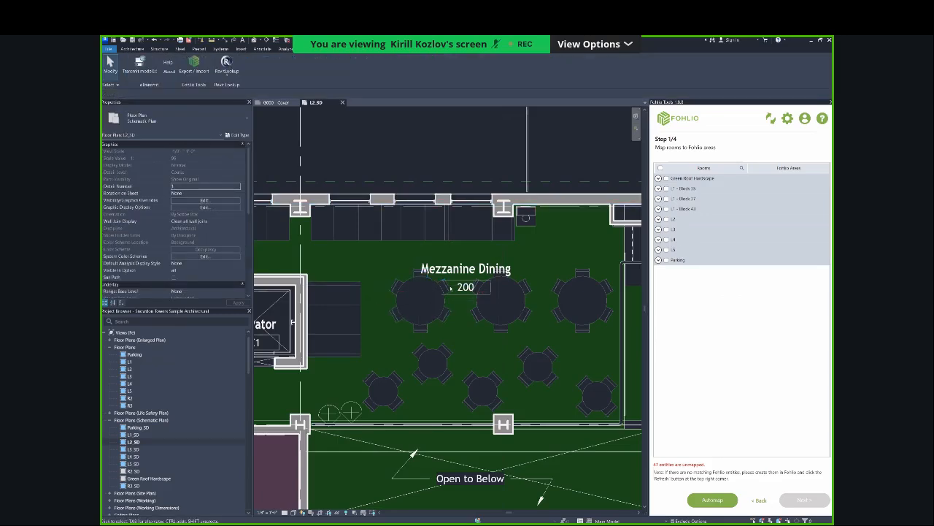
scroll(392, 244, "down", 1)
Switch to Fohlio and move the 66" x 36" item directly below Test Item in the budgeting sheet.
key("alt+Tab")
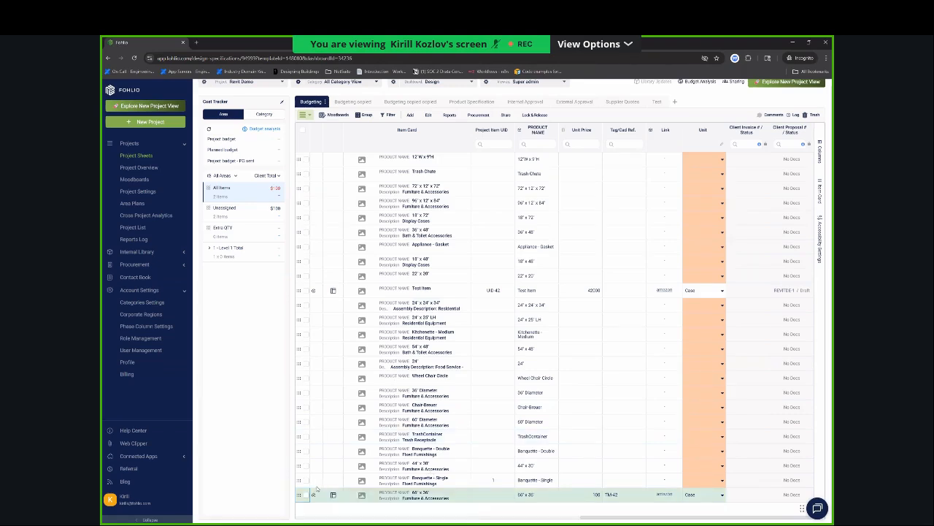
left_click_drag(299, 494, 439, 300)
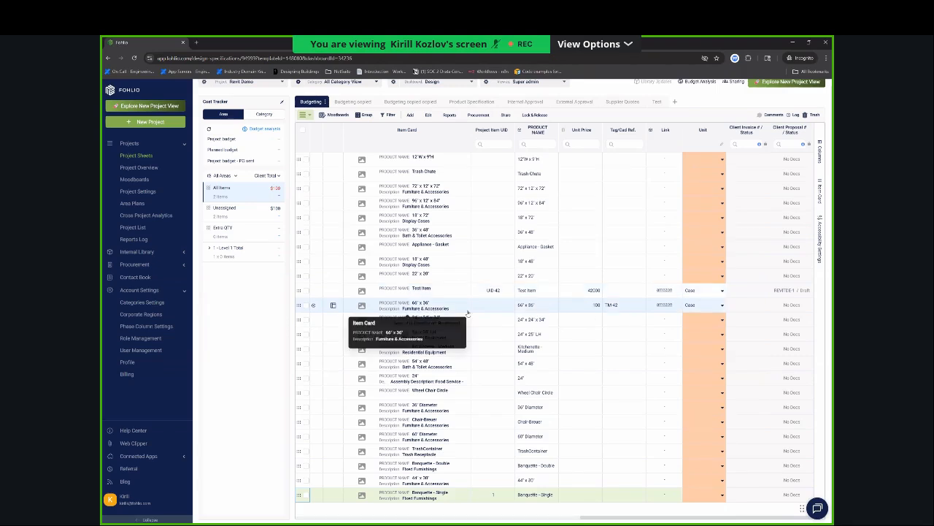
scroll(467, 312, "left", 5)
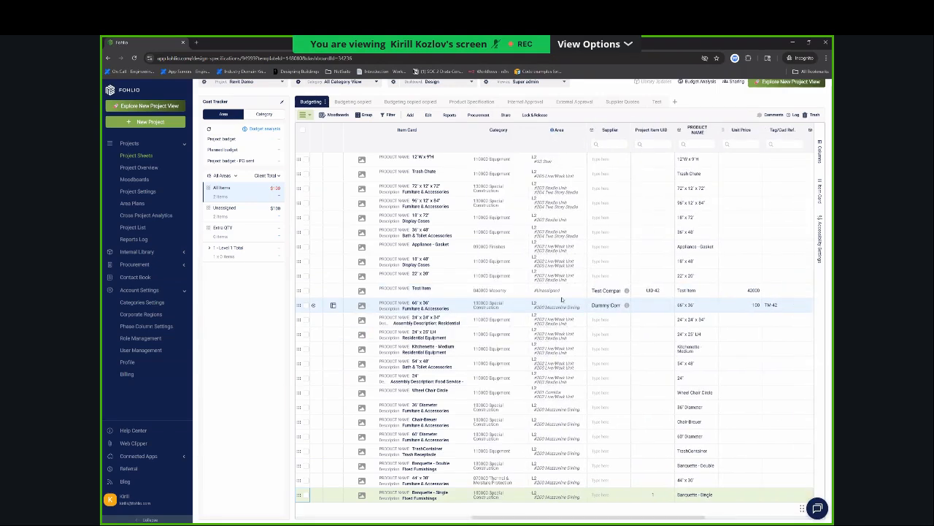
Check the area quantities of the 66" x 36" item and close its details.
left_click(562, 300)
double_click(564, 303)
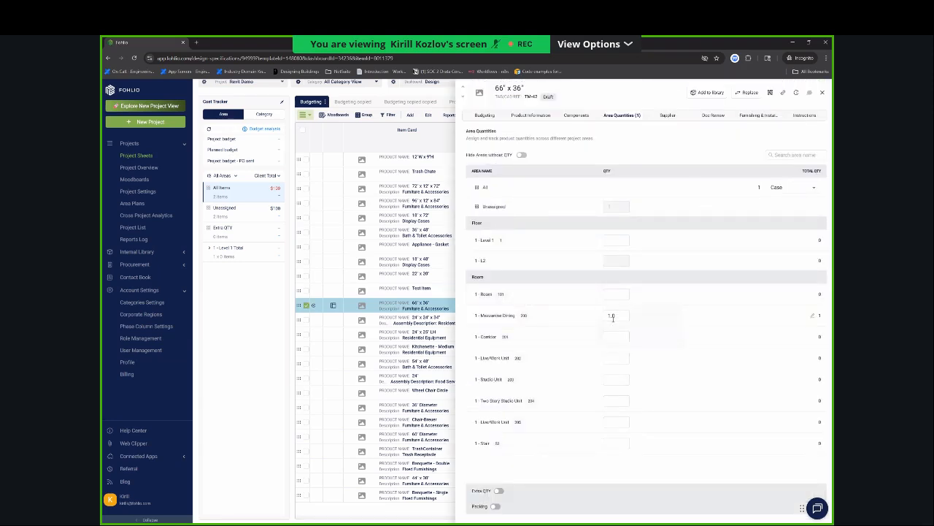
key("Escape")
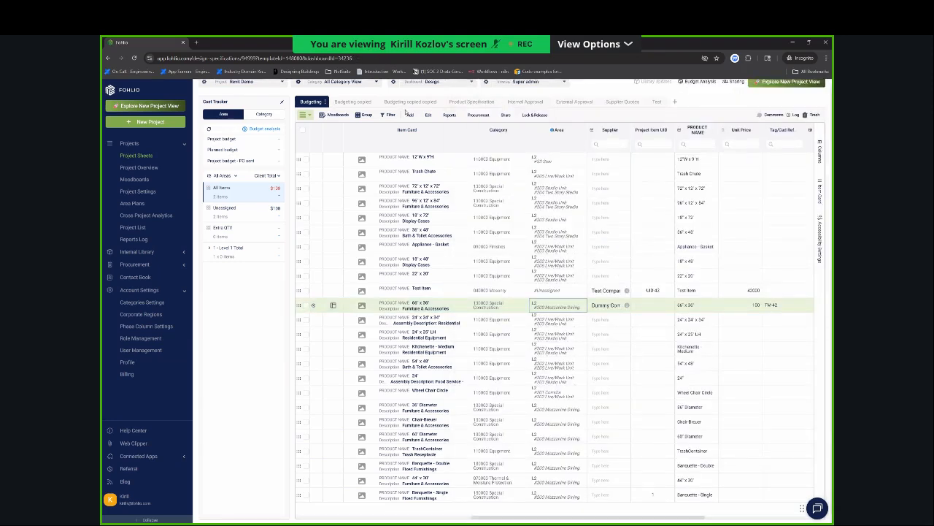
Add a new item to the 040000 Masonry category of the budgeting sheet and close its details.
left_click(412, 122)
left_click(410, 115)
left_click(437, 128)
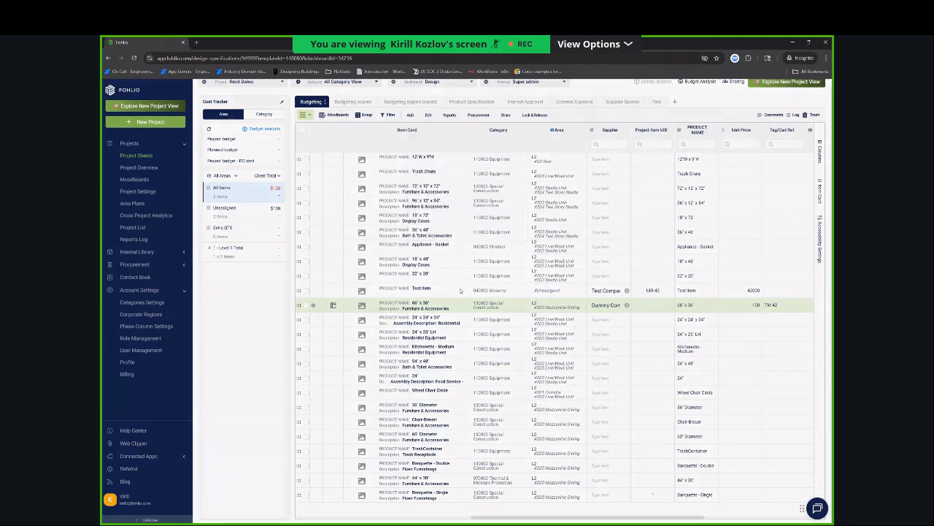
left_click(463, 297)
left_click(460, 327)
double_click(461, 331)
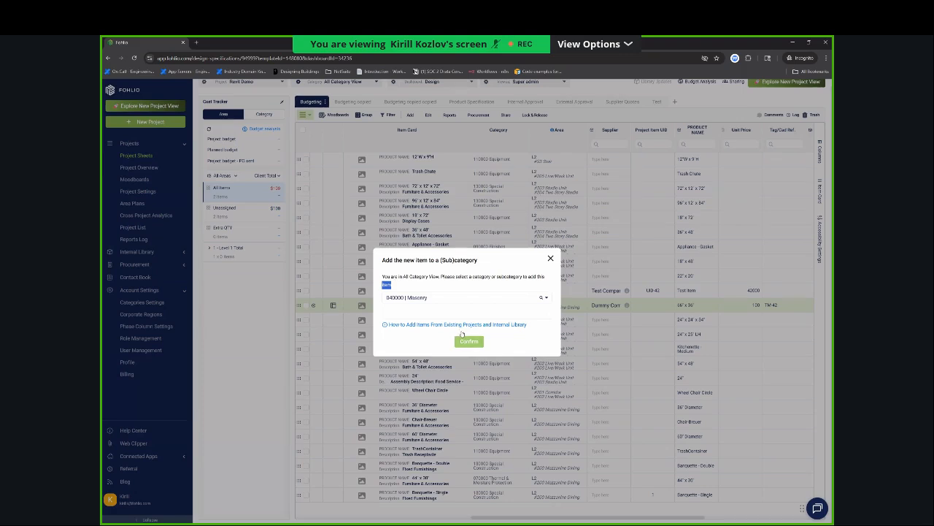
left_click(468, 341)
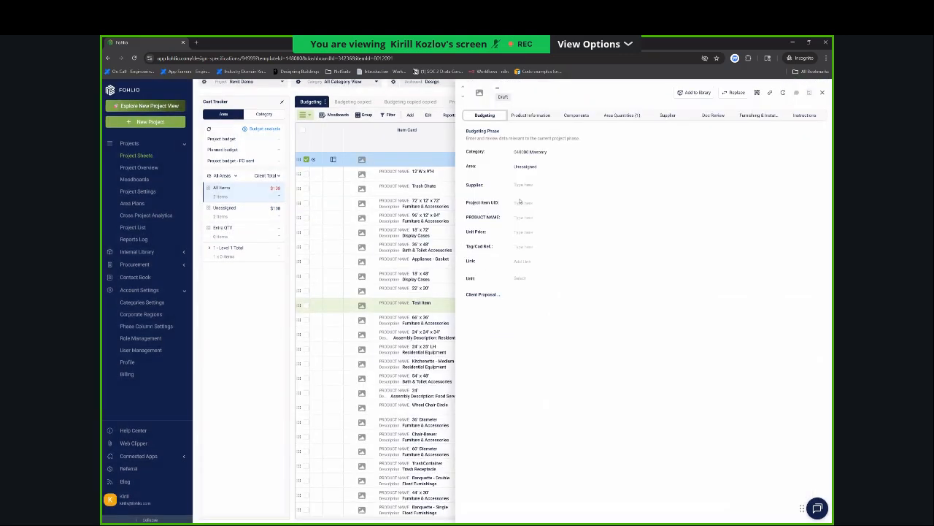
left_click(822, 92)
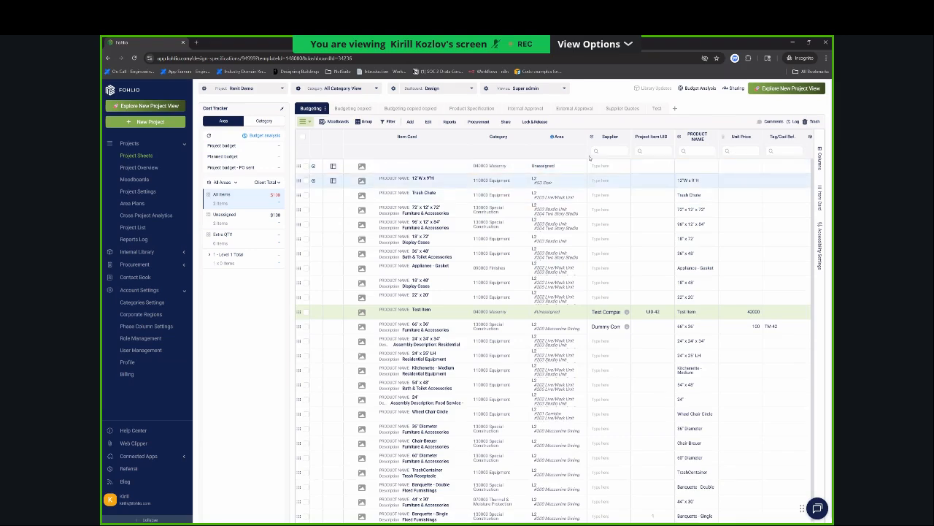
Switch to Revit and set the Type Mark of the 60" Diameter round dining table type to TM-100.
key("alt+Tab")
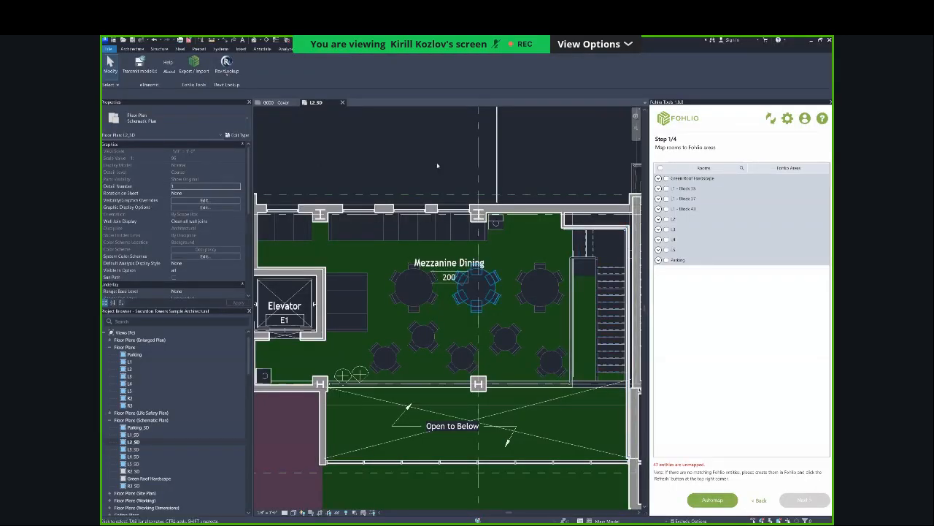
left_click(414, 288)
key("Delete")
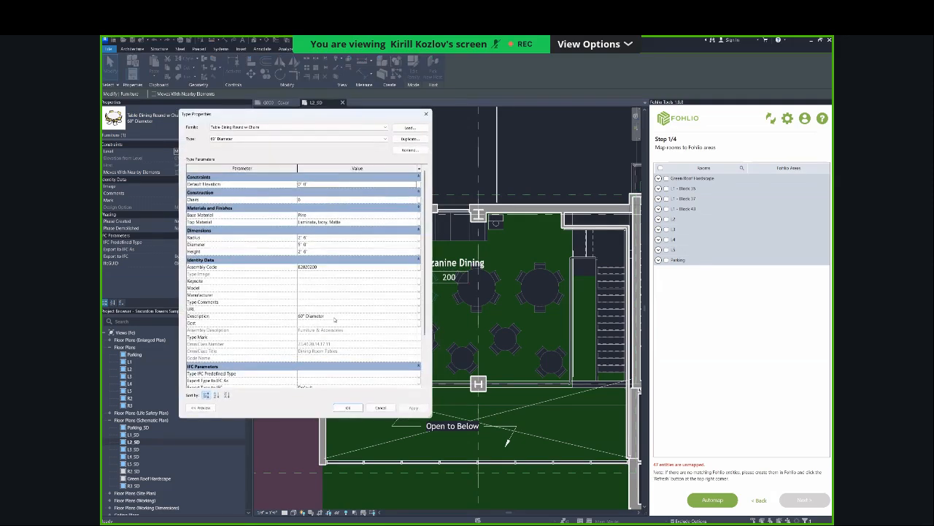
left_click(329, 337)
type("TX-4")
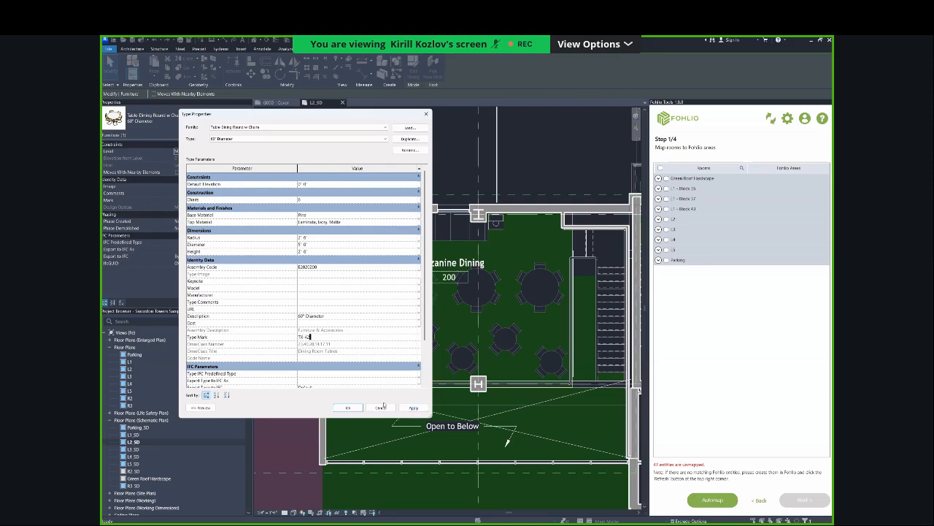
type("00")
left_click(414, 408)
left_click(358, 408)
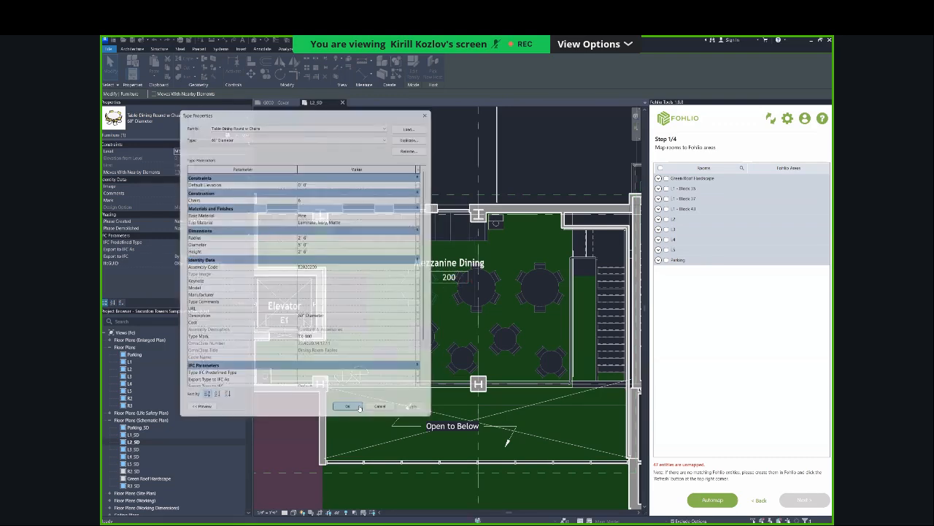
Switch to Fohlio and set the 66" x 36" item's Tag/Cad Ref. to TM-100.
key("alt+Tab")
scroll(626, 224, "right", 1)
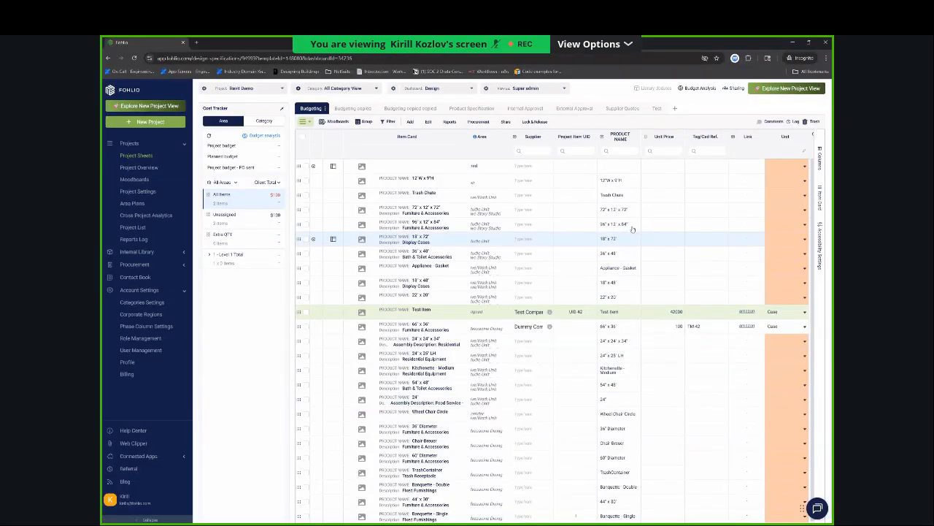
scroll(632, 230, "left", 1)
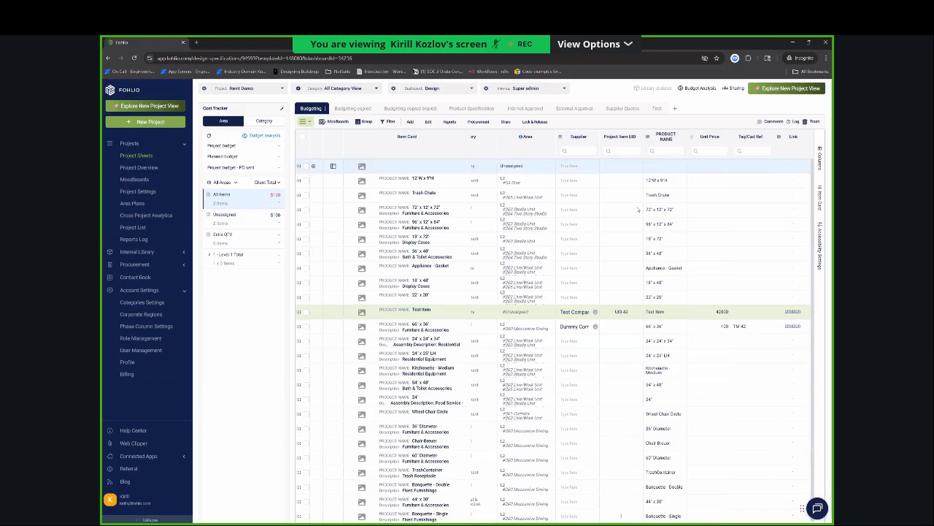
scroll(584, 277, "right", 2)
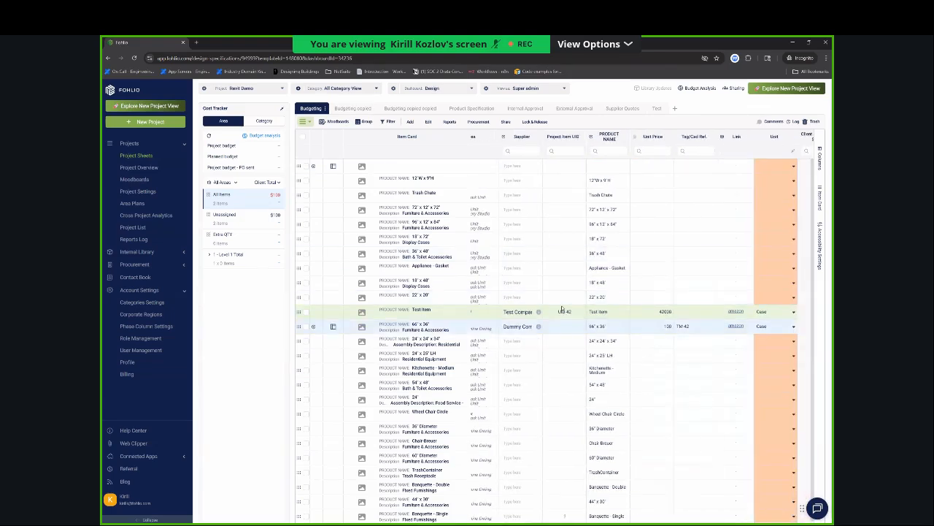
scroll(633, 325, "right", 1)
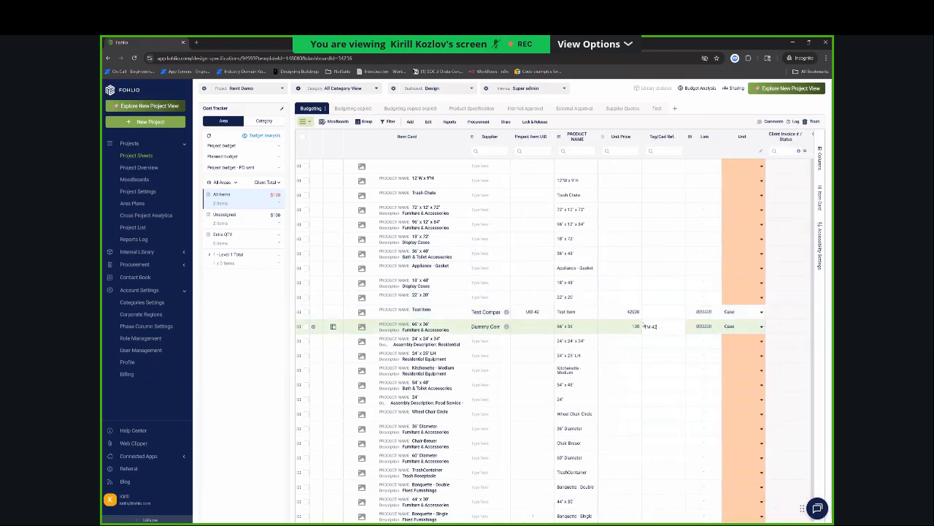
key("BackSpace")
key("BackSpace")
type("100")
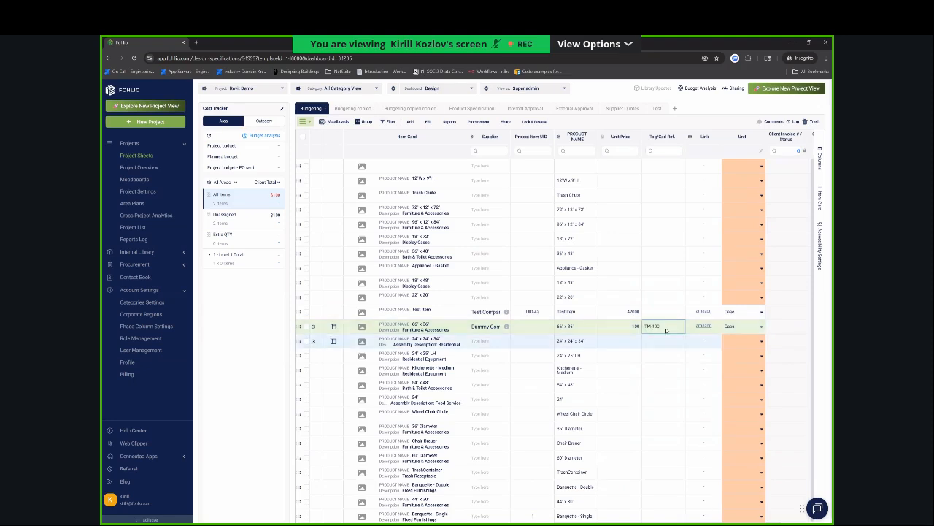
key("Return")
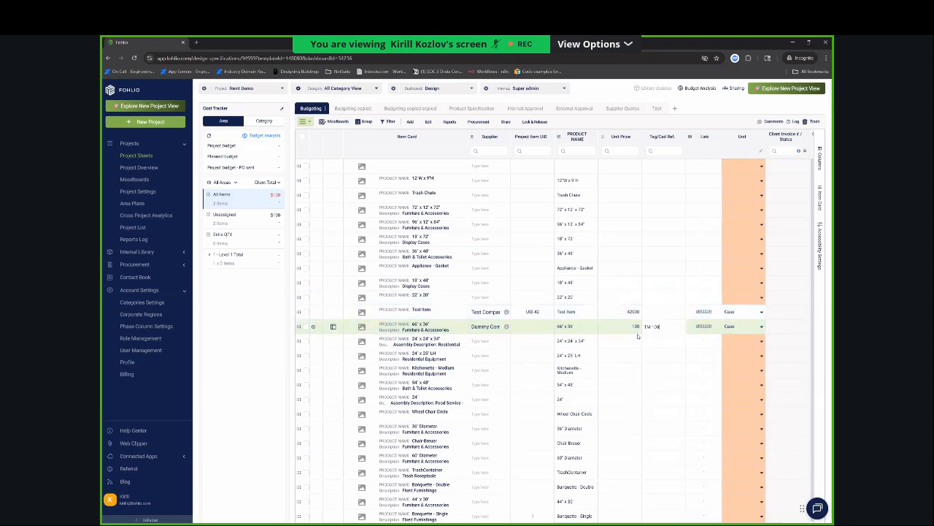
Restore the 66" x 36" item's Tag/Cad Ref. to TM-42.
key("BackSpace")
key("BackSpace")
key("BackSpace")
type("42")
key("Return")
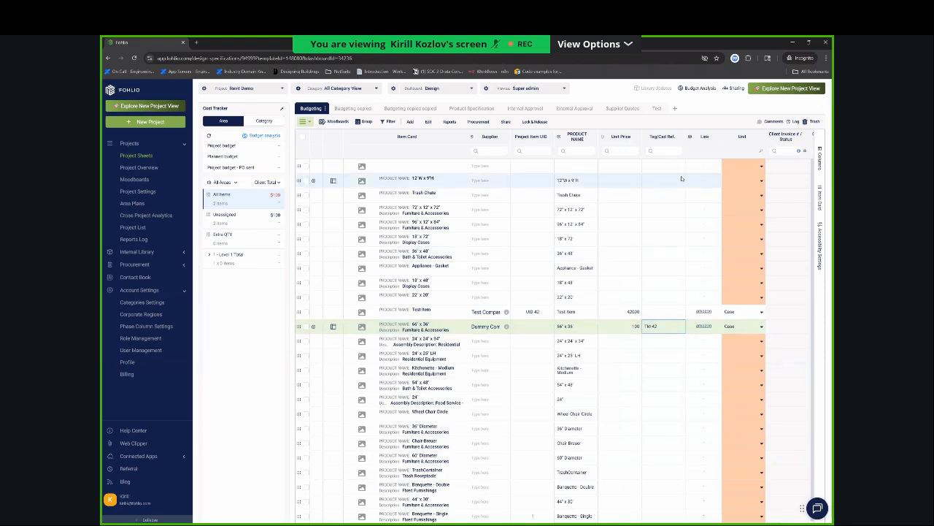
Set the Tag/Cad Ref. of the new blank Masonry item to TM-100.
left_click(680, 171)
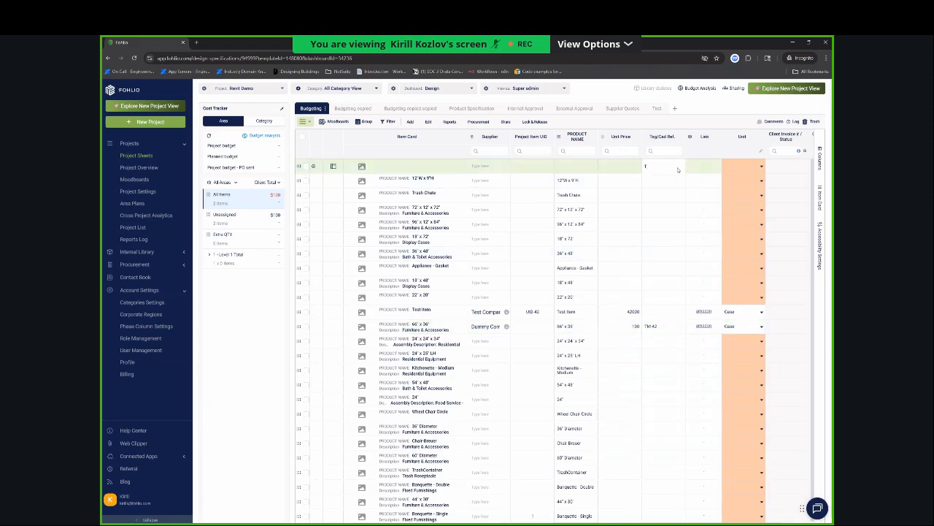
type("TM-100")
key("Return")
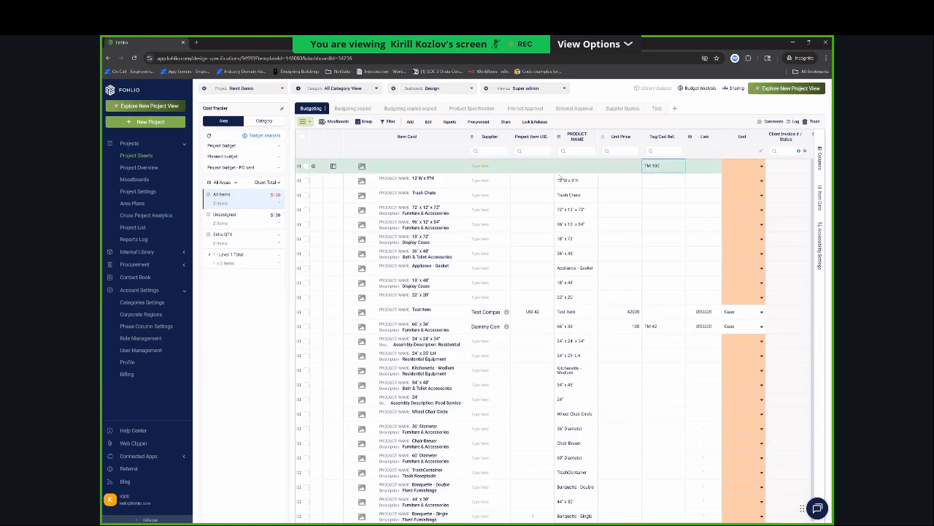
Switch to Revit and include the L2 rooms and the Furniture family types in the export to Fohlio.
scroll(542, 193, "left", 2)
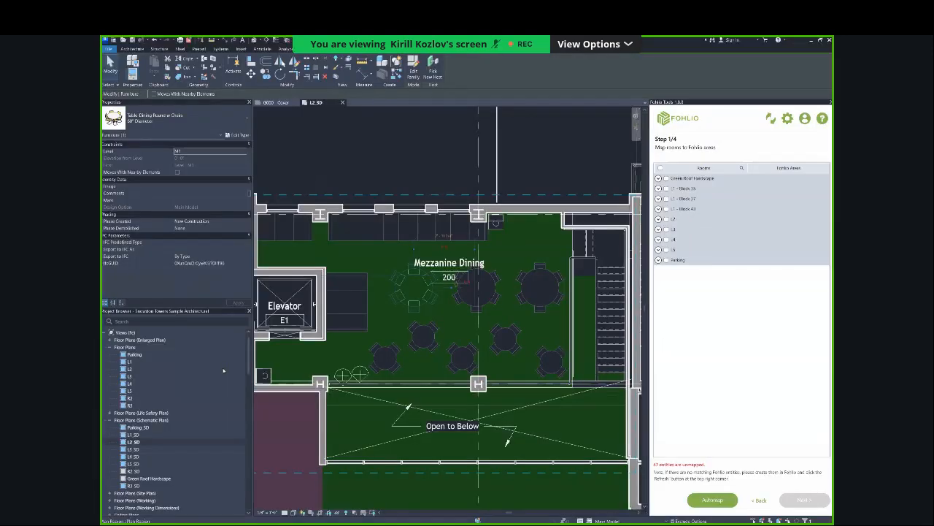
left_click(658, 219)
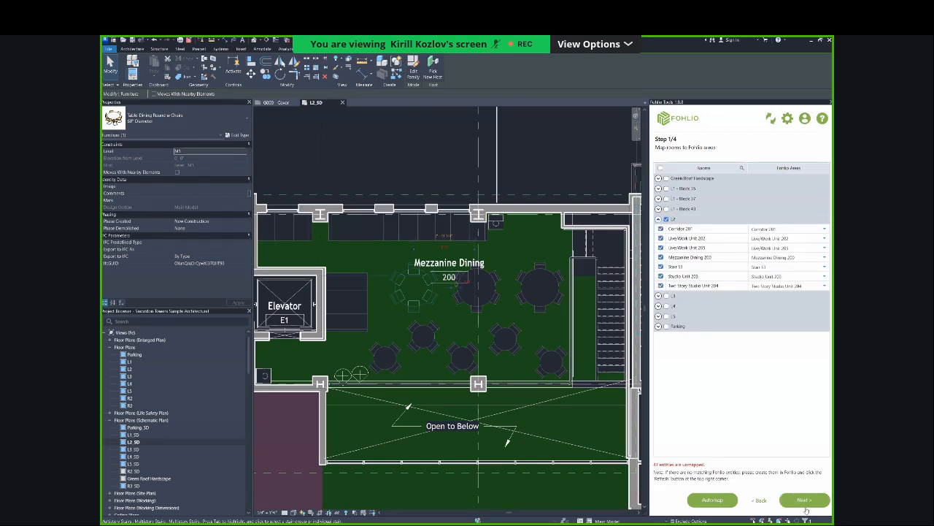
left_click(804, 501)
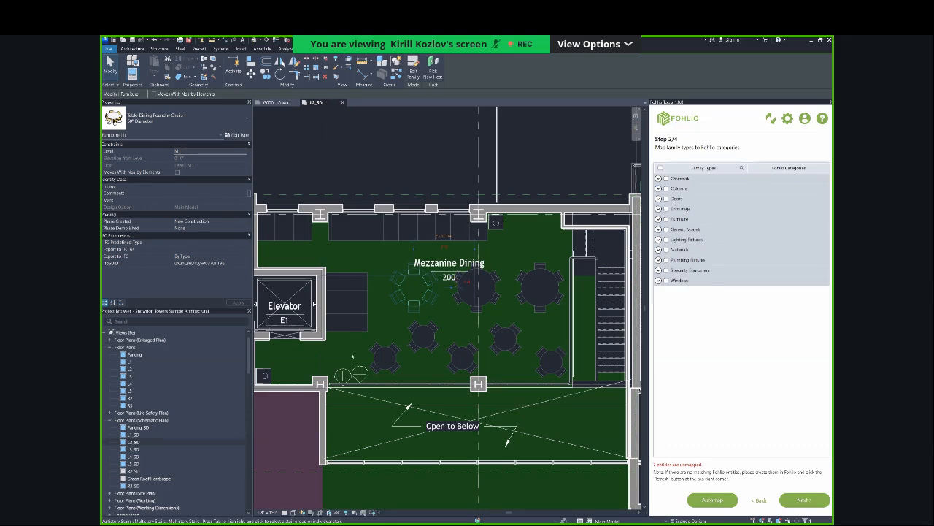
left_click(666, 219)
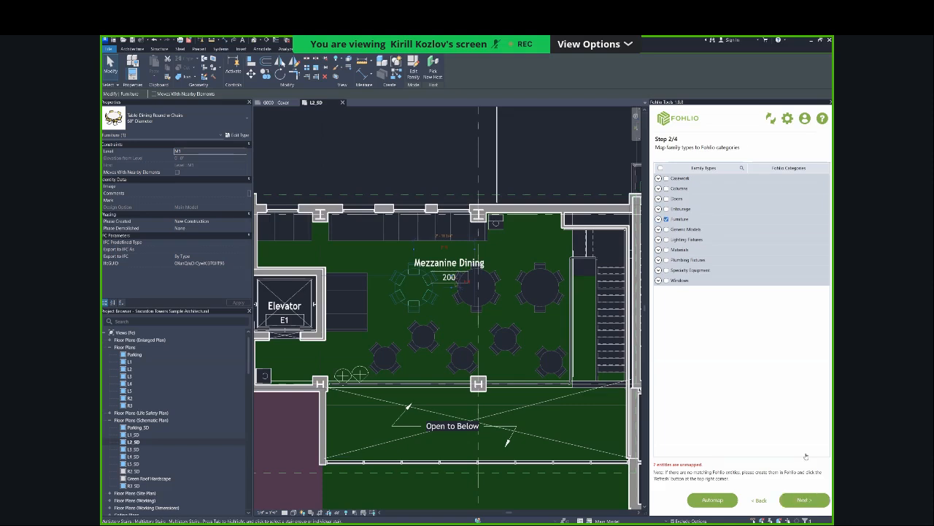
left_click(803, 499)
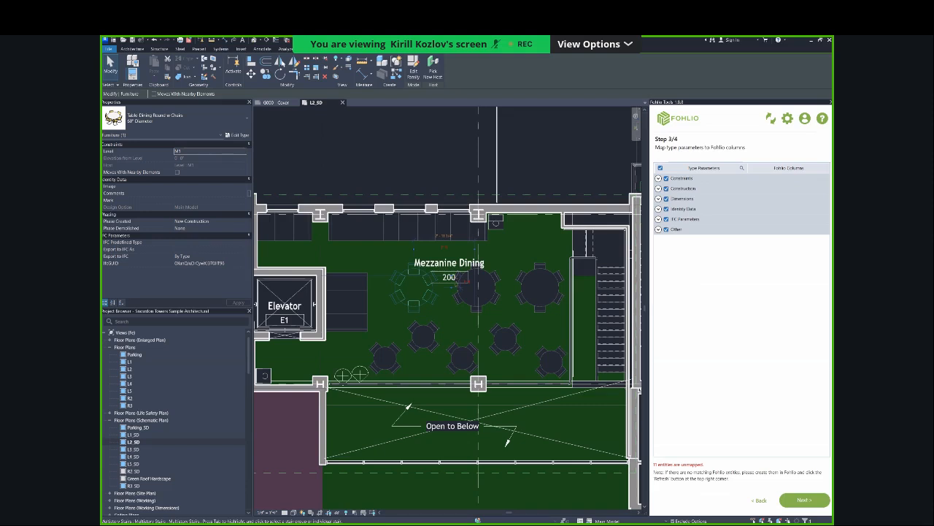
Review the Identity Data parameter mappings and run the export, matching existing Fohlio items by Tag/Cad Ref.
left_click(803, 501)
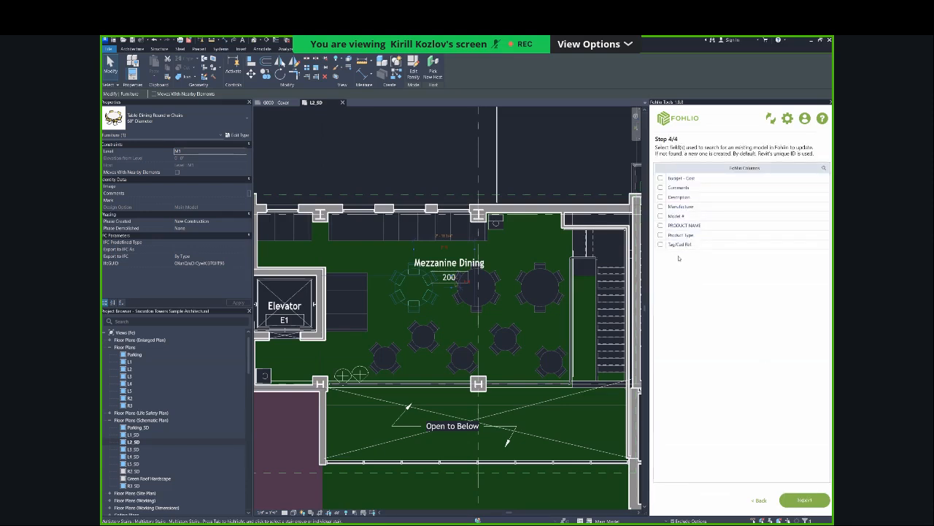
left_click(761, 502)
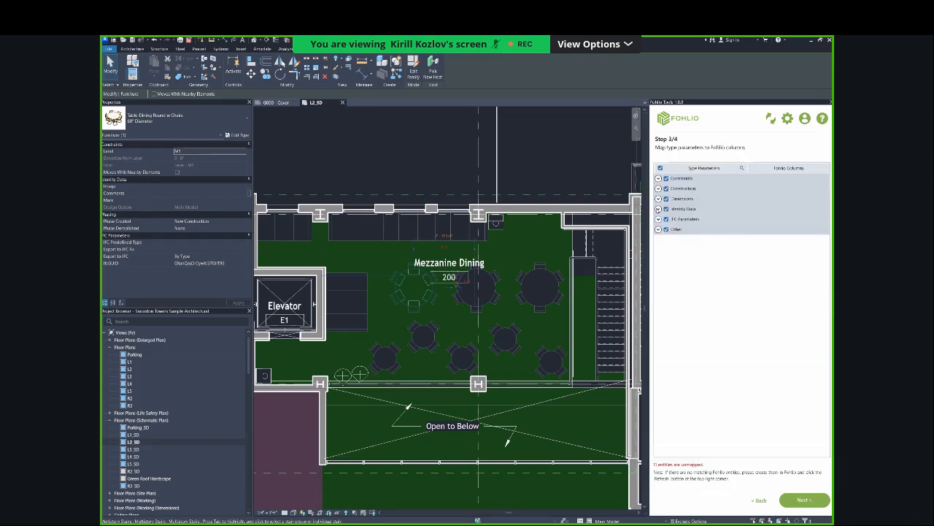
left_click(659, 209)
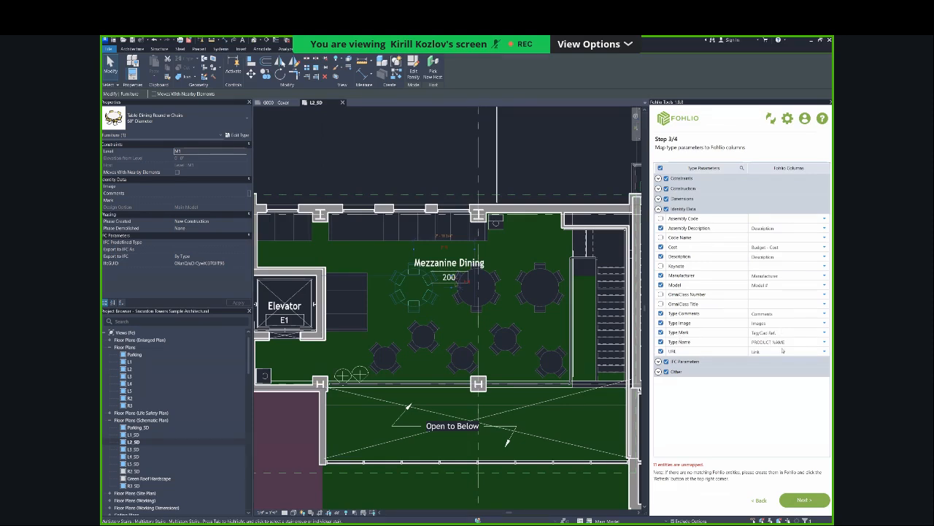
left_click(804, 499)
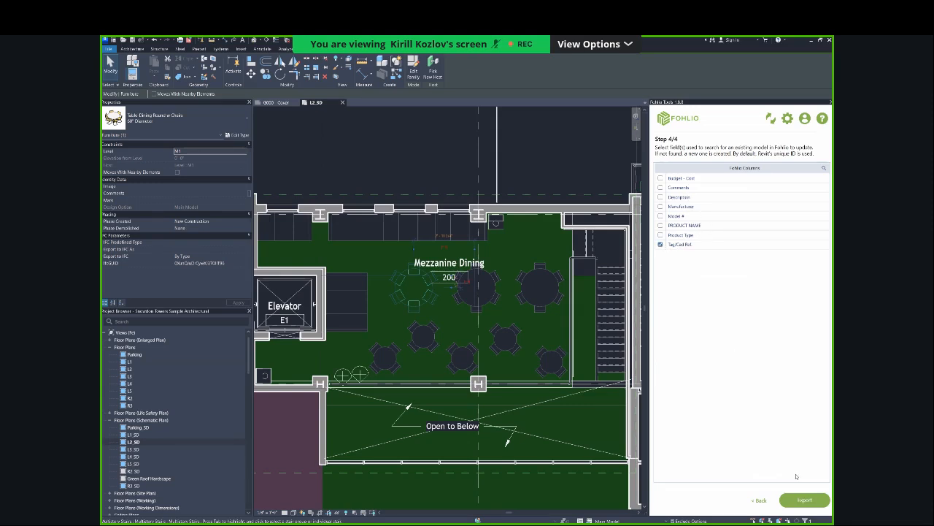
left_click(804, 500)
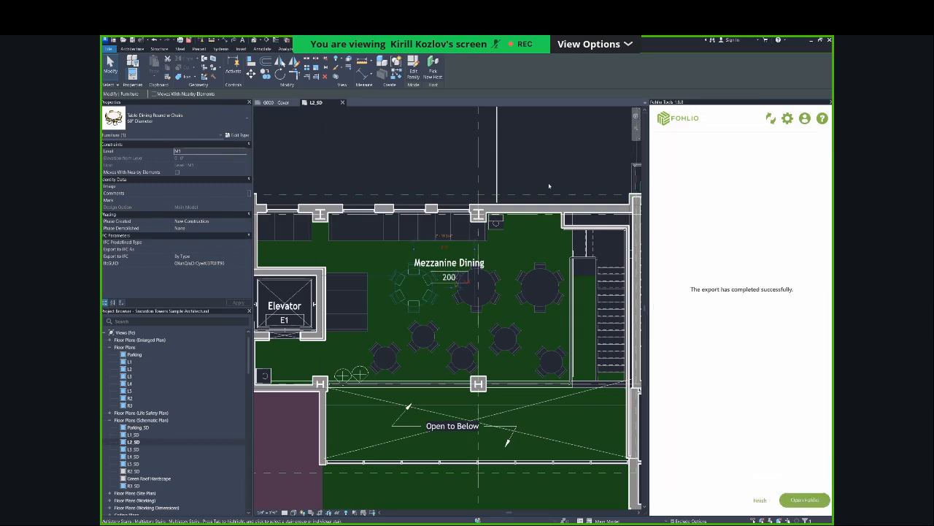
Switch to Fohlio, reload the project sheet and check the exported items' areas and Tag/Cad Ref. values.
key("alt+Tab")
key("ctrl+r")
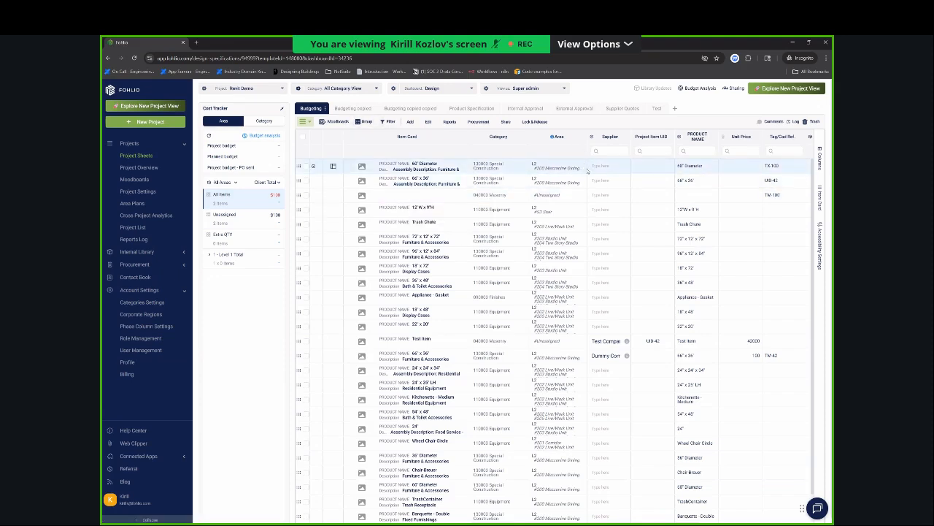
key("alt+Tab")
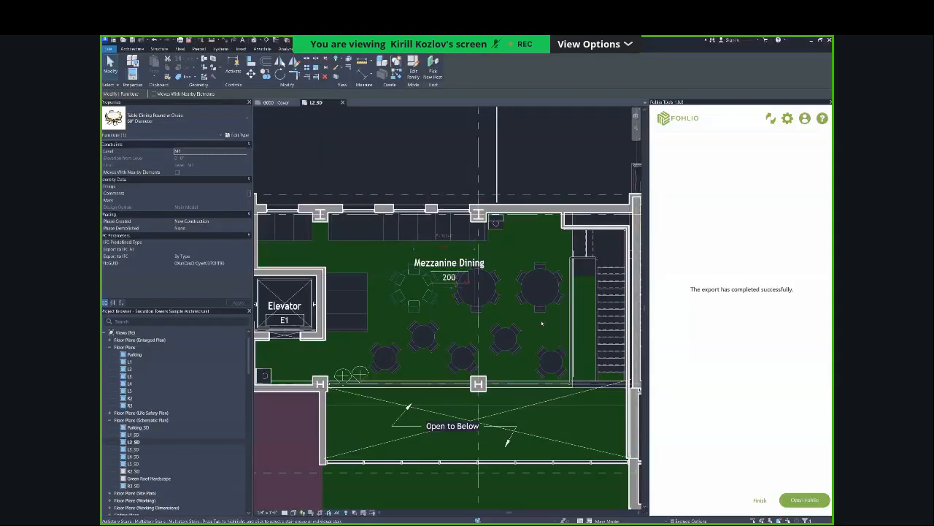
key("alt+Tab")
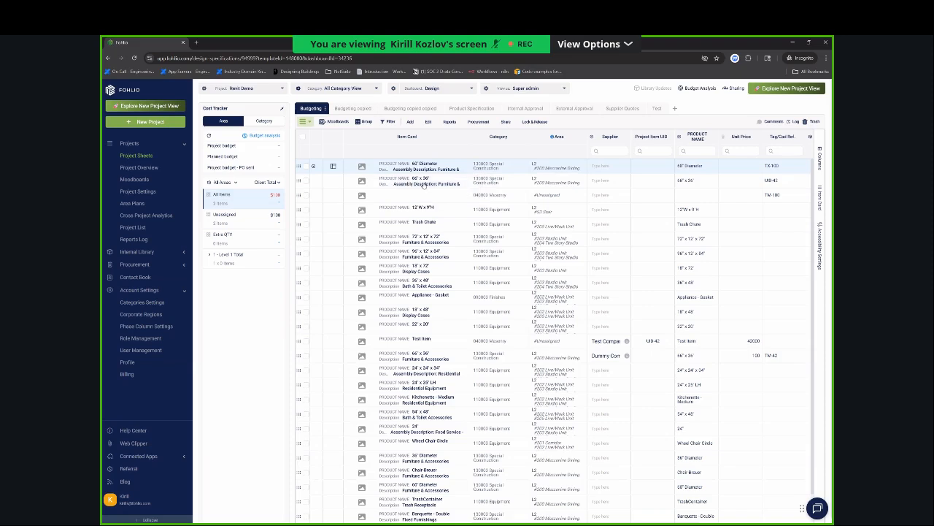
scroll(511, 175, "right", 2)
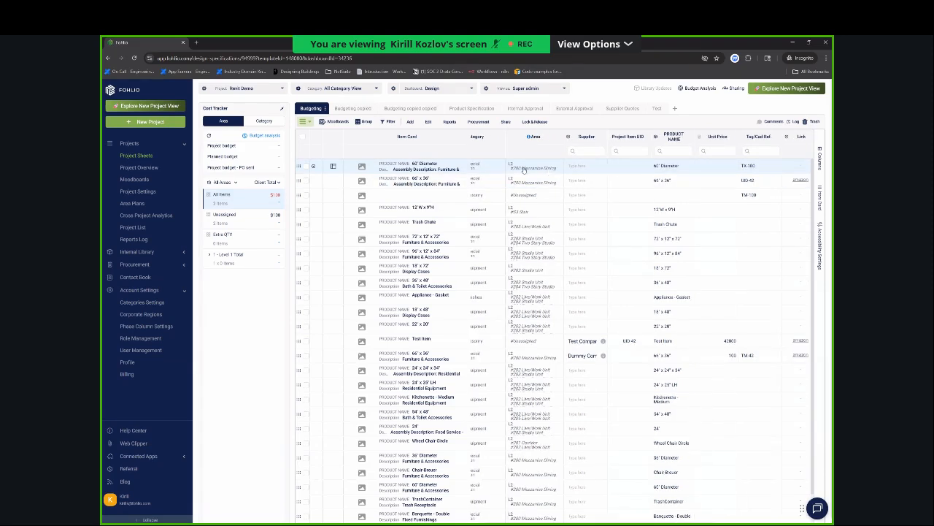
scroll(606, 173, "left", 1)
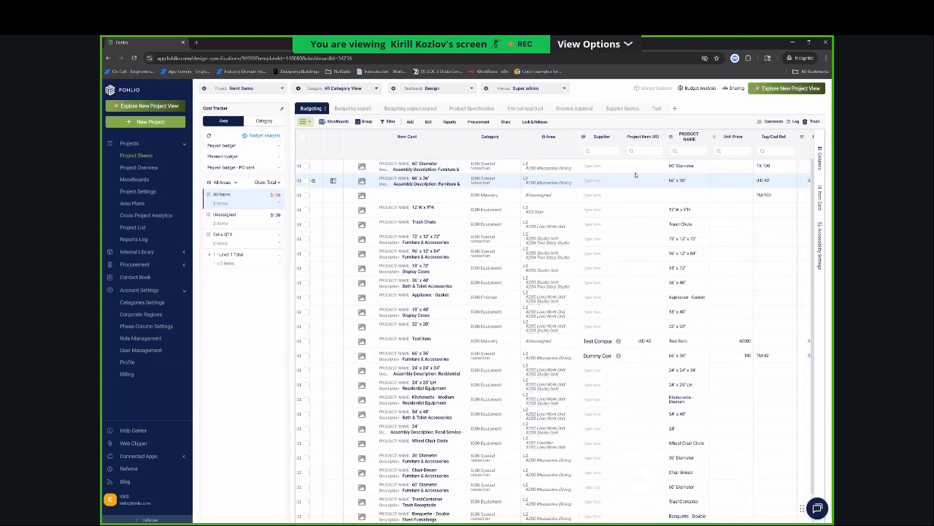
scroll(613, 168, "left", 1)
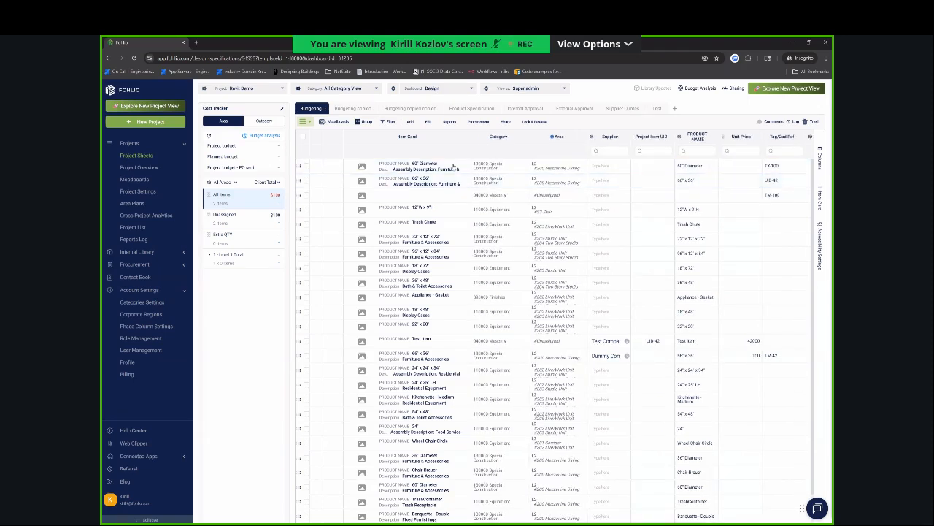
scroll(657, 169, "right", 5)
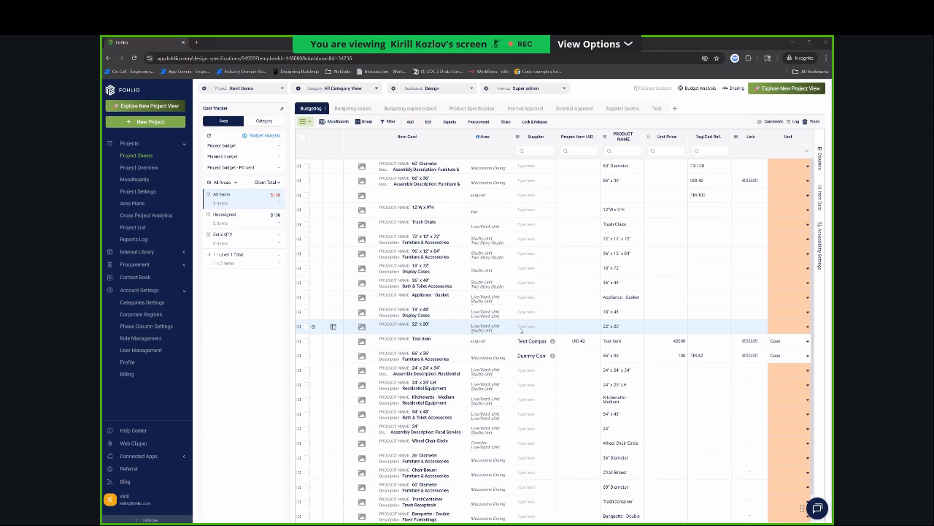
Switch to Revit, finish the completed export and start a new export to the Revit Demo project.
key("alt+Tab")
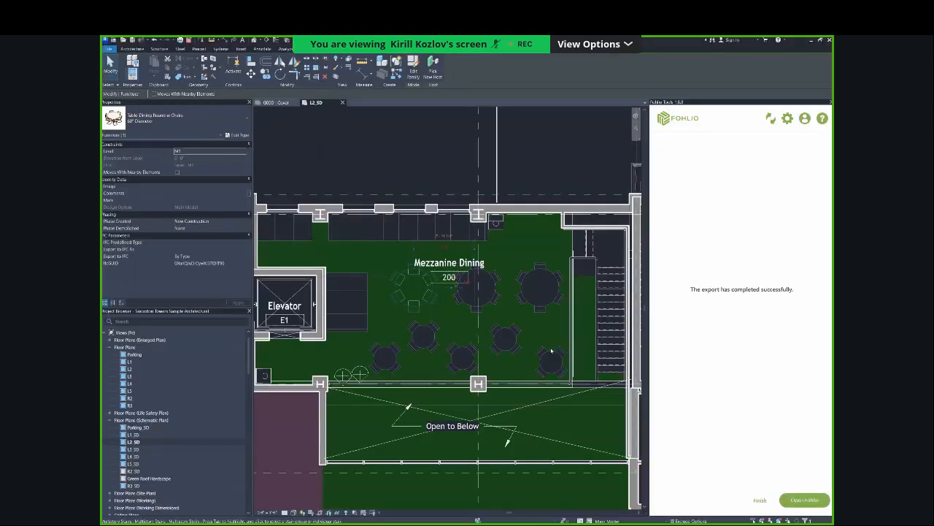
left_click(760, 500)
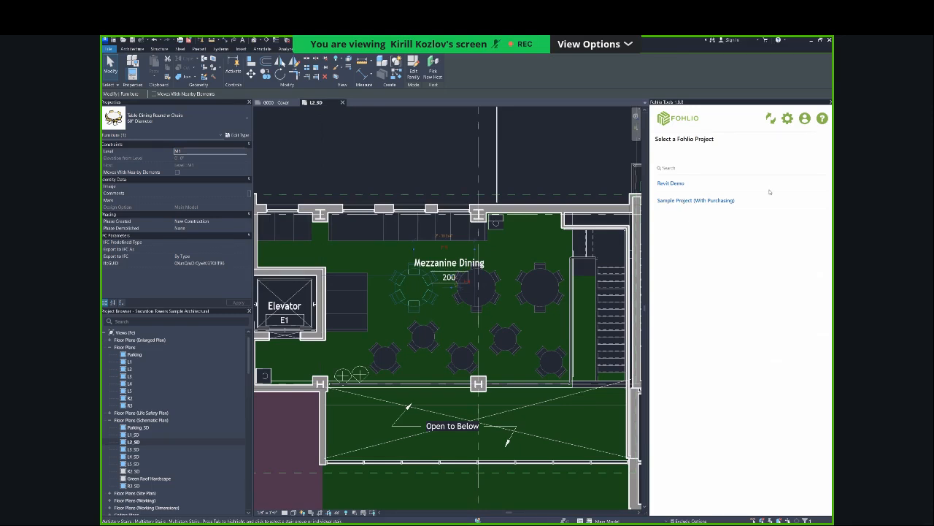
left_click(697, 184)
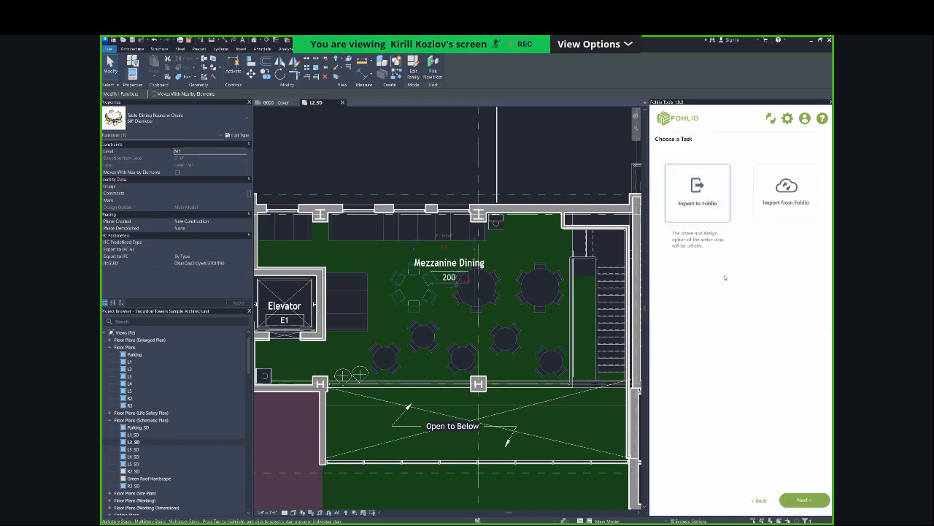
left_click(803, 500)
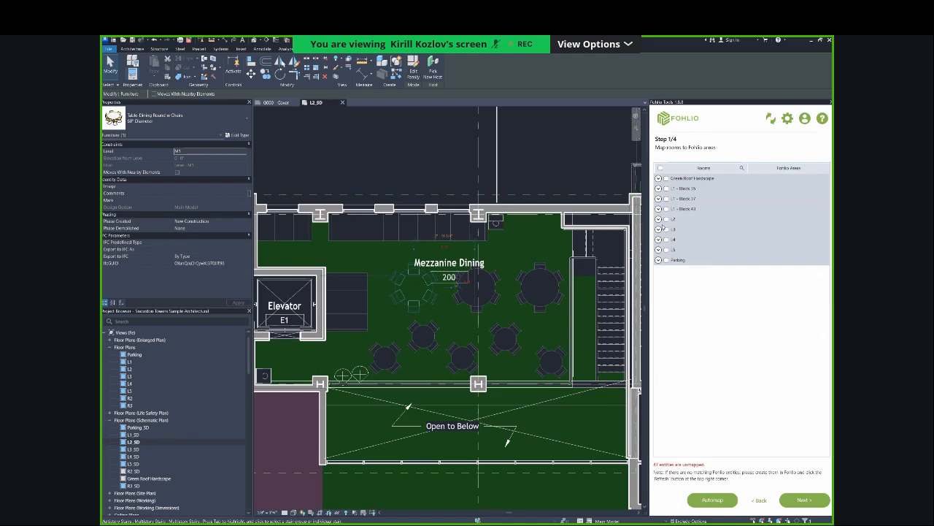
Include the L2 rooms and the Generic Models family types in the new export.
left_click(659, 219)
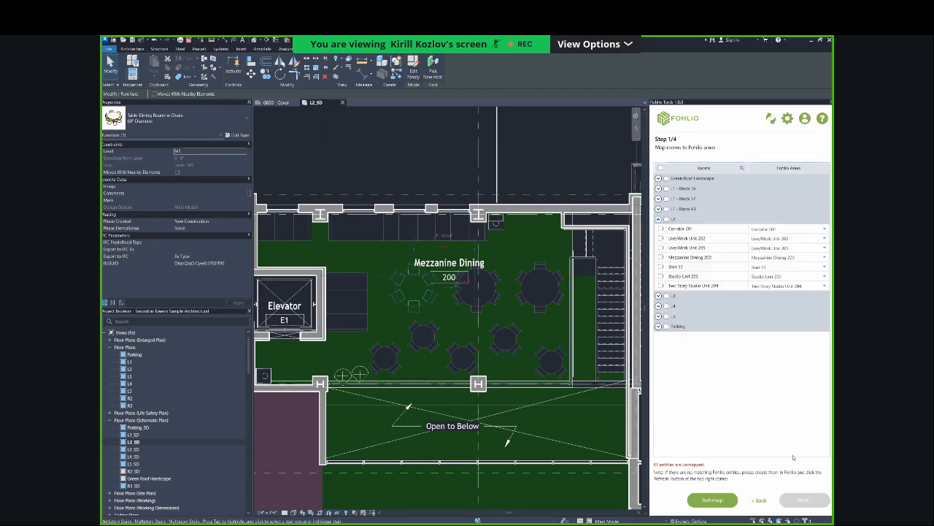
left_click(805, 500)
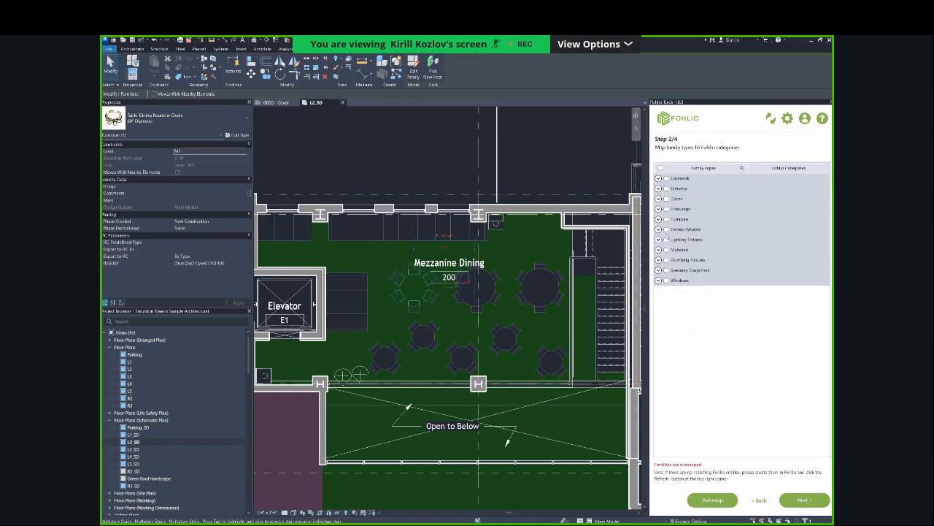
left_click(664, 231)
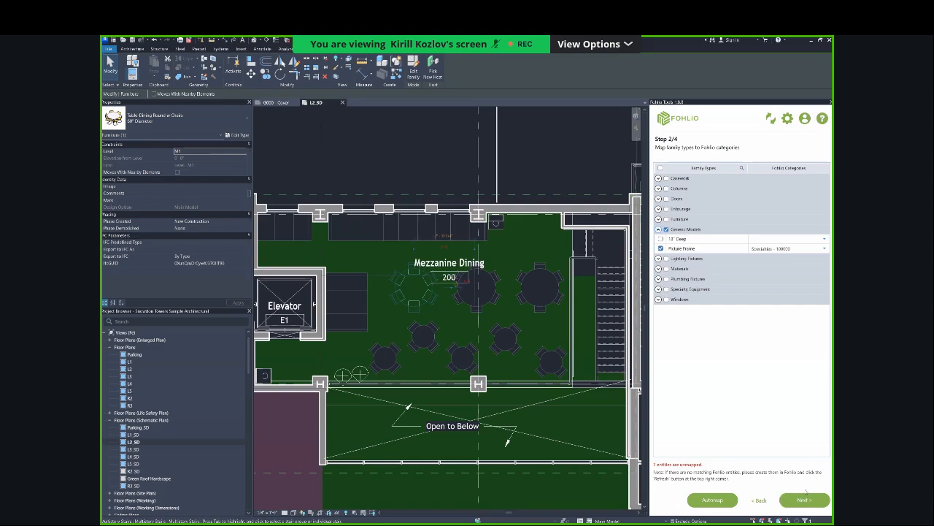
left_click(805, 499)
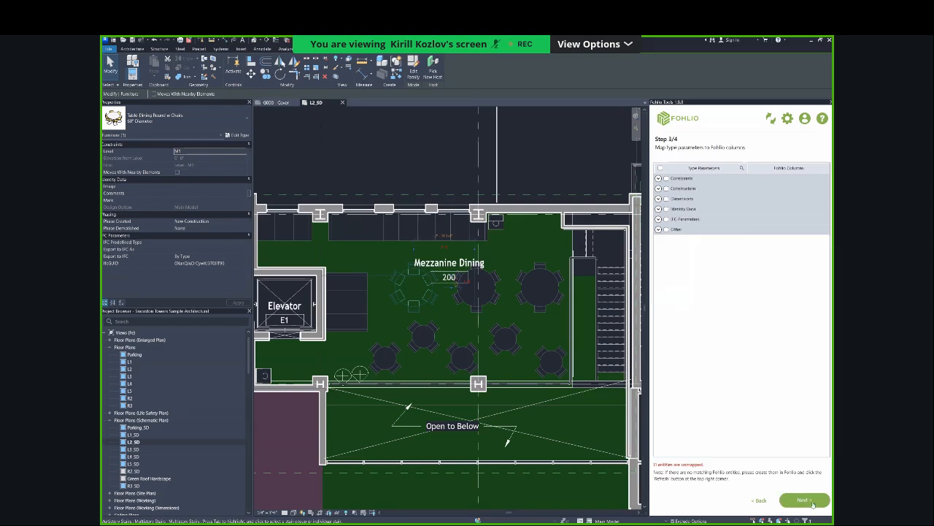
Expand the Identity Data and IFC Parameters groups to review how their type parameters map to Fohlio columns.
left_click(659, 208)
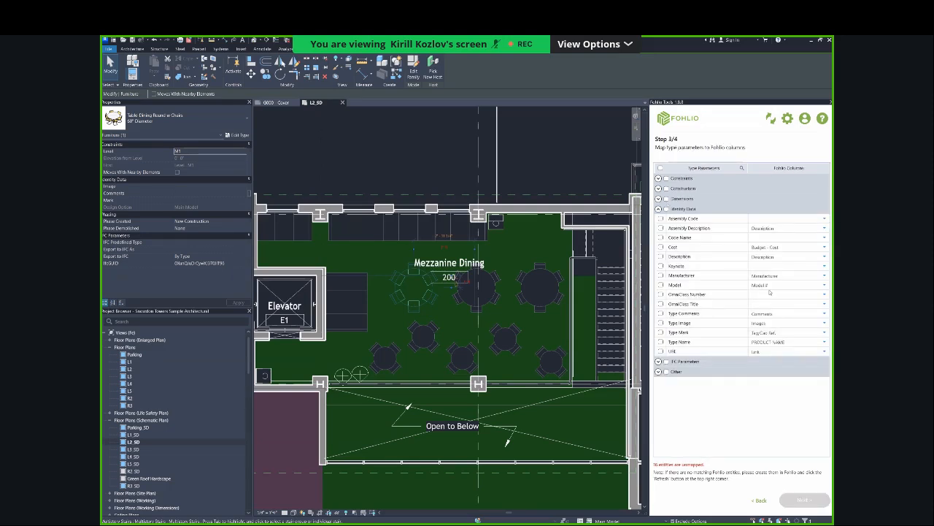
left_click(659, 361)
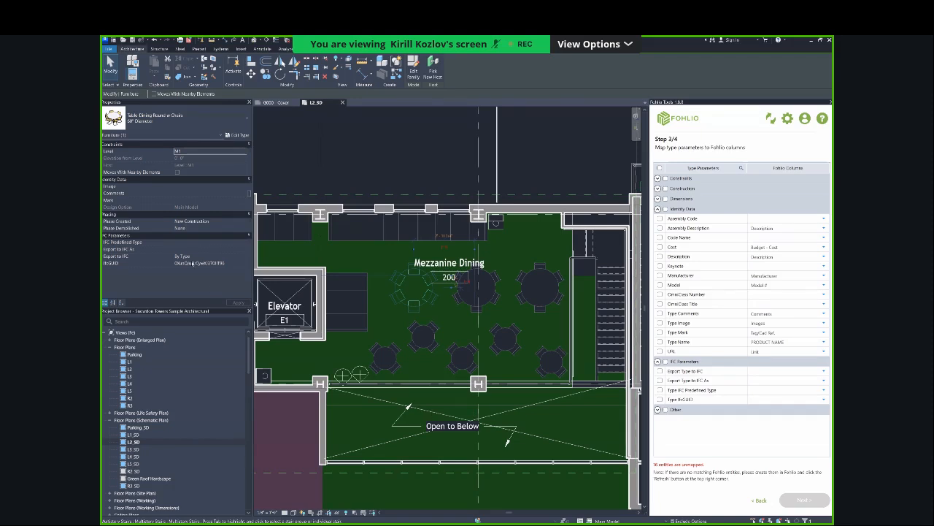
left_click(134, 49)
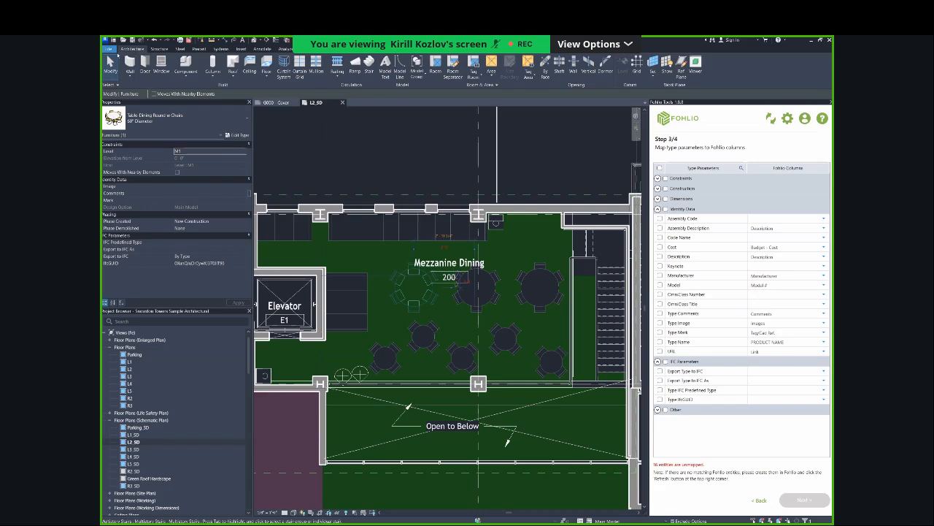
left_click(109, 48)
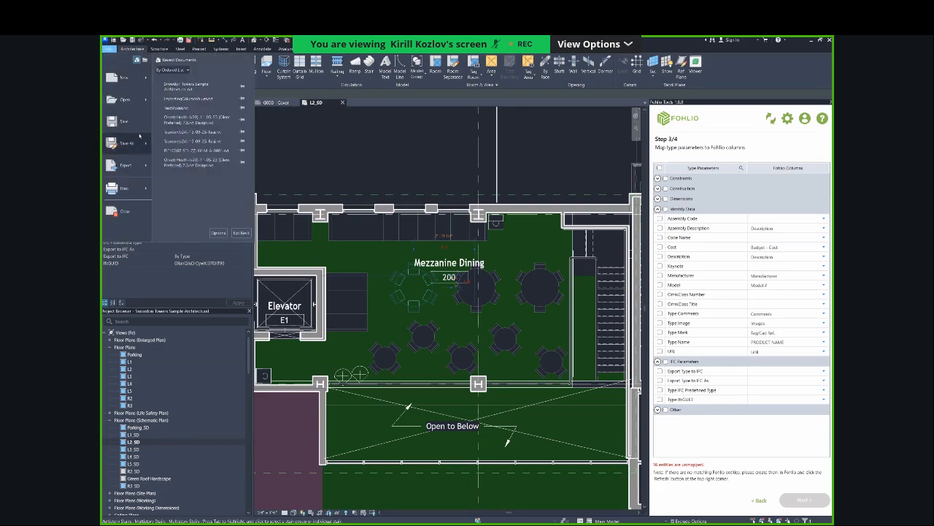
mouse_move(124, 78)
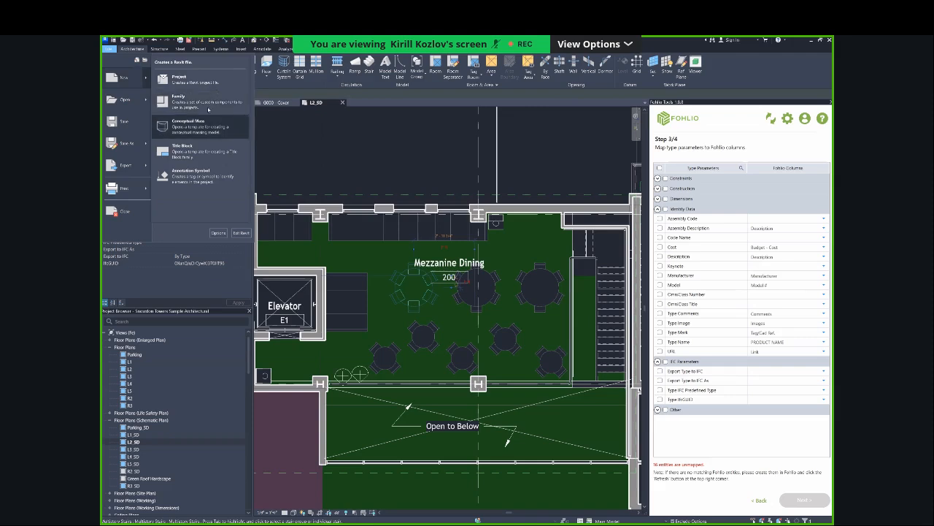
mouse_move(133, 146)
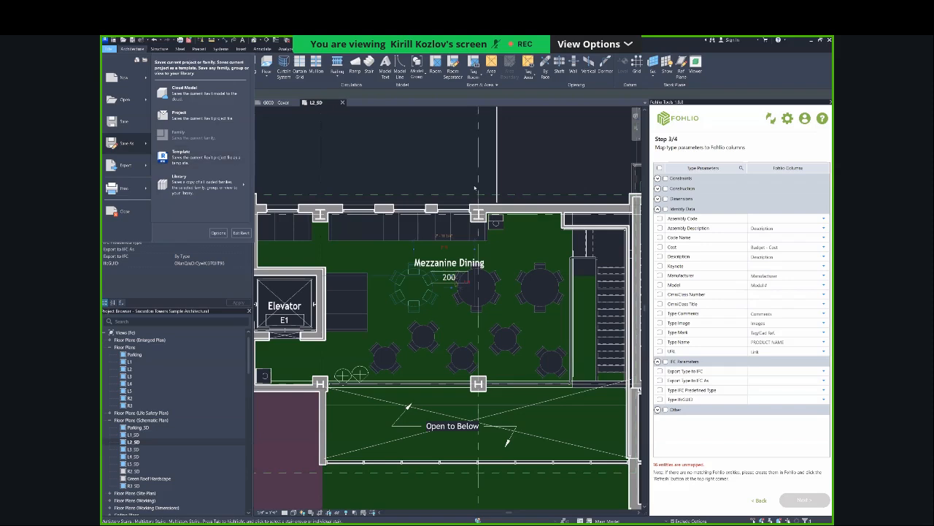
left_click(217, 157)
left_click(414, 176)
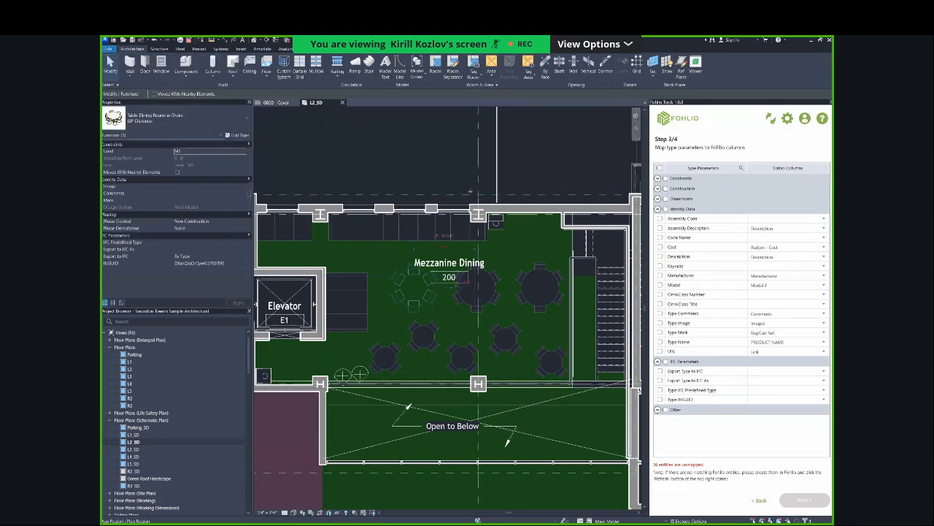
Return to the family type mapping and expand the Lighting Fixtures group to review its Fohlio categories.
left_click(760, 500)
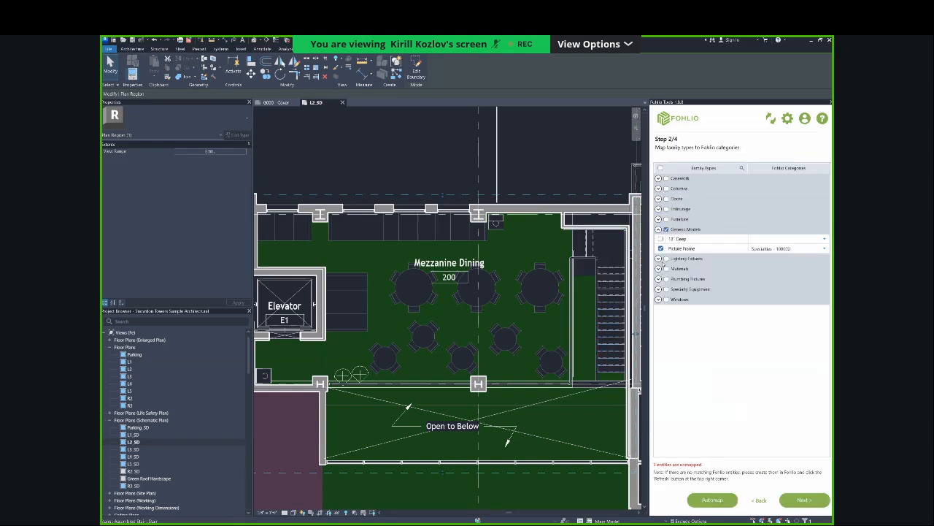
left_click(659, 259)
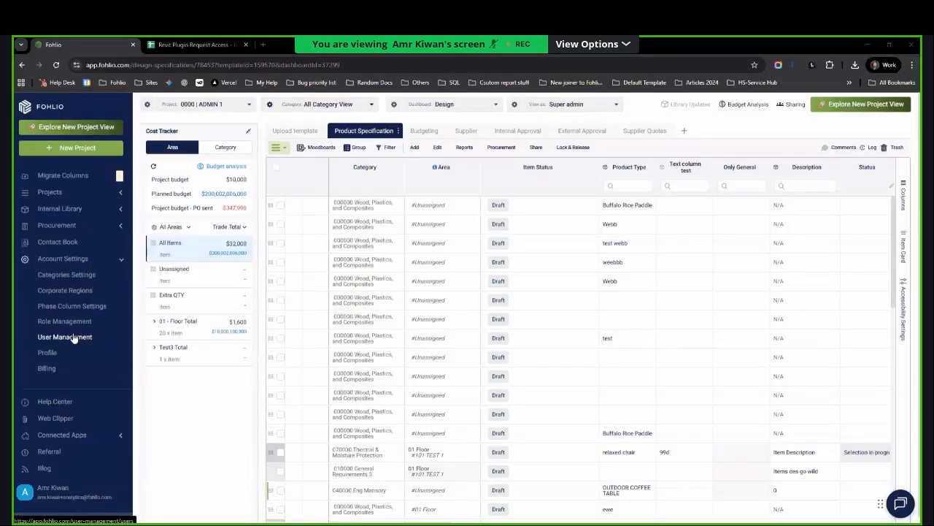
Open Fohlio's team role management and locate the Autodesk Revit Integration permission for the internal roles.
left_click(49, 323)
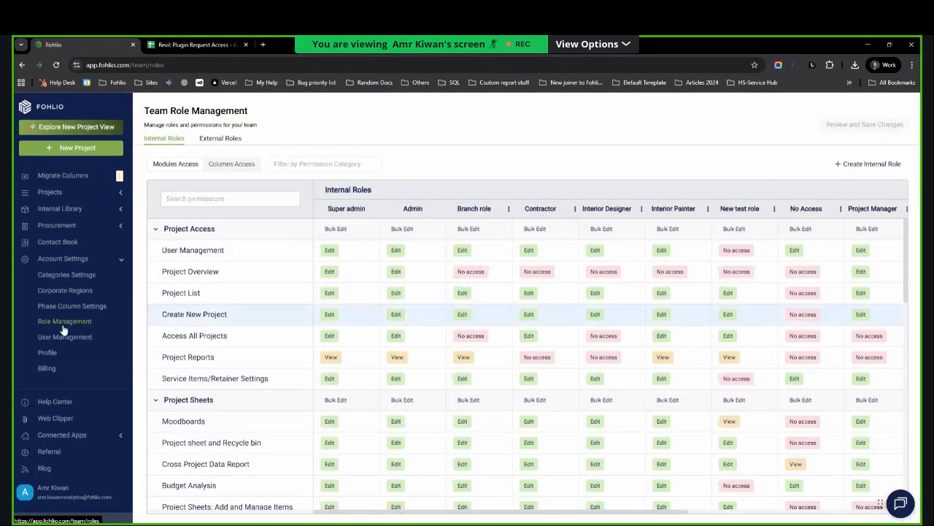
scroll(46, 329, "down", 1)
scroll(46, 330, "down", 15)
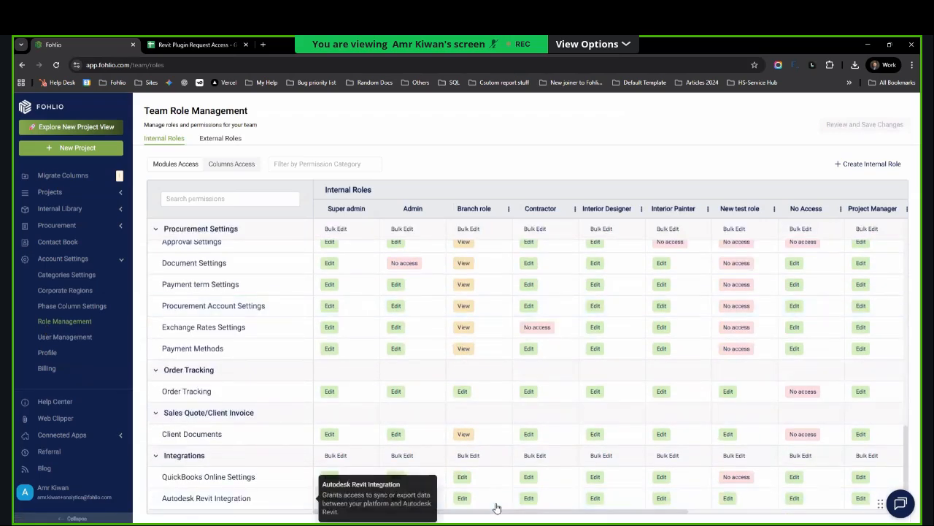
Open the Revit integration page among Fohlio's connected apps and download the add-in for Revit 2023.
left_click_drag(626, 513, 529, 516)
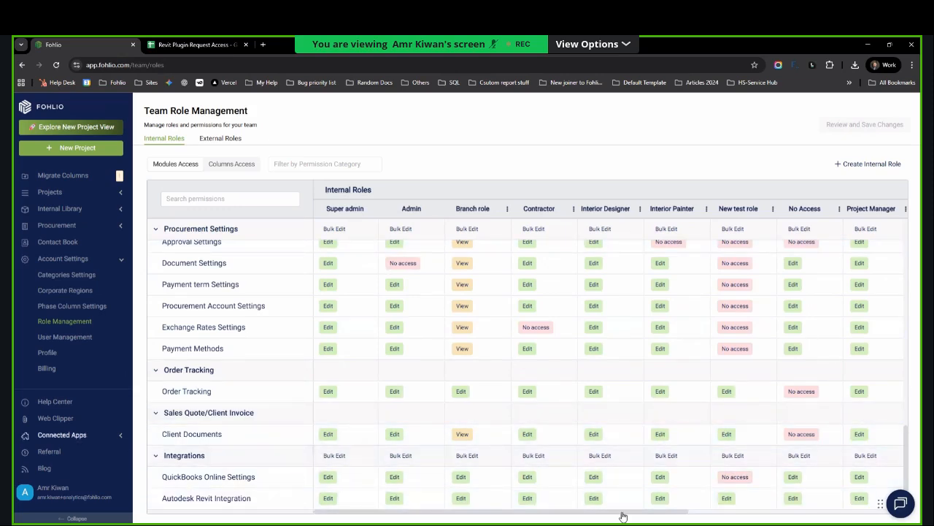
left_click(62, 434)
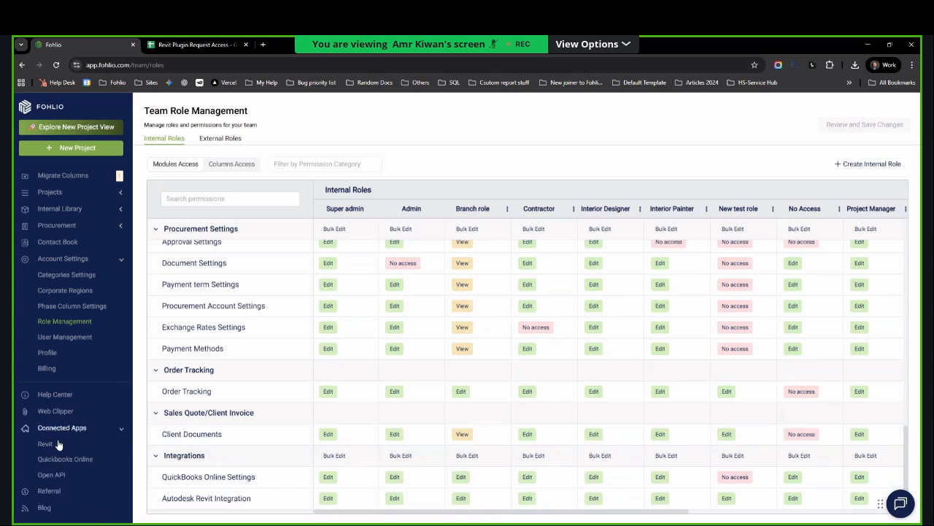
left_click(51, 443)
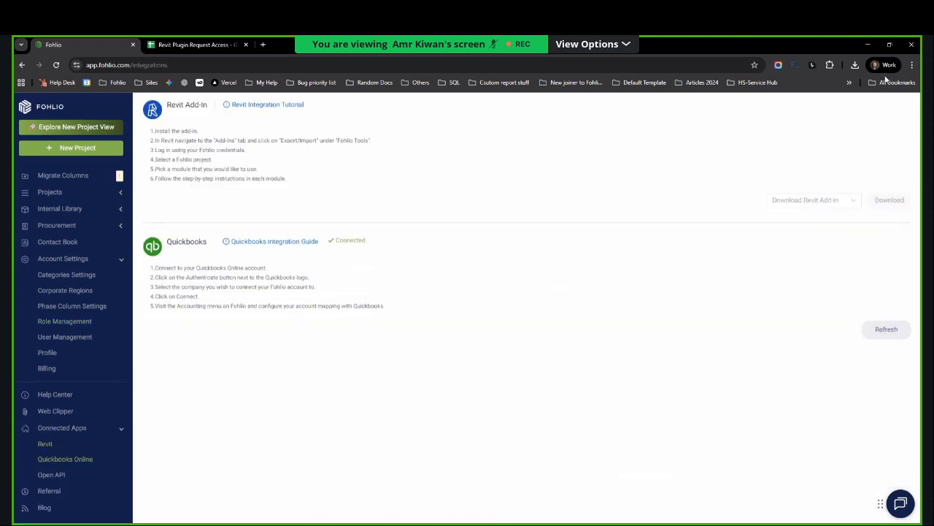
left_click(810, 200)
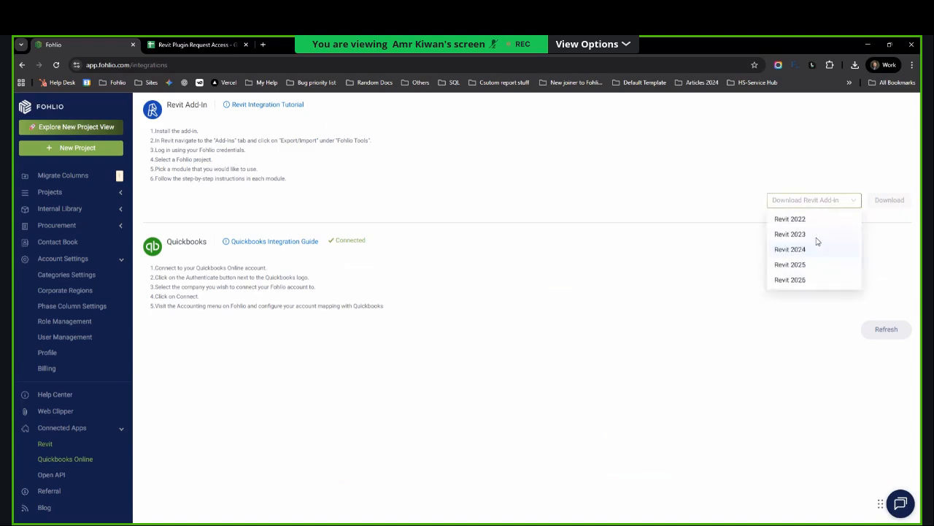
left_click(803, 234)
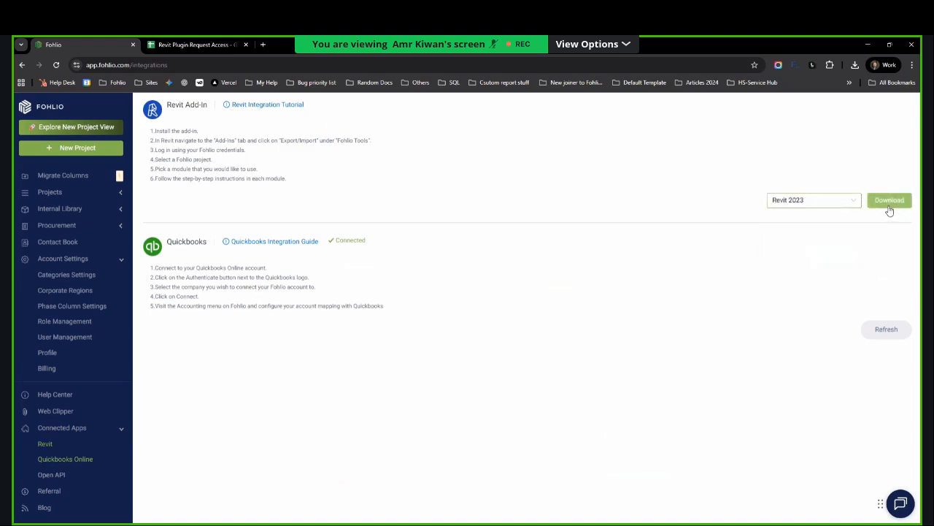
left_click(889, 204)
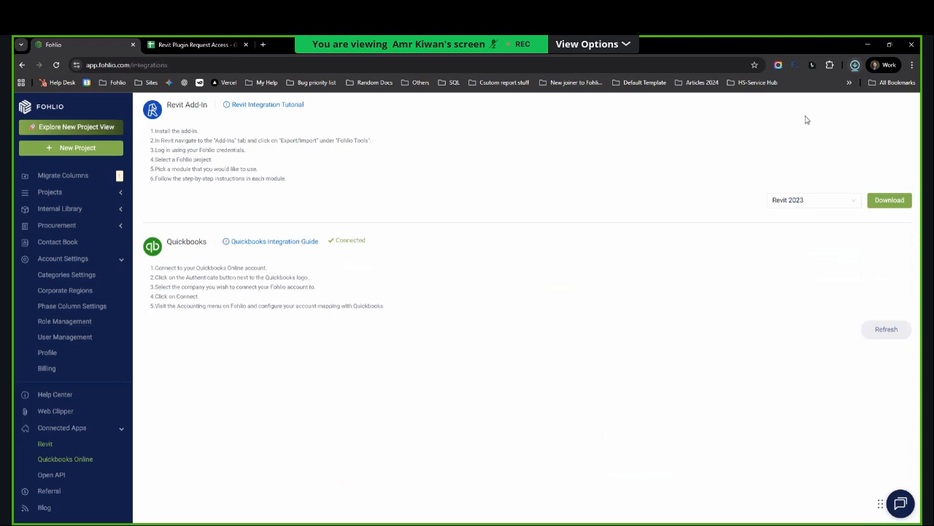